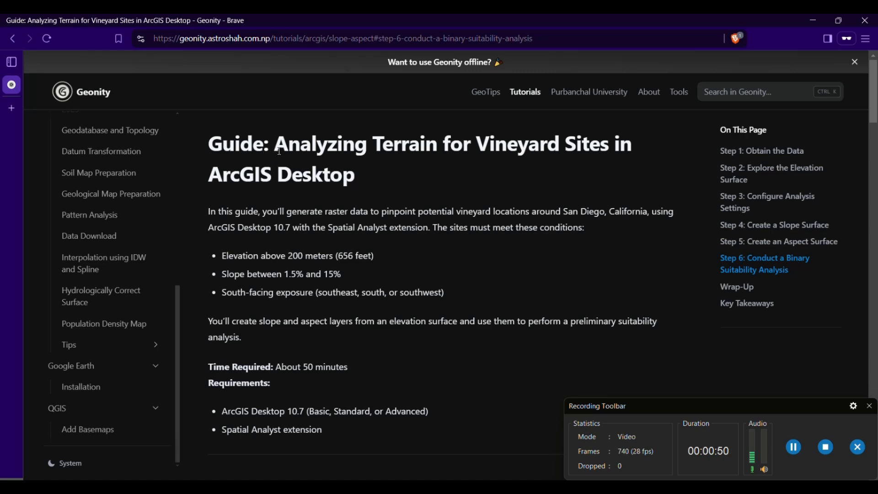
pyautogui.moveTo(276, 149); pyautogui.dragTo(354, 185)
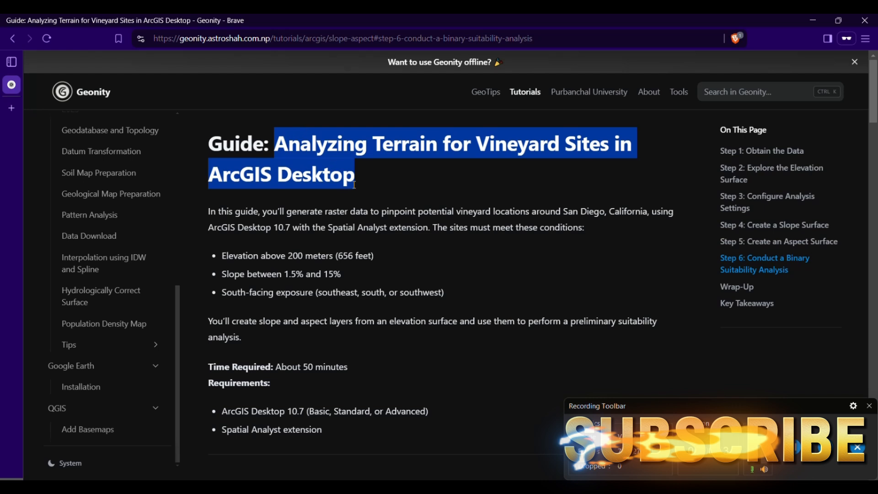
pyautogui.click(354, 186)
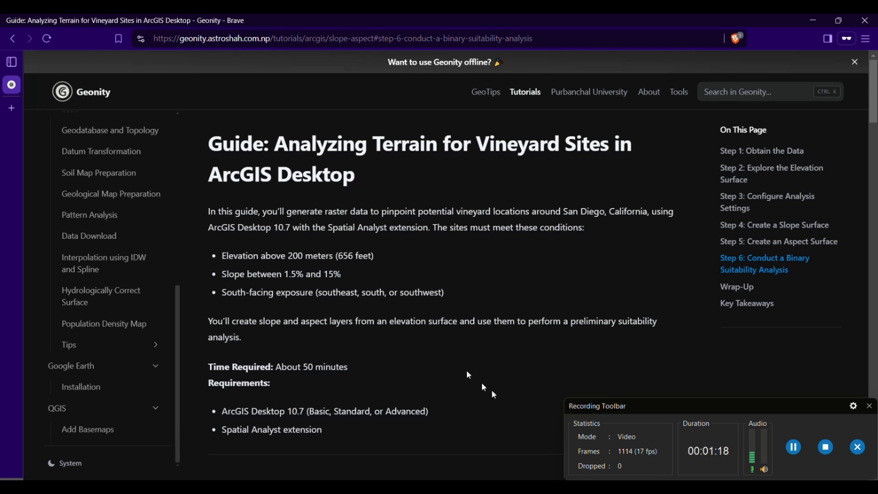
# Switch to ArcGIS Pro and start a new project without a template, discarding the changes to MyProject1.
pyautogui.click(493, 485)
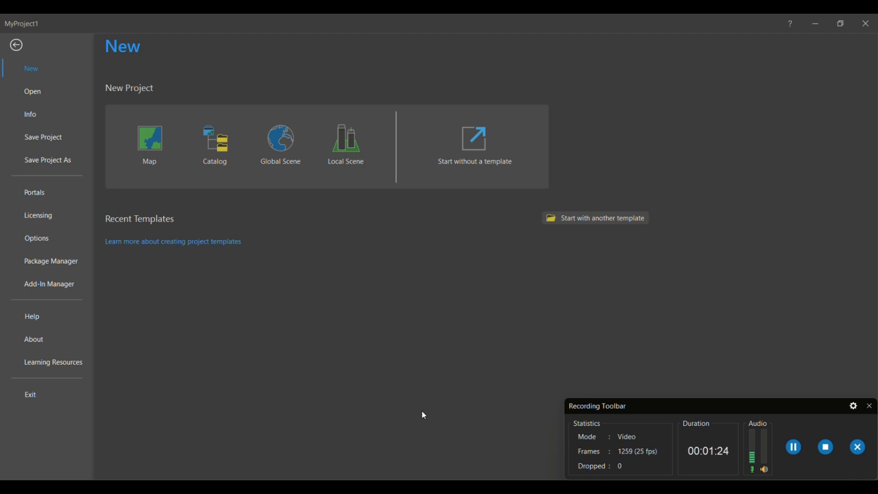
pyautogui.click(142, 167)
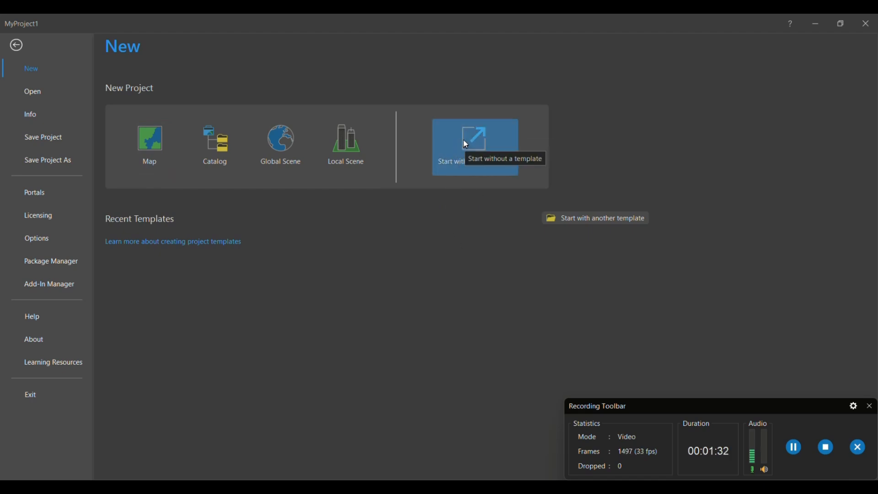
pyautogui.click(449, 145)
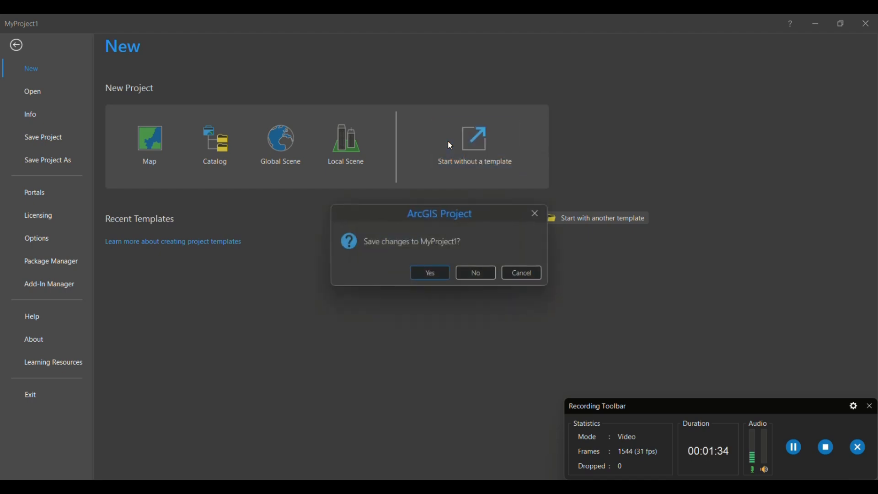
pyautogui.click(472, 273)
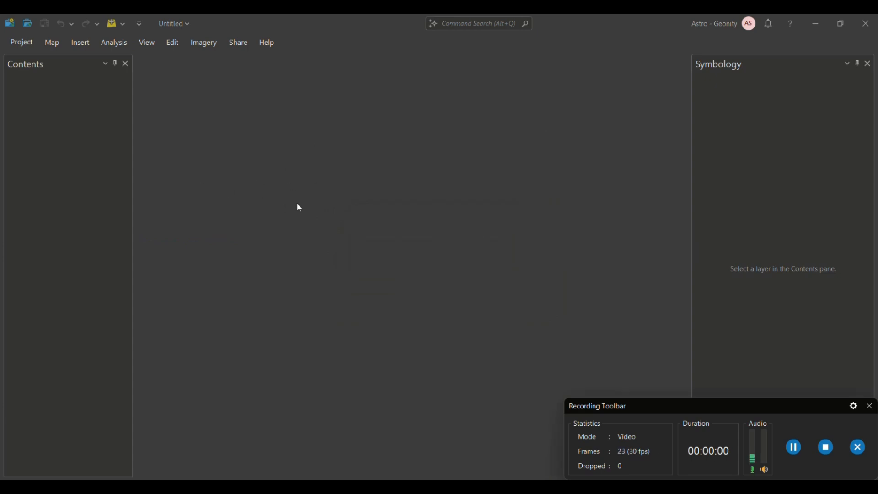
# Insert a new two-dimensional map into the empty project.
pyautogui.click(48, 43)
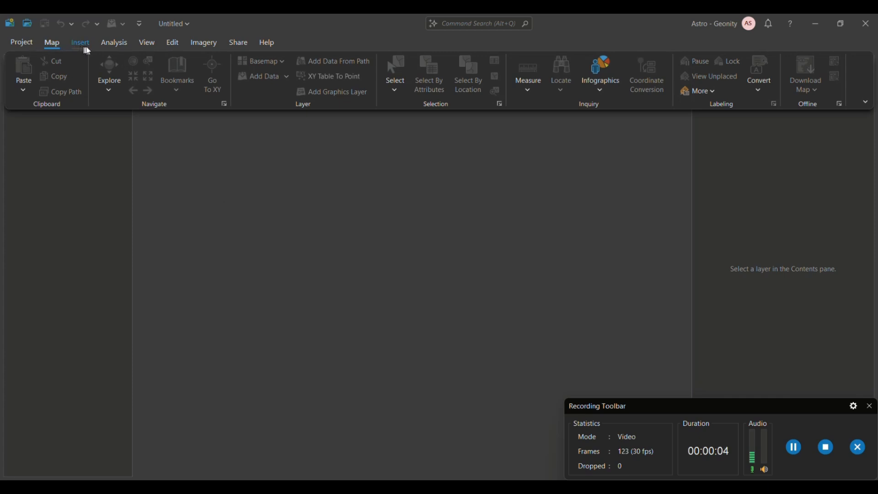
pyautogui.click(74, 43)
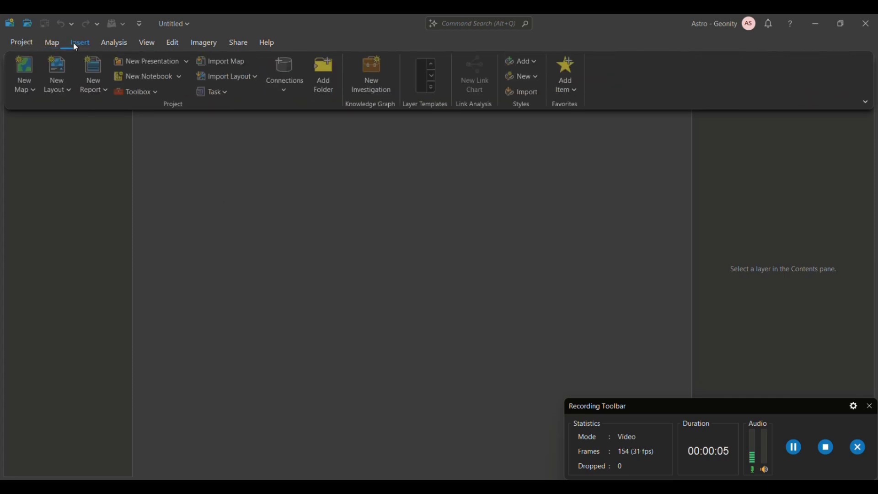
pyautogui.click(29, 83)
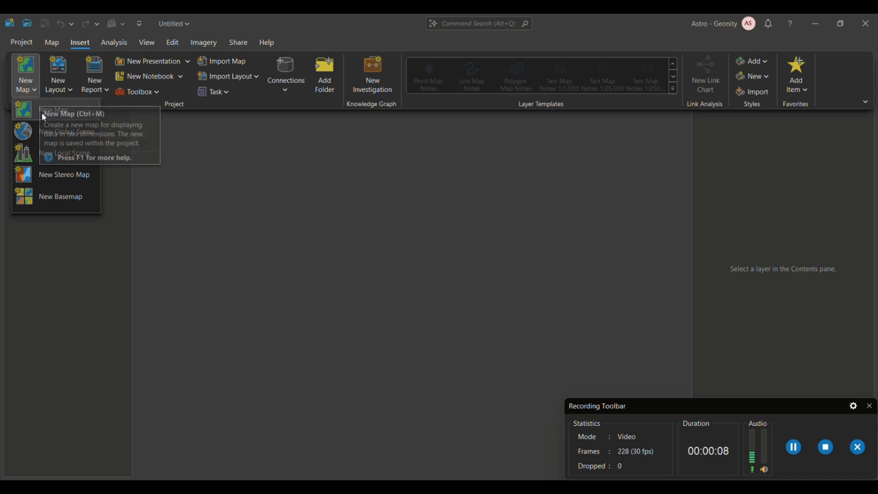
pyautogui.click(22, 111)
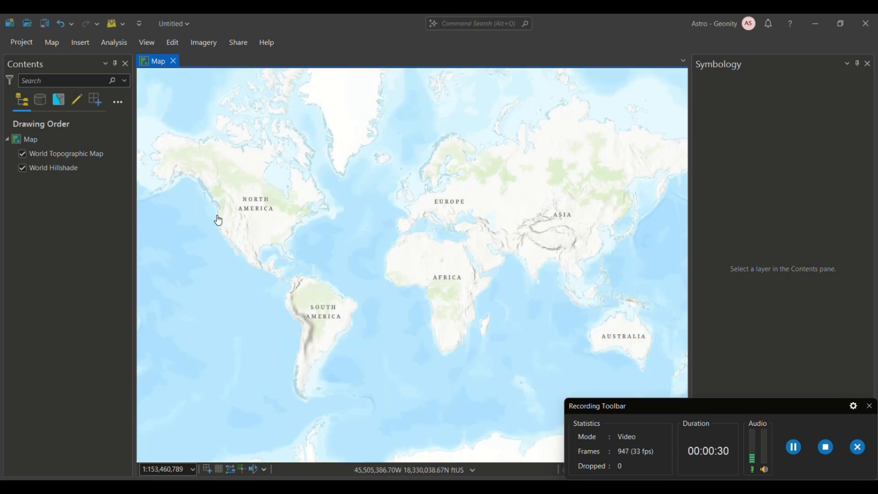
# Remove the World Topographic Map and World Hillshade basemap layers from the map.
pyautogui.click(75, 172)
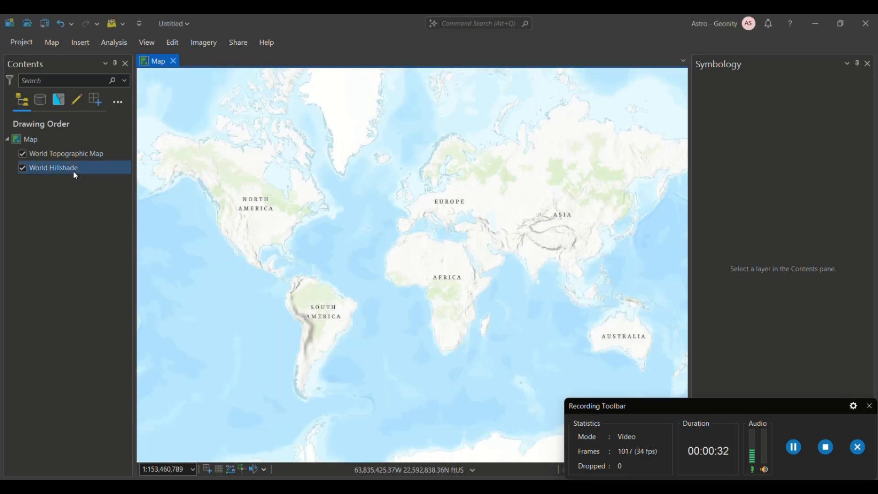
pyautogui.click(69, 154)
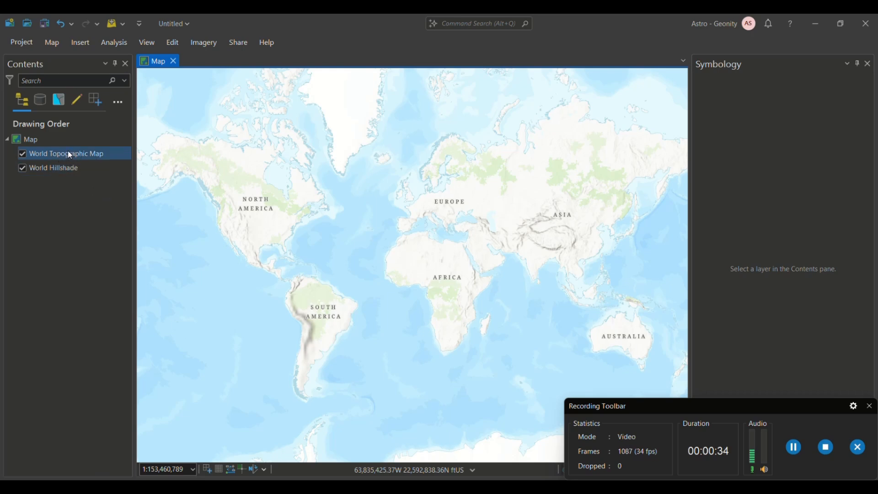
pyautogui.rightClick(69, 154)
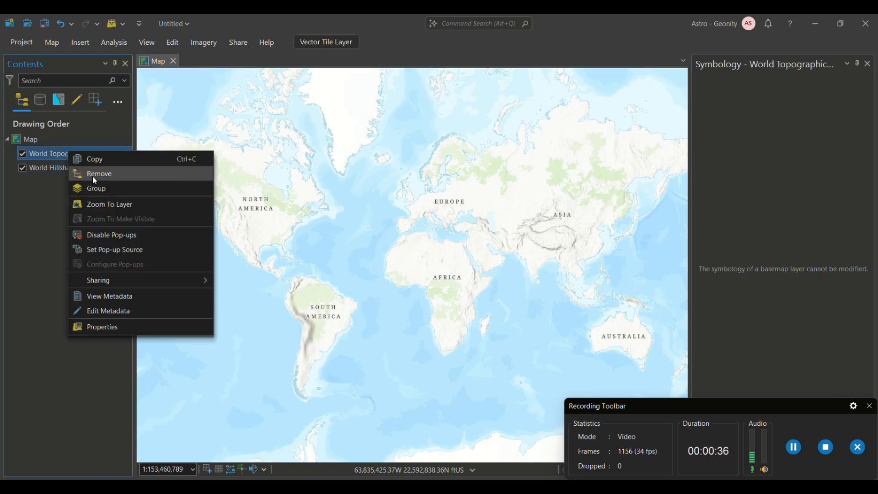
pyautogui.click(92, 176)
pyautogui.rightClick(54, 153)
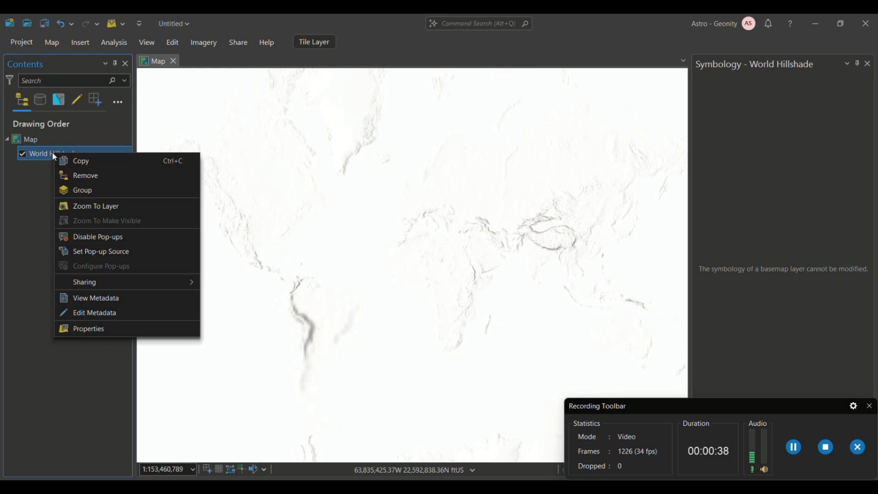
pyautogui.click(84, 175)
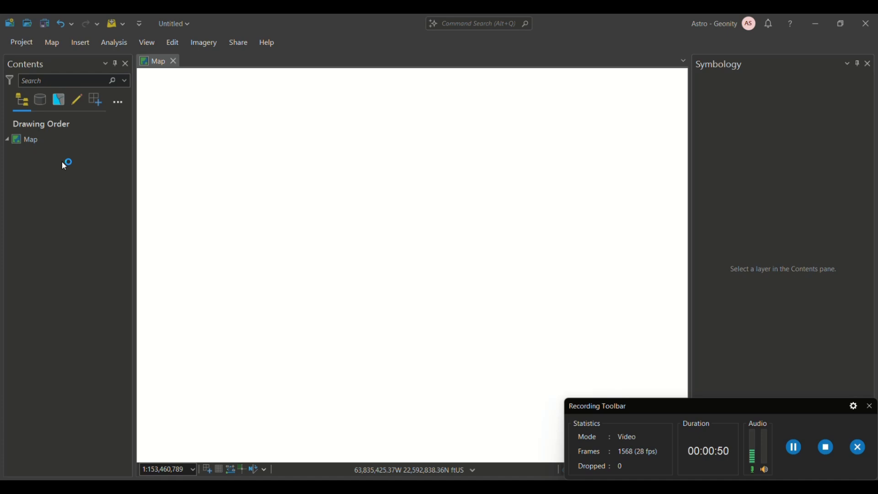
pyautogui.click(62, 143)
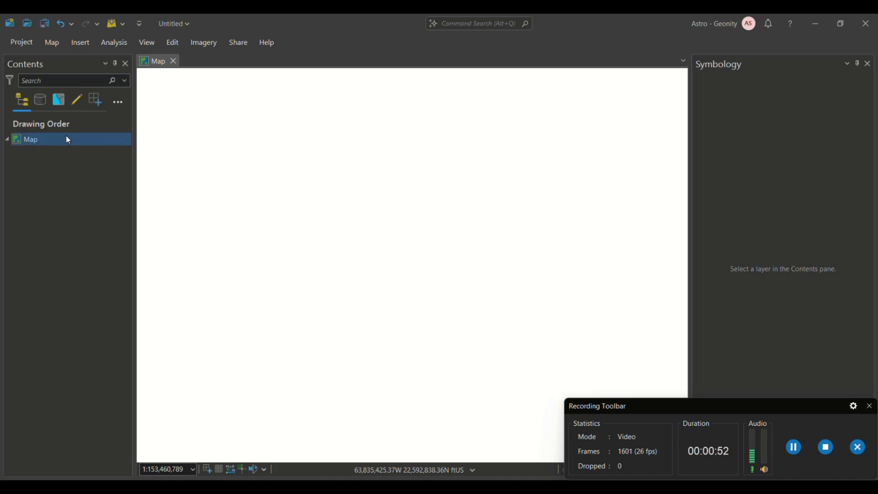
# Bring up the Catalog in place of the Symbology settings.
pyautogui.click(870, 408)
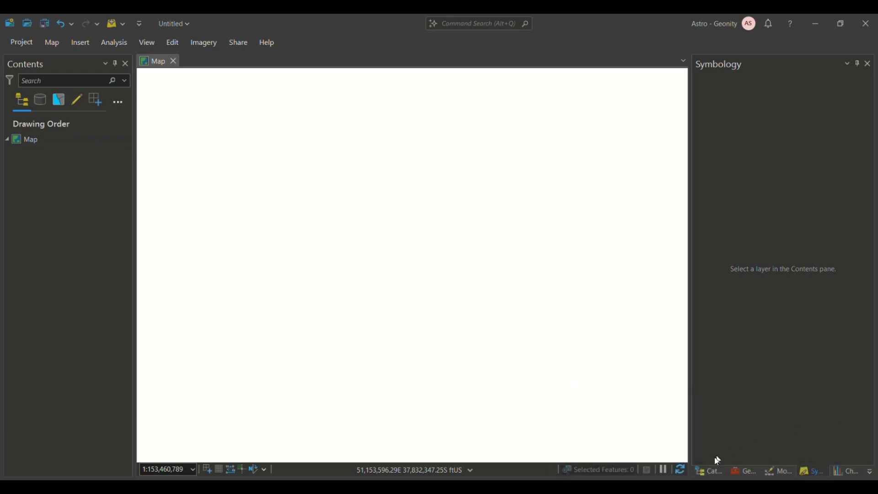
pyautogui.click(710, 471)
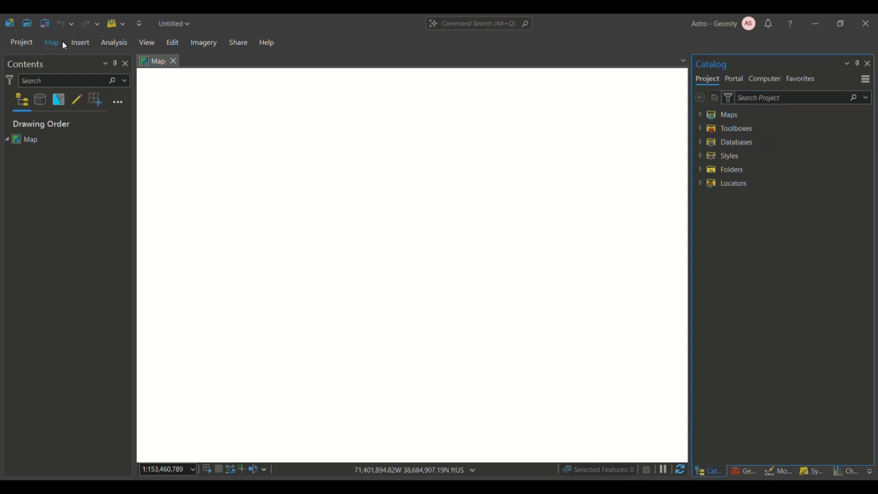
pyautogui.click(82, 43)
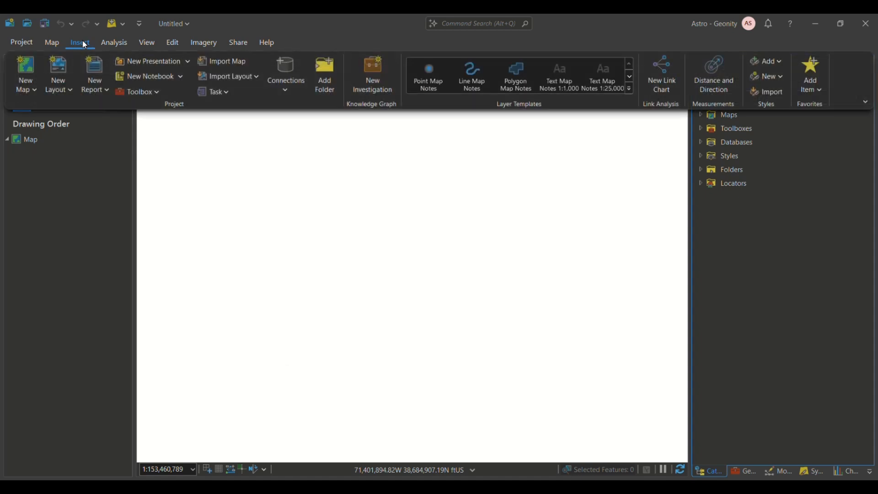
pyautogui.click(152, 47)
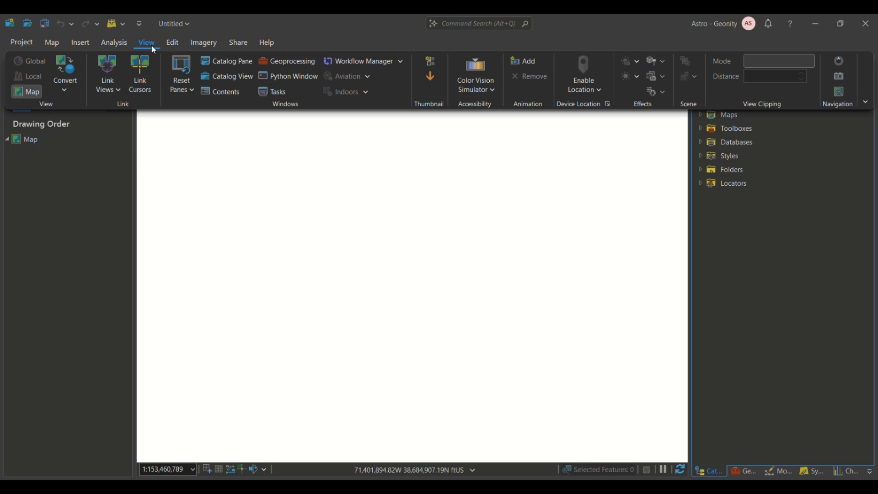
pyautogui.click(109, 46)
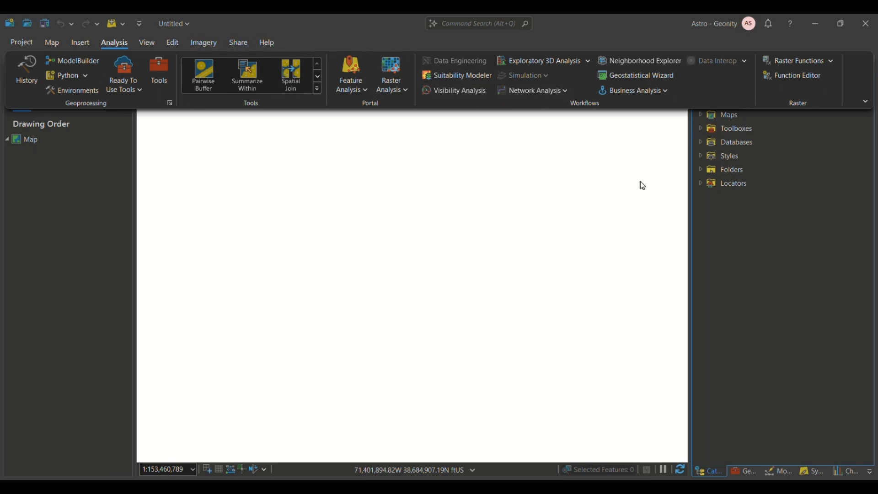
pyautogui.click(784, 284)
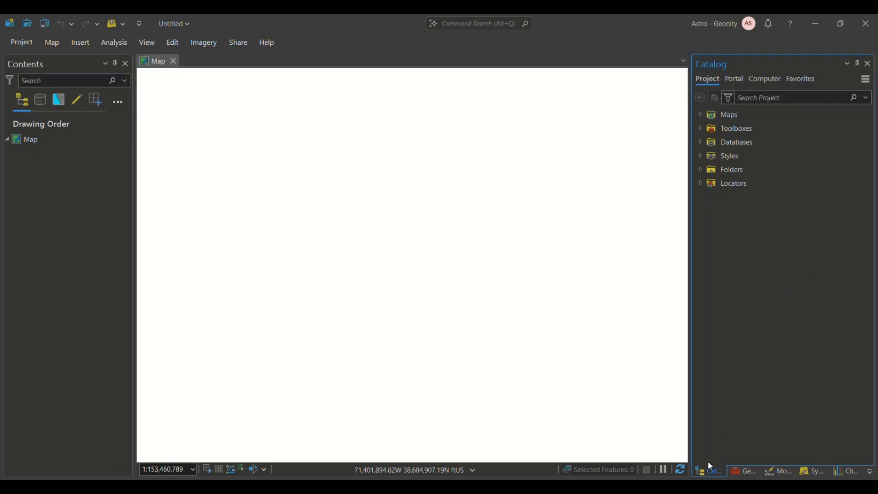
# Search the Living Atlas for "usa topo map" and add the USA Topo Maps tile layer to the current map.
pyautogui.click(736, 81)
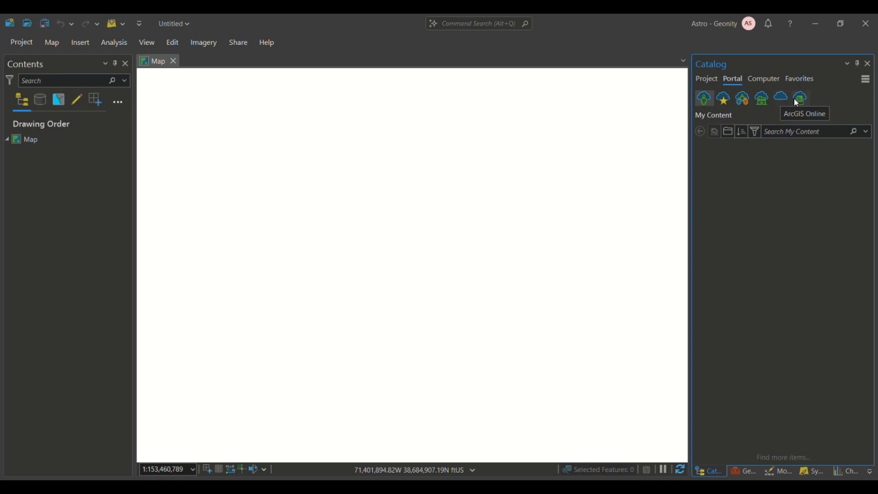
pyautogui.click(804, 104)
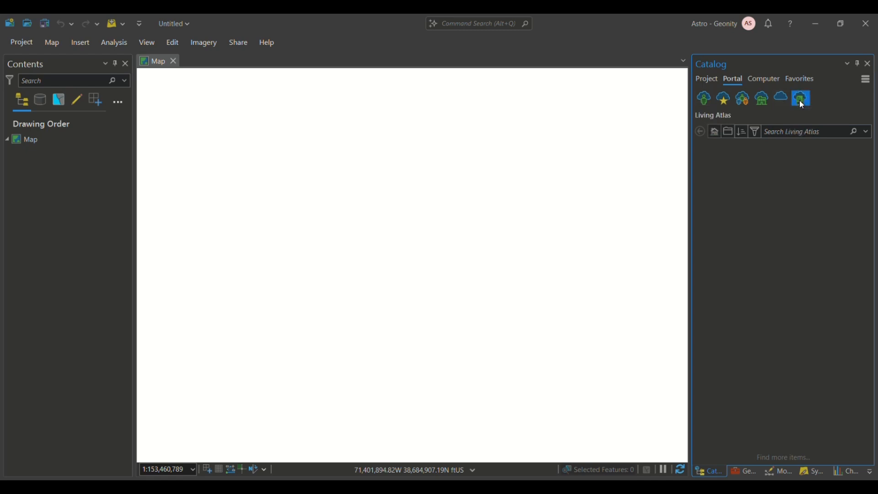
pyautogui.click(800, 132)
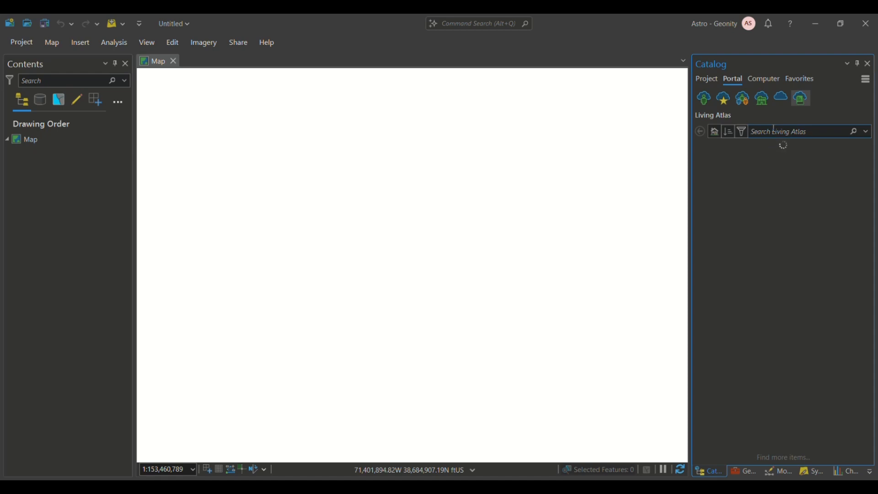
pyautogui.write('usa topo maps')
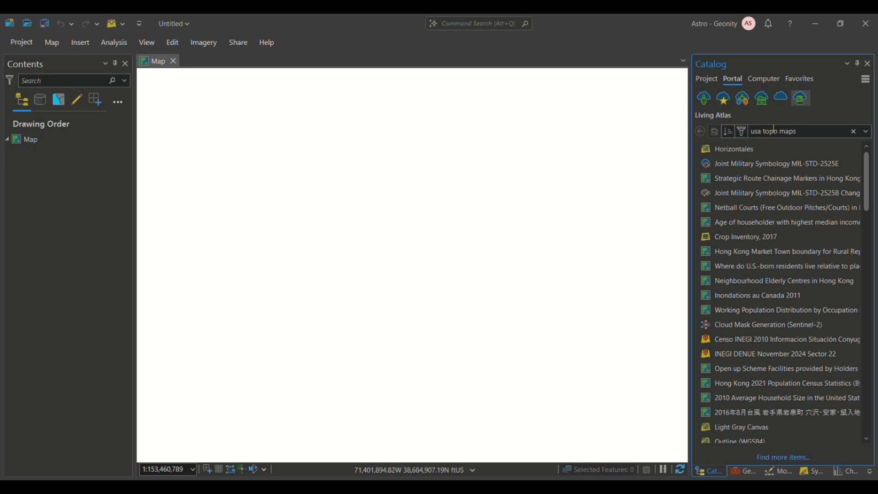
pyautogui.press('BackSpace')
pyautogui.press('Return')
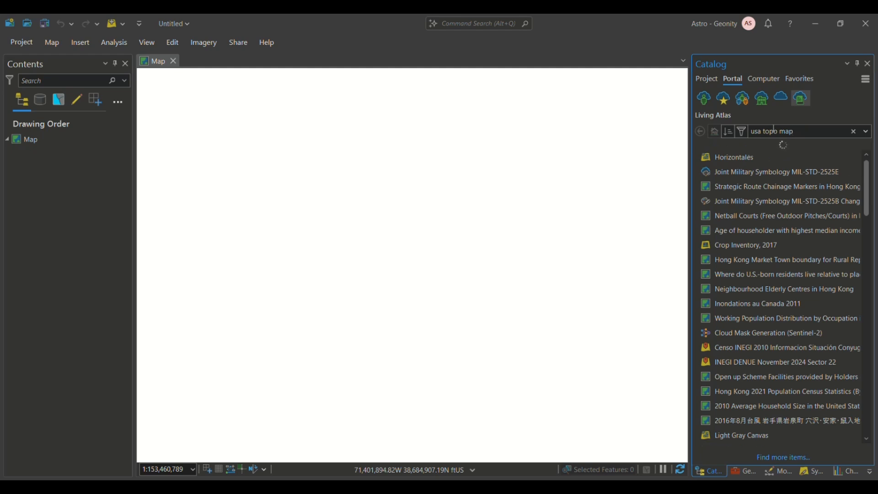
pyautogui.moveTo(734, 166)
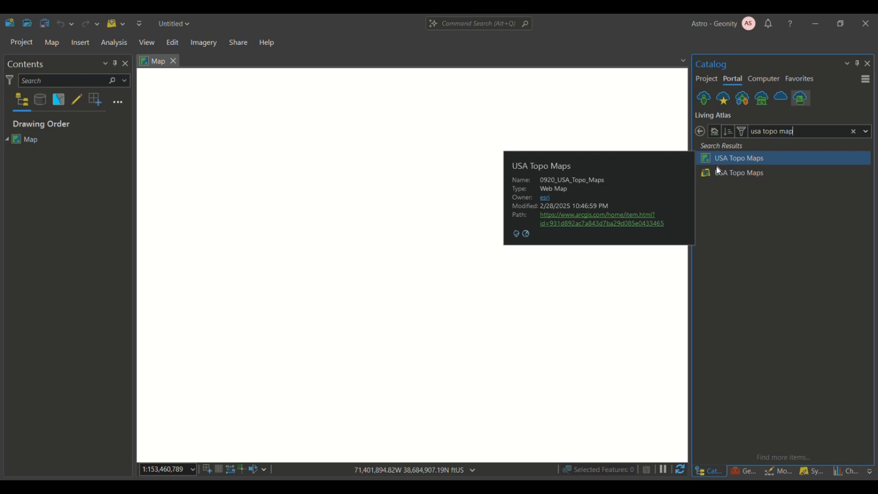
pyautogui.moveTo(724, 175)
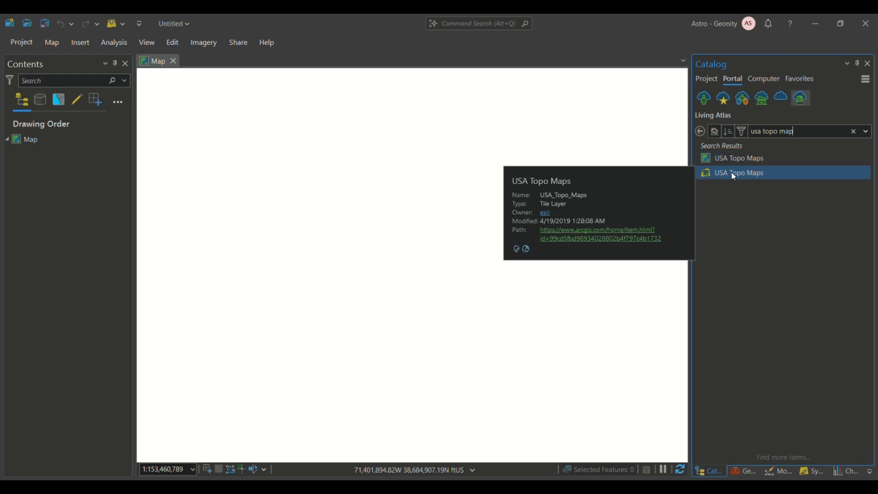
pyautogui.rightClick(732, 173)
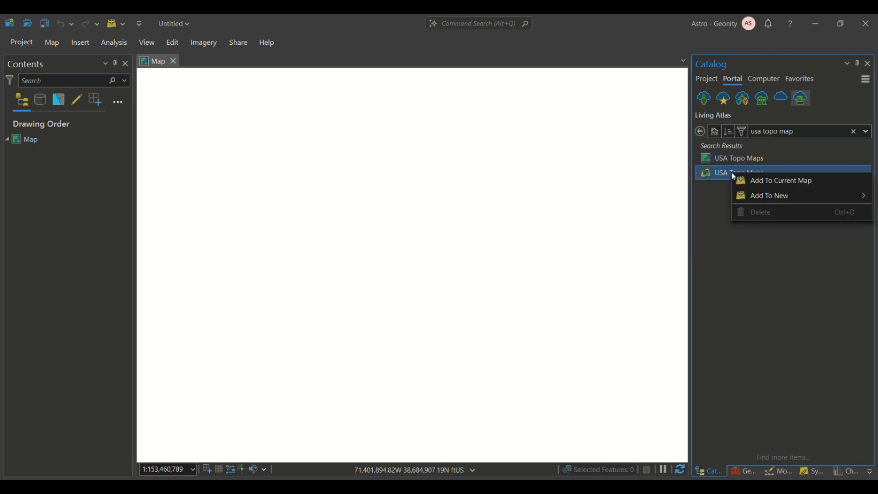
pyautogui.click(770, 185)
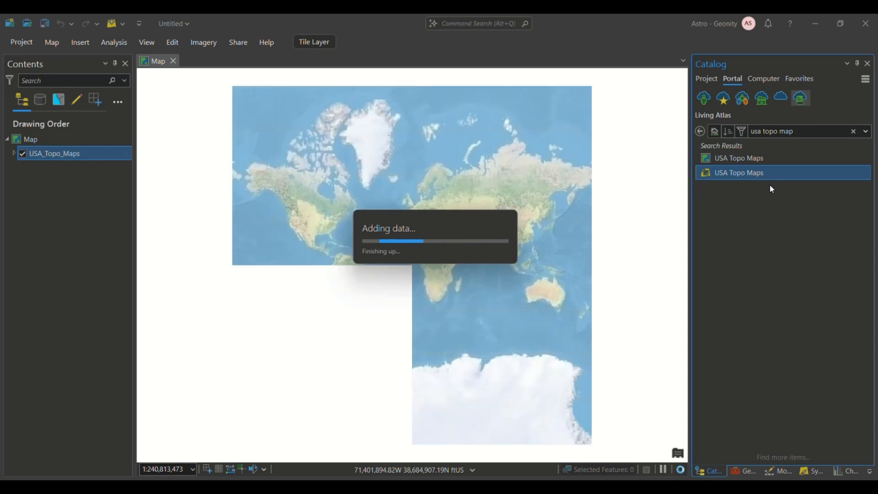
pyautogui.moveTo(752, 179)
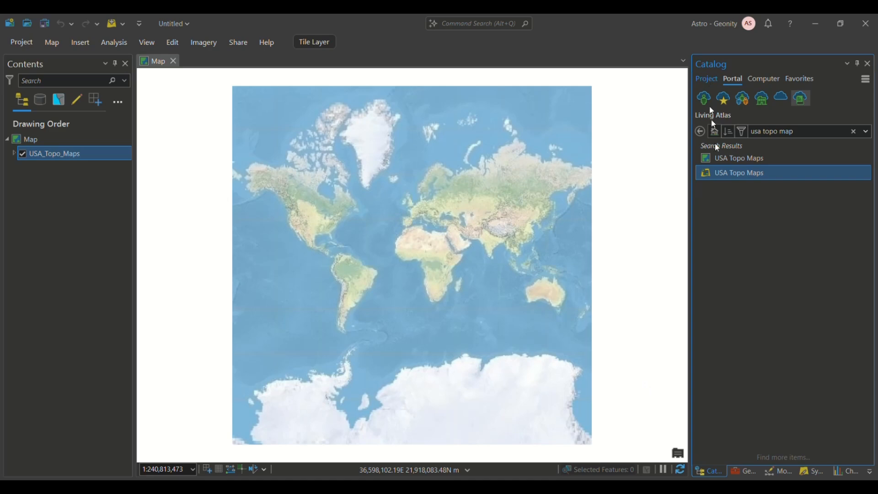
# Return to the project's own Catalog items and expand its Folders.
pyautogui.click(708, 81)
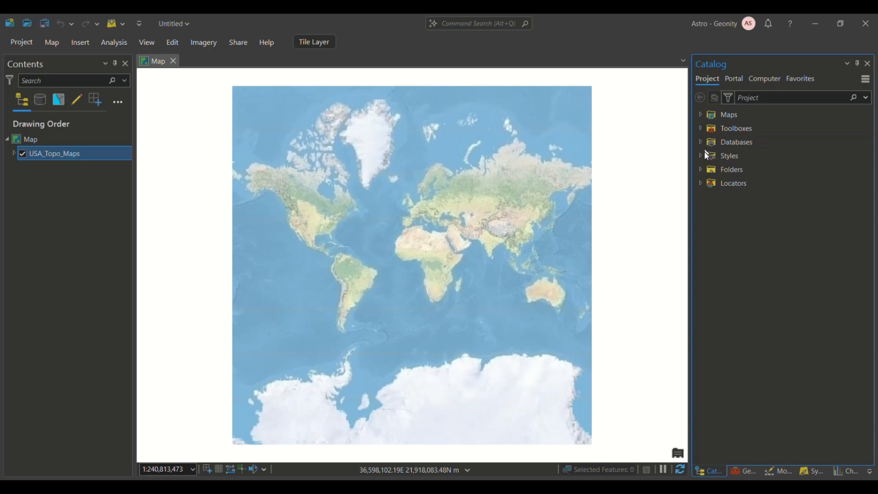
pyautogui.click(701, 170)
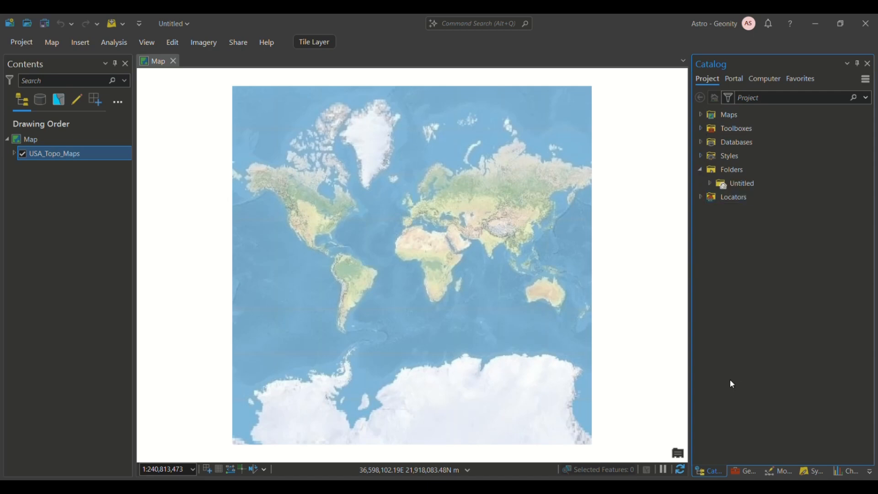
pyautogui.click(718, 487)
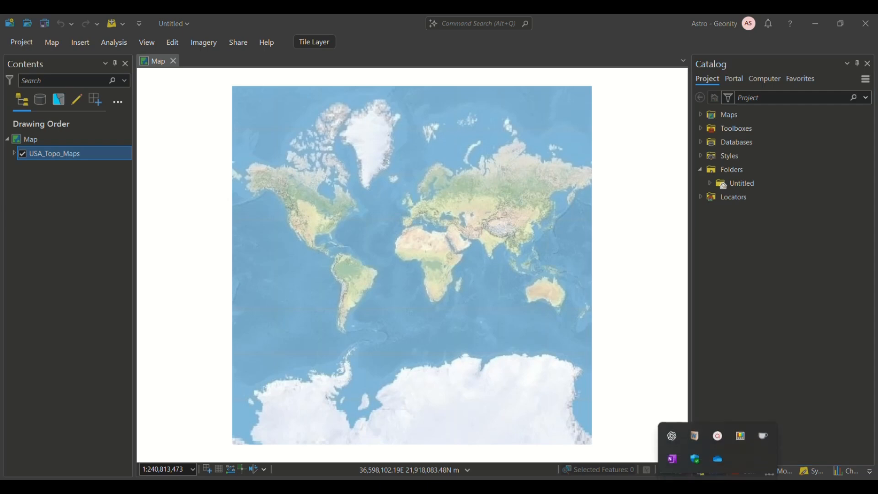
# Add the sd_elevation raster from SanDiego.gdb in the TerrainAnalysis folder to the map and zoom to its extent.
pyautogui.click(720, 440)
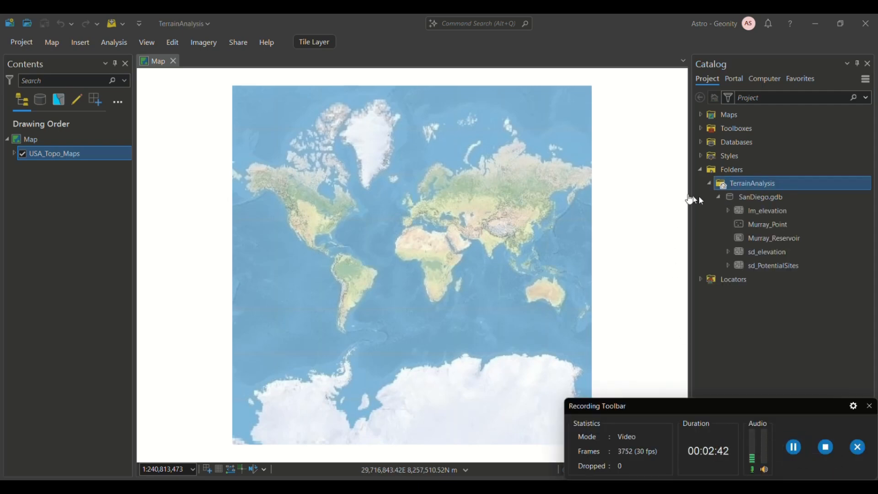
pyautogui.moveTo(744, 189)
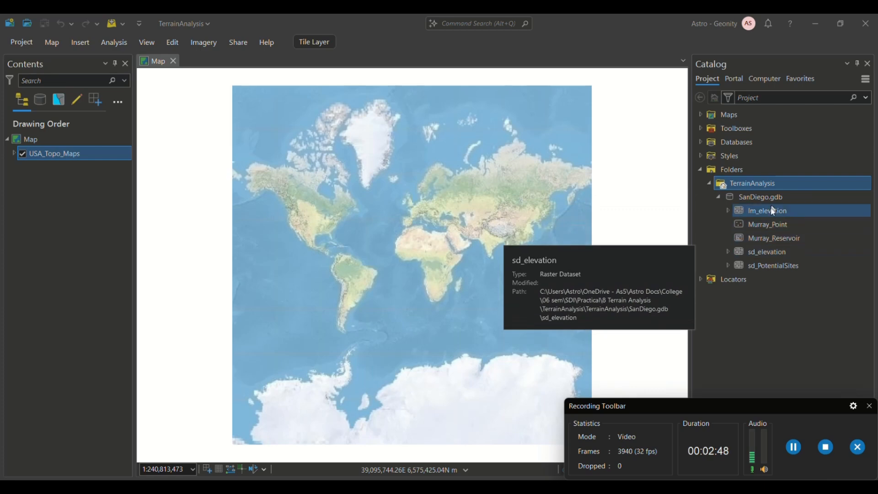
pyautogui.click(763, 256)
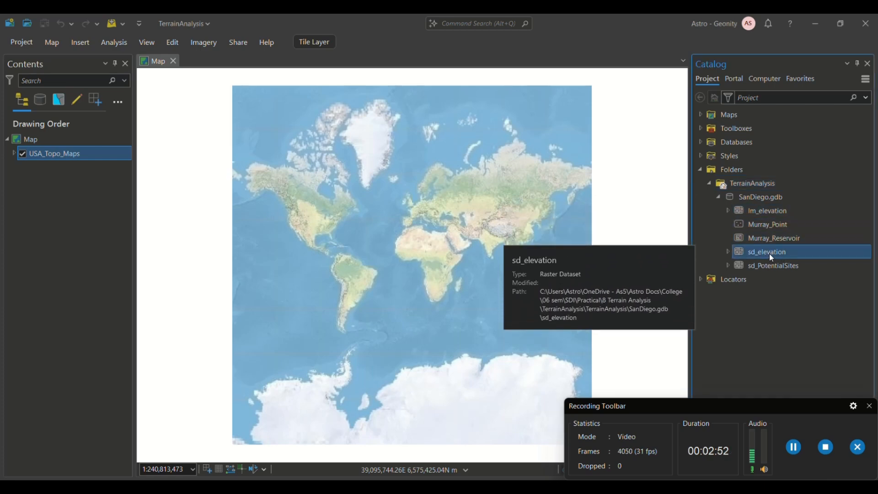
pyautogui.rightClick(770, 253)
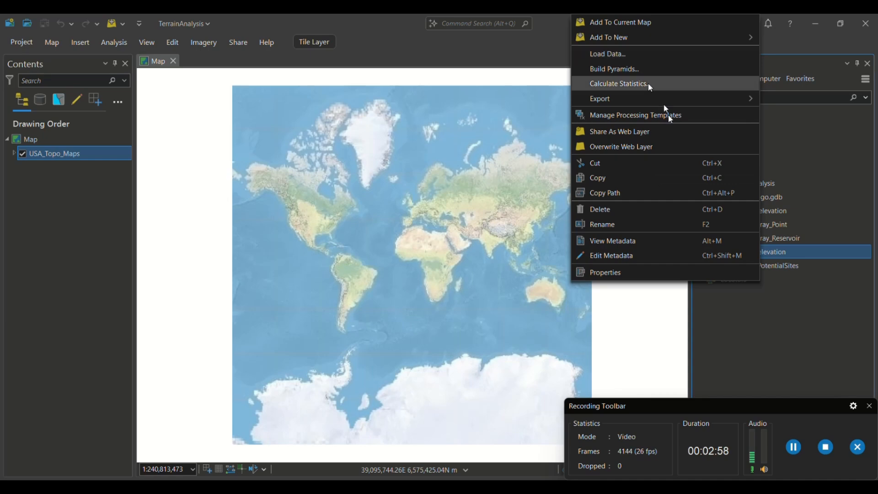
pyautogui.click(788, 248)
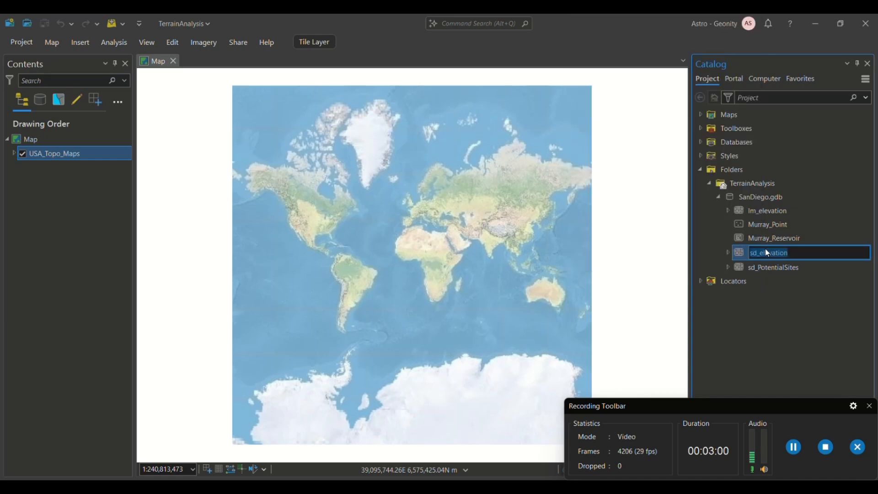
pyautogui.moveTo(768, 253); pyautogui.dragTo(514, 223)
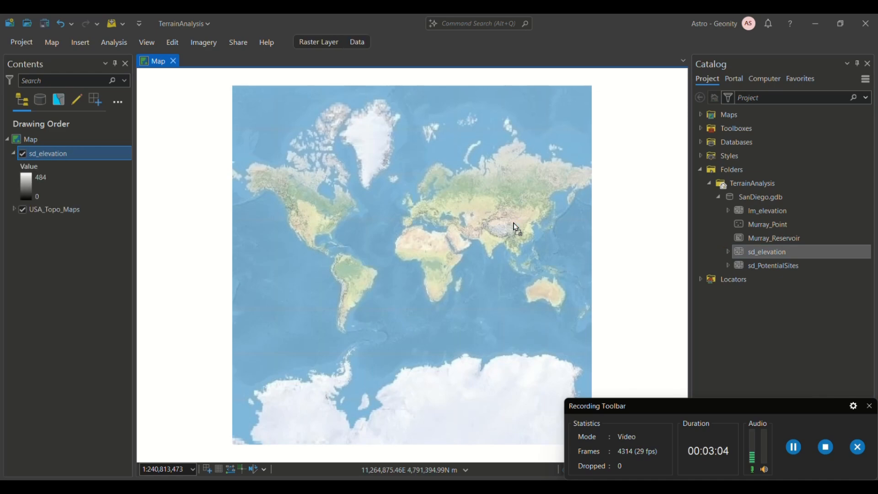
pyautogui.click(60, 157)
pyautogui.rightClick(61, 156)
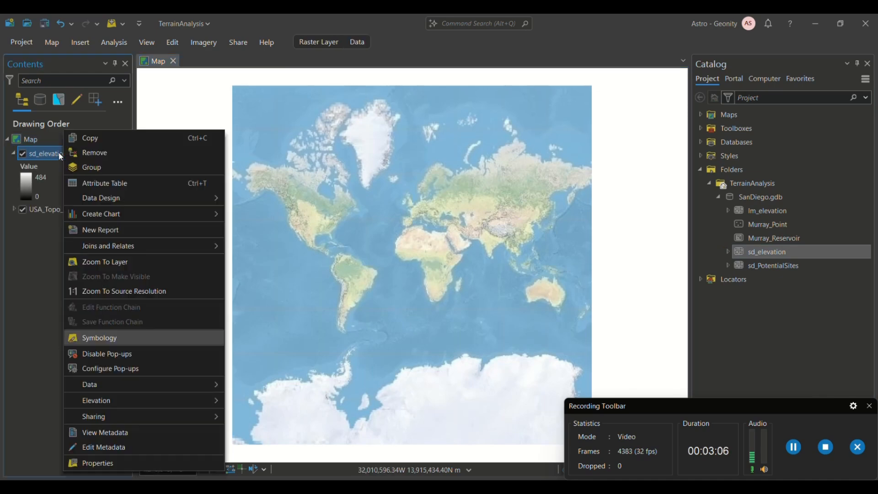
pyautogui.click(134, 264)
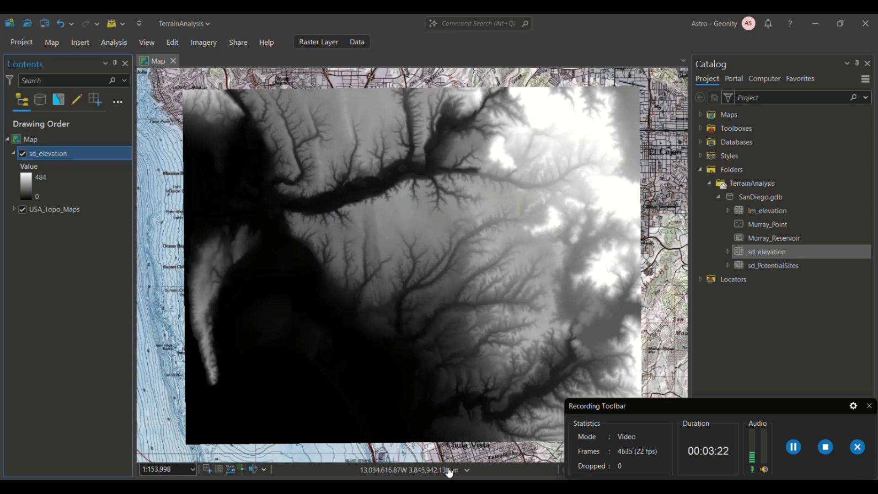
# Switch to the Geonity guide in Brave and review the elevation, slope and south-facing exposure conditions for vineyard sites.
pyautogui.click(447, 488)
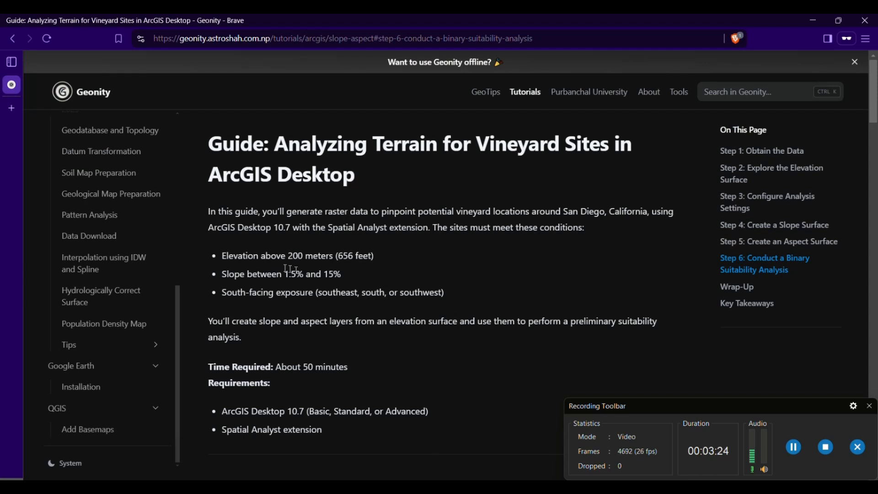
pyautogui.moveTo(224, 259); pyautogui.dragTo(380, 264)
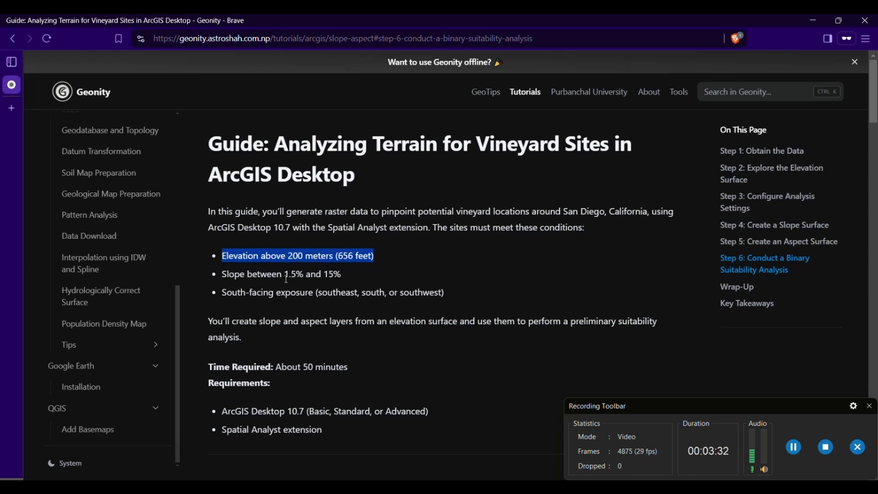
pyautogui.moveTo(285, 277); pyautogui.dragTo(342, 277)
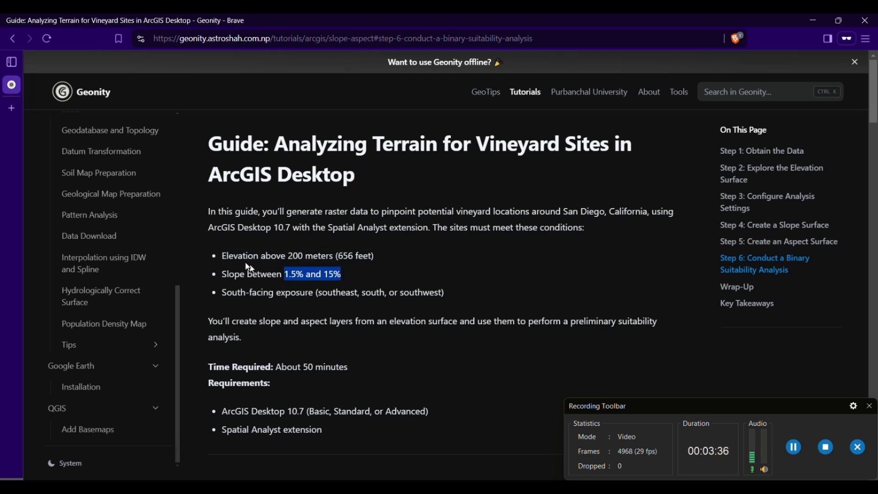
pyautogui.doubleClick(236, 253)
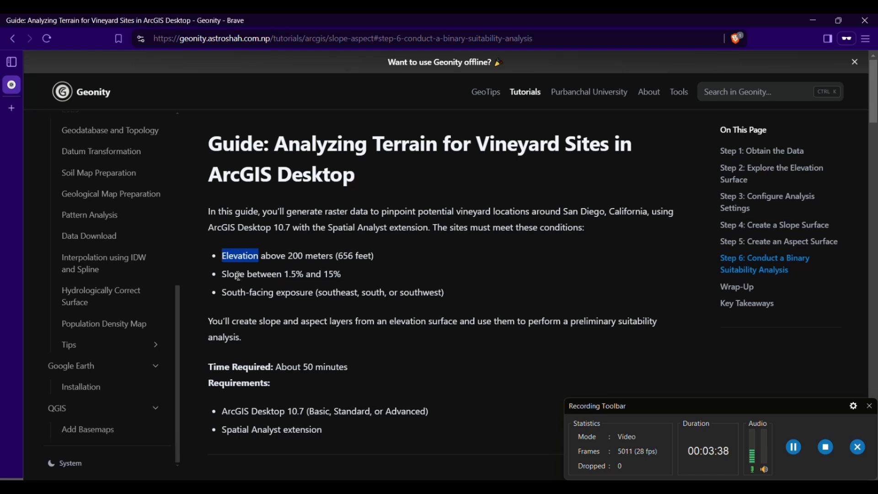
pyautogui.doubleClick(237, 275)
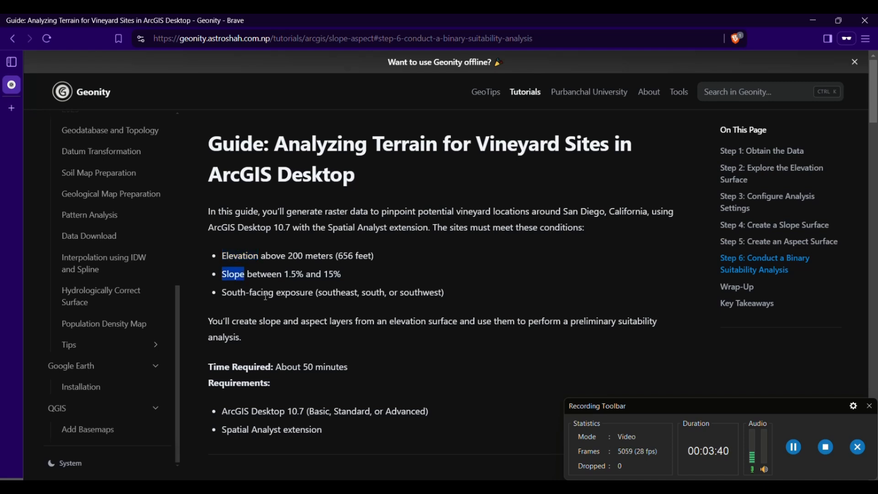
pyautogui.doubleClick(247, 294)
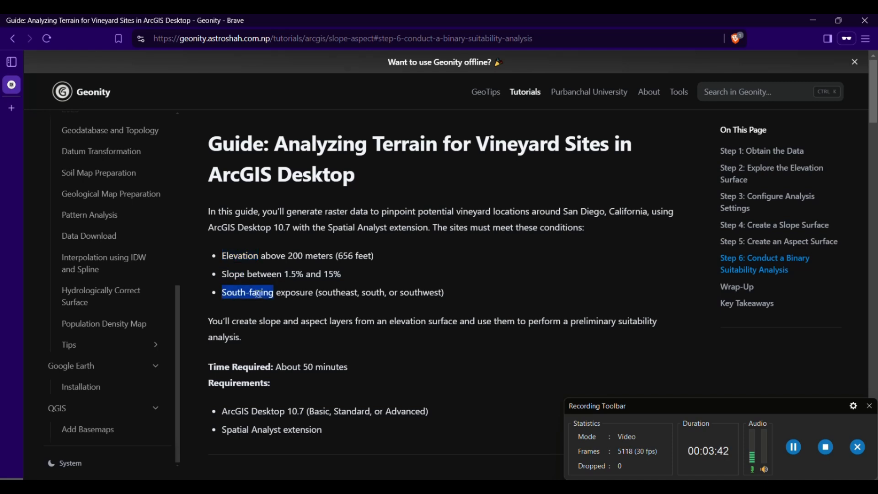
pyautogui.doubleClick(294, 293)
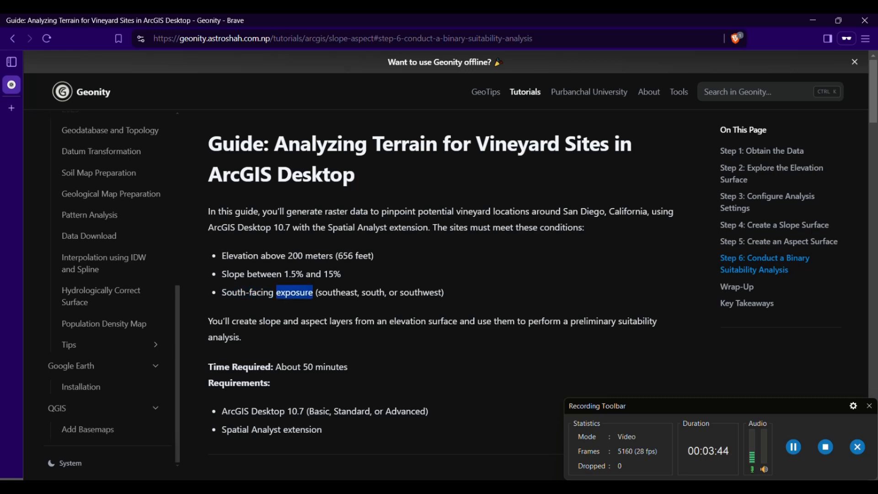
# Switch back to ArcGIS Pro and set the sd_elevation layer's transparency to 40%.
pyautogui.hotkey('alt', 'Tab')
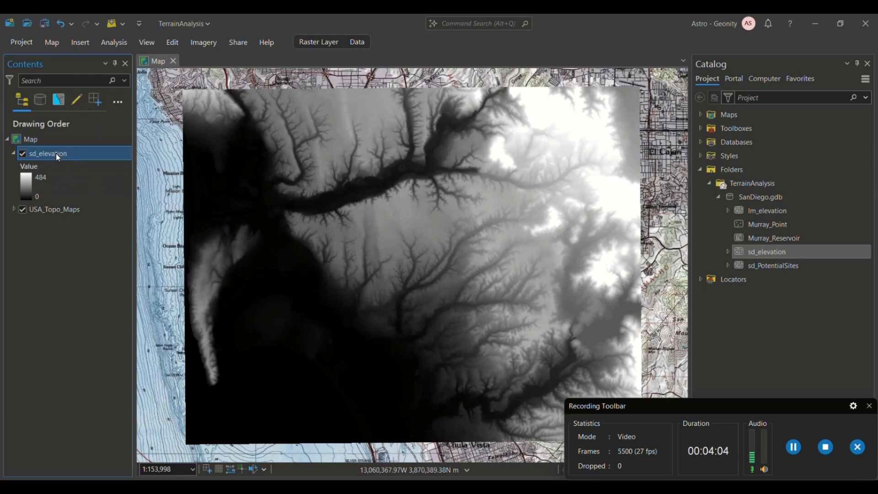
pyautogui.click(318, 43)
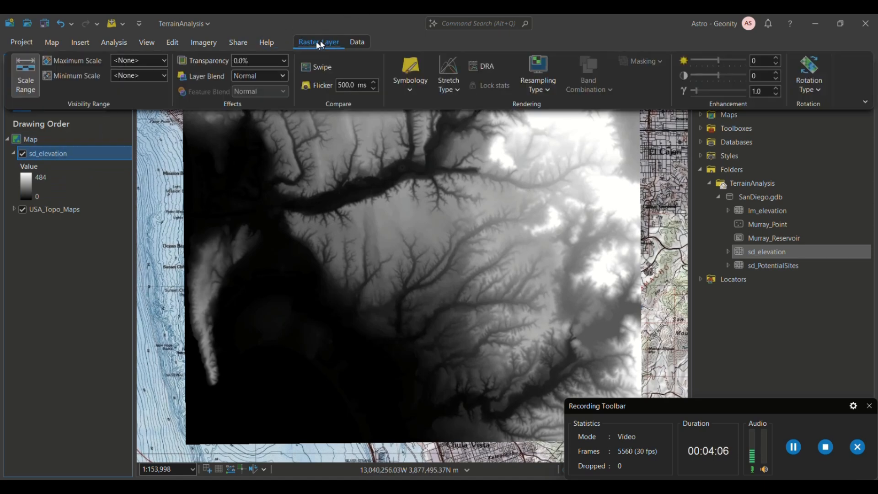
pyautogui.click(215, 58)
pyautogui.write('40')
pyautogui.press('Return')
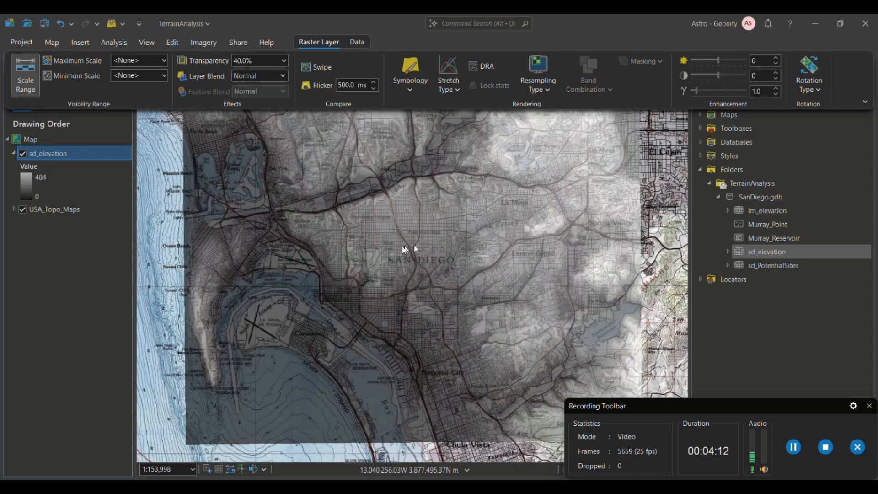
pyautogui.click(285, 273)
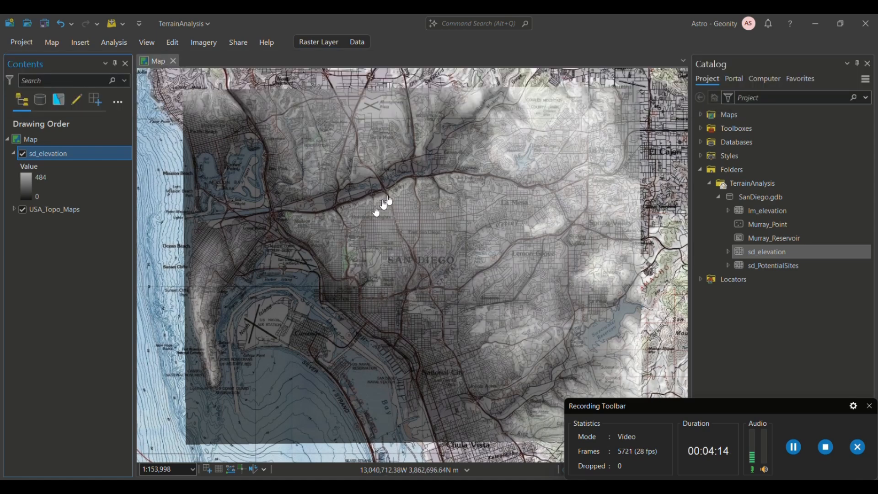
# Identify the sd_elevation pixel value at the BM 414 benchmark on Montgomery Field, keeping the benchmark label uncovered by the pop-up.
pyautogui.moveTo(382, 202); pyautogui.dragTo(384, 256)
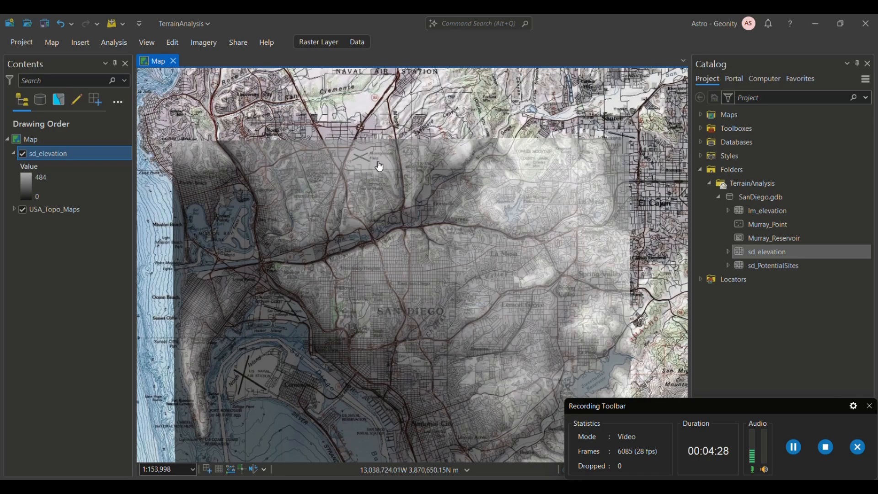
pyautogui.scroll(3, 369, 160)
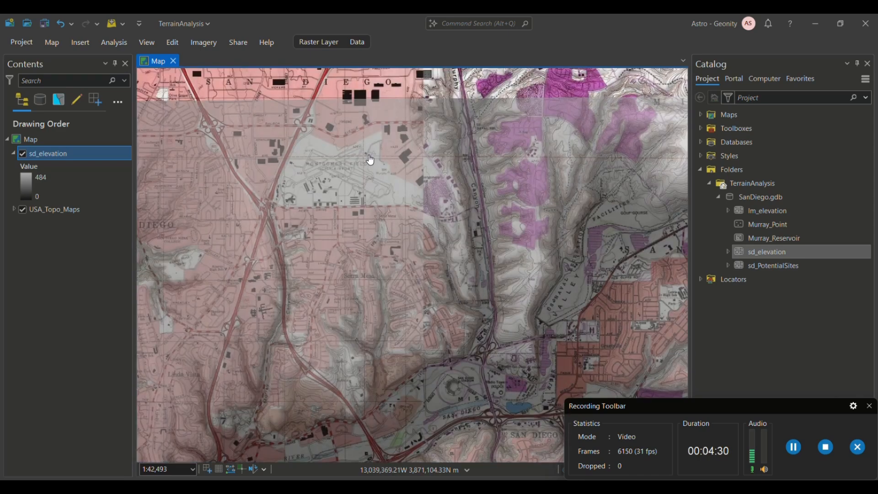
pyautogui.scroll(2, 324, 169)
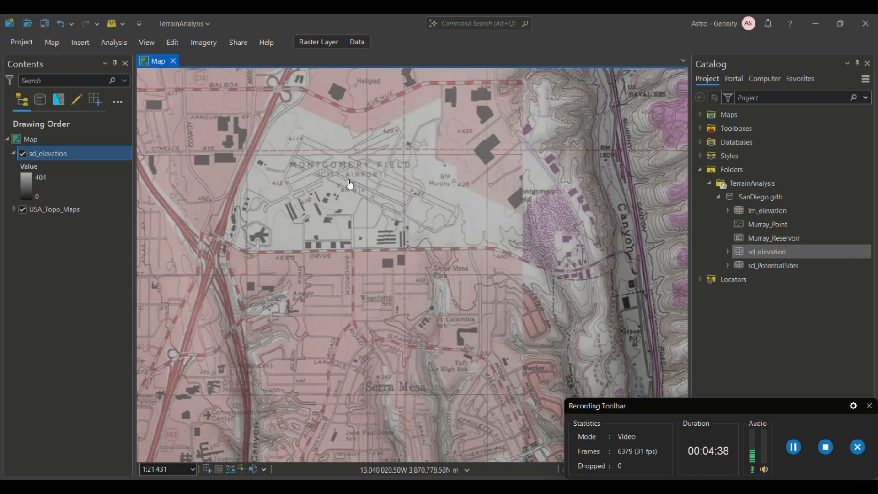
pyautogui.scroll(1, 351, 184)
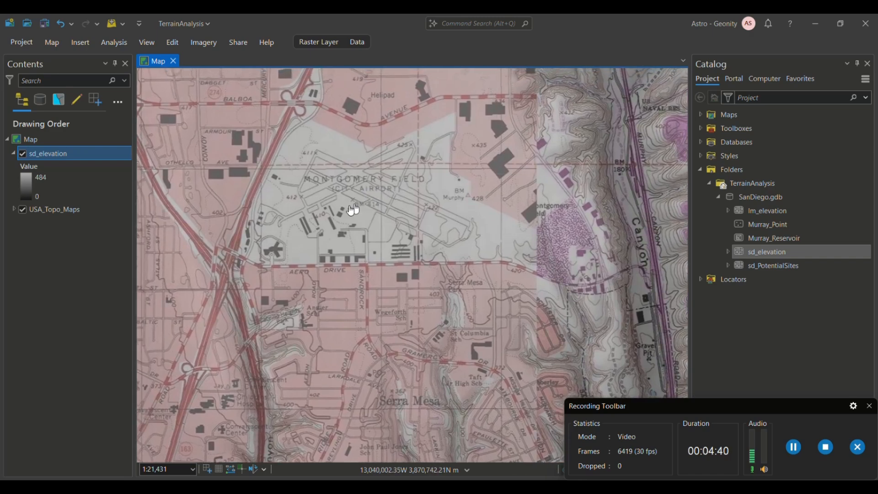
pyautogui.scroll(1, 334, 213)
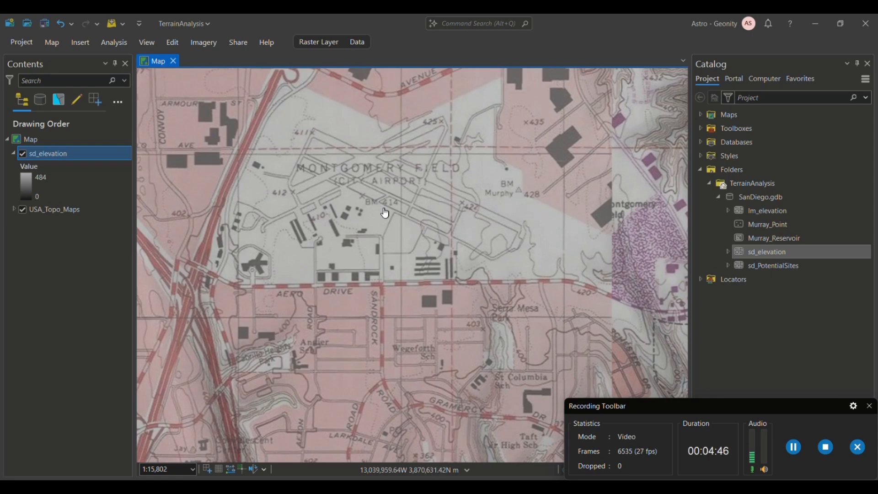
pyautogui.scroll(2, 362, 198)
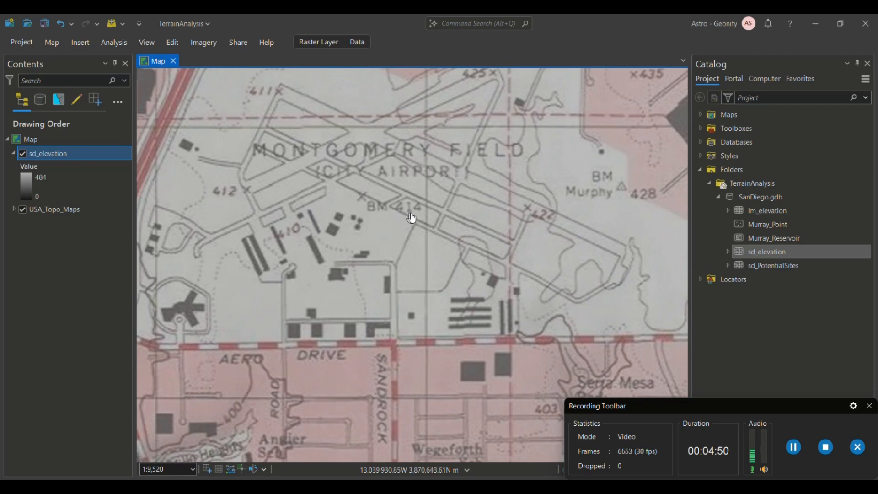
pyautogui.click(362, 202)
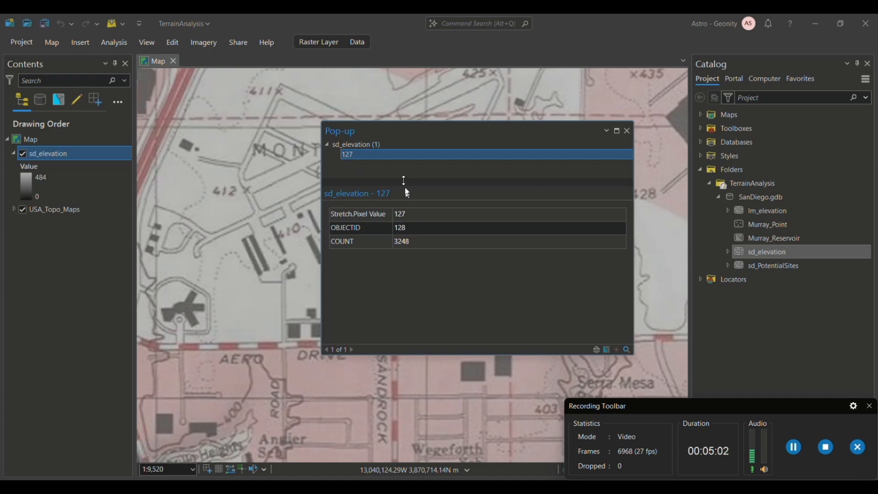
pyautogui.moveTo(394, 135); pyautogui.dragTo(266, 226)
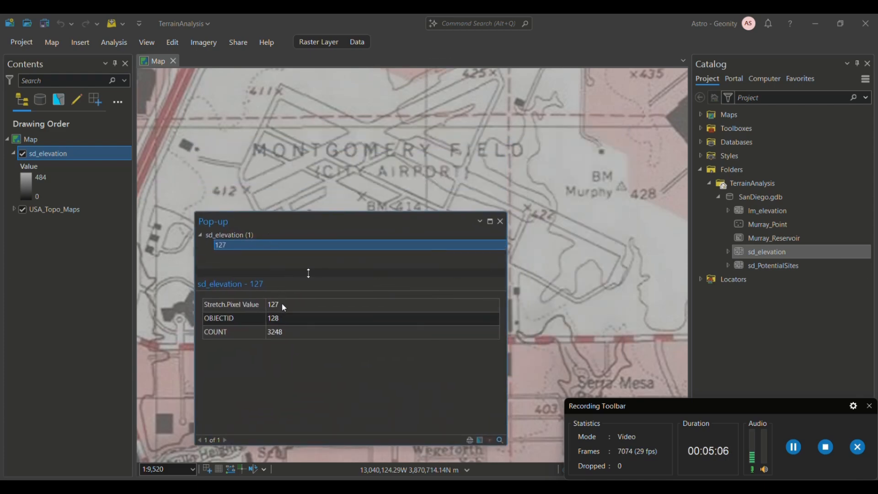
pyautogui.moveTo(319, 224); pyautogui.dragTo(293, 269)
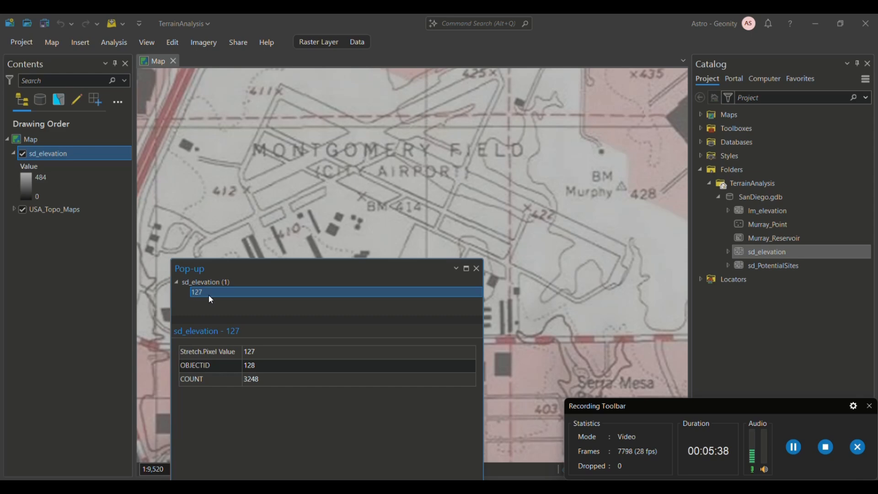
# Convert the identified elevation to feet in Calculator with 127 × 3.2808, and close Calculator and the elevation pop-up.
pyautogui.hotkey('alt', 'Tab')
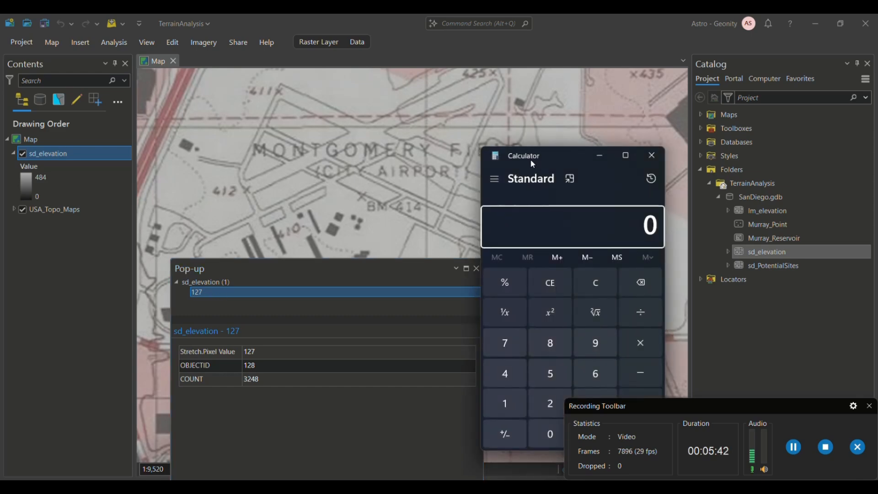
pyautogui.moveTo(531, 160); pyautogui.dragTo(503, 160)
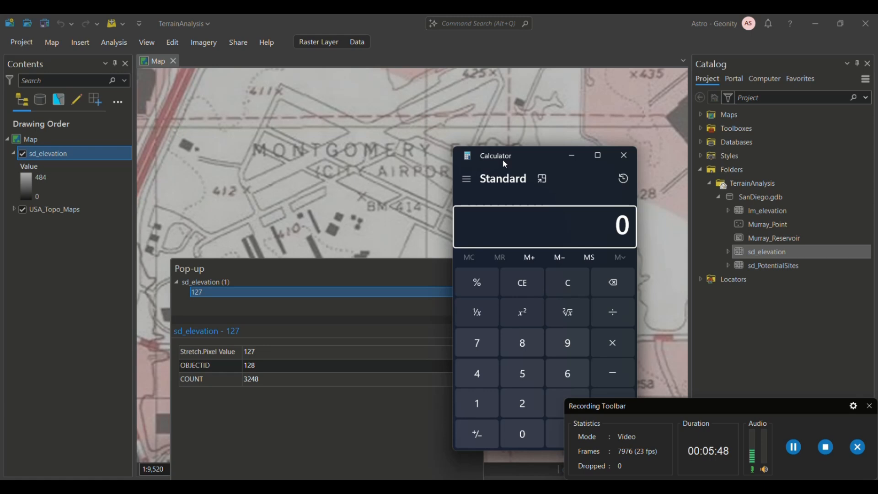
pyautogui.write('127')
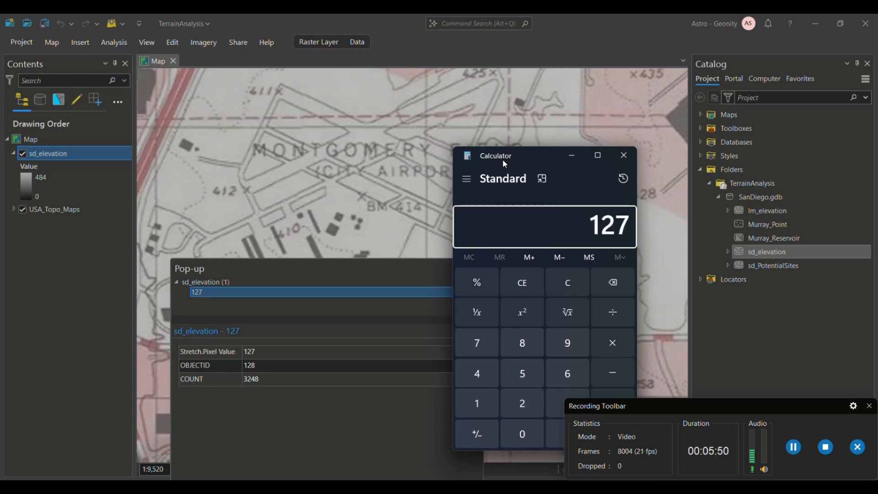
pyautogui.write('*3.28')
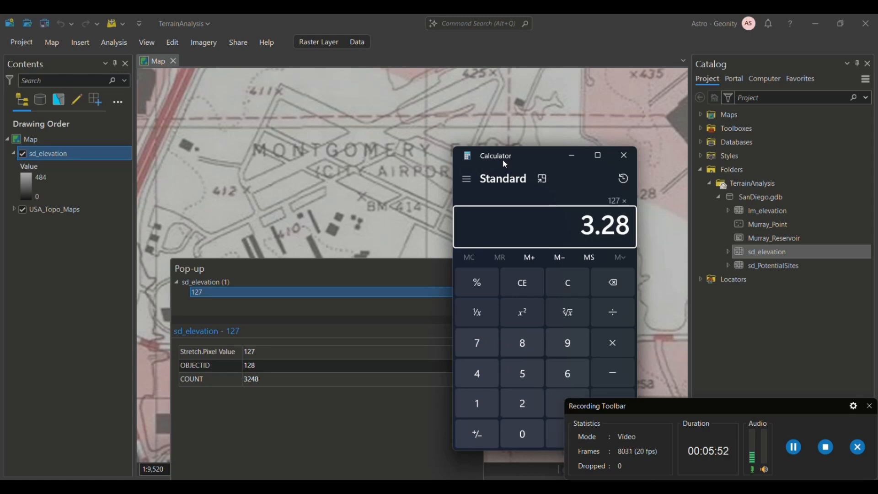
pyautogui.write('08')
pyautogui.press('Return')
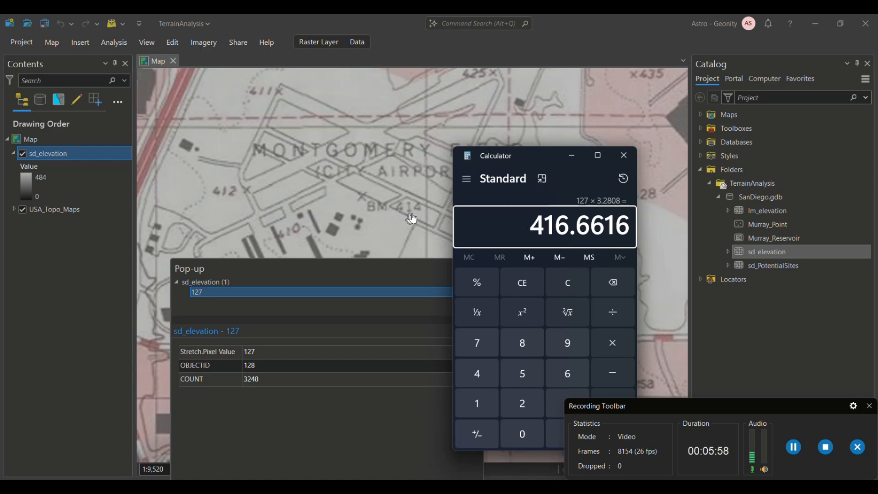
pyautogui.click(625, 157)
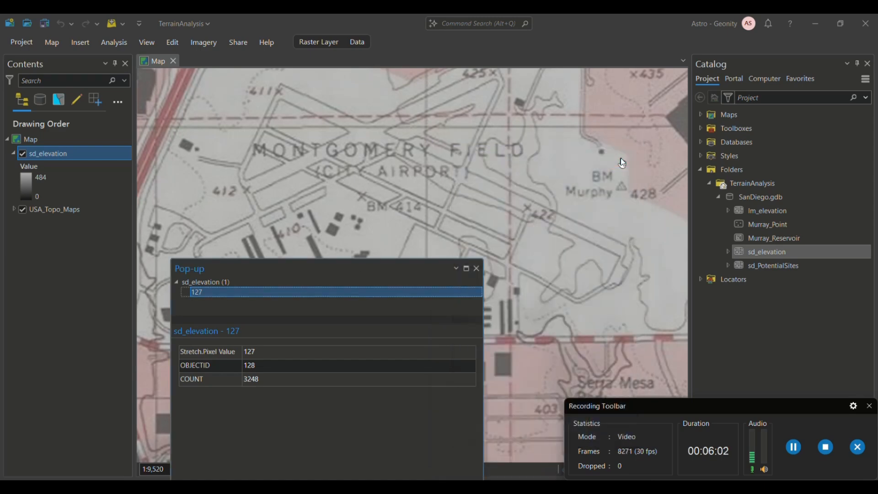
pyautogui.click(477, 268)
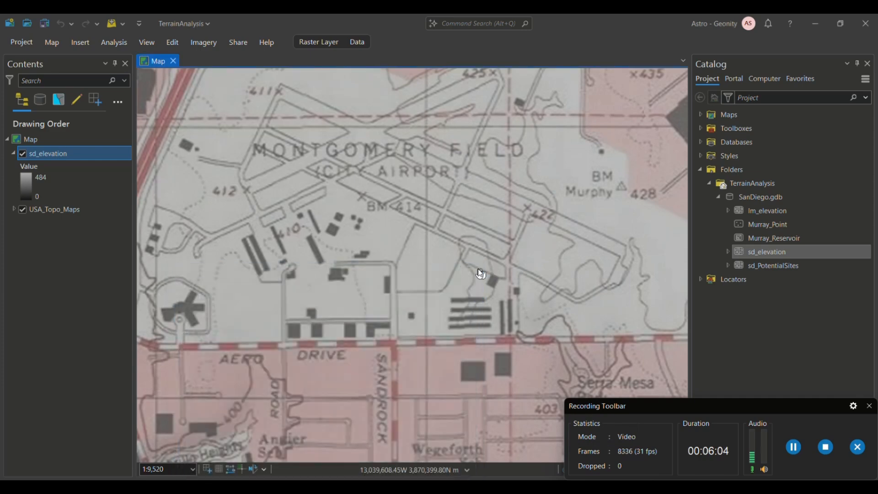
# Open the sd_elevation layer's source properties and check the linear unit in its spatial reference.
pyautogui.rightClick(71, 156)
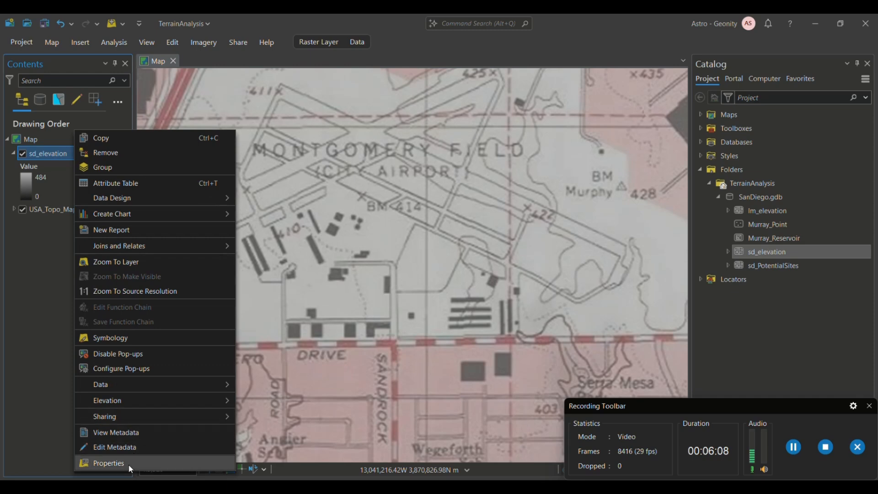
pyautogui.click(130, 466)
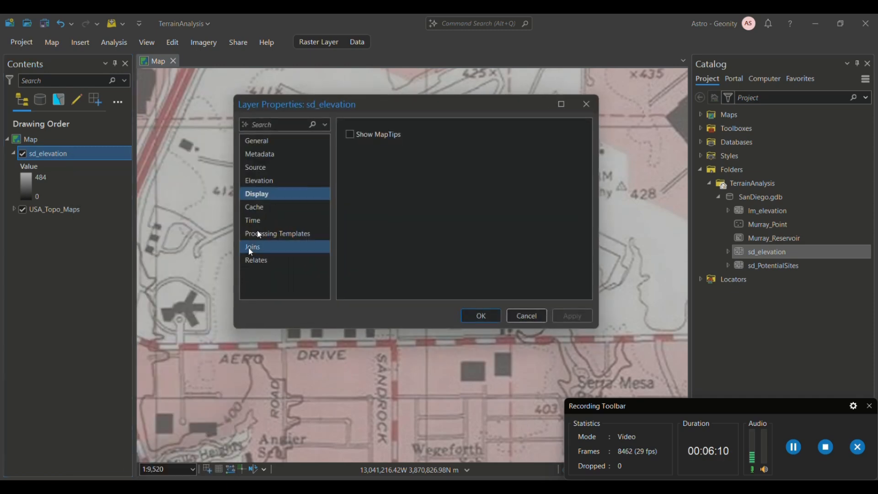
pyautogui.click(265, 167)
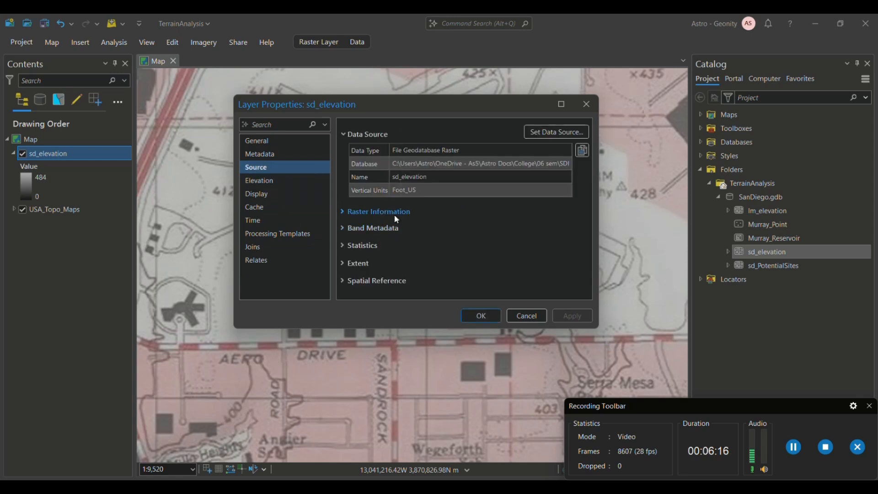
pyautogui.click(358, 281)
pyautogui.scroll(-5, 359, 281)
pyautogui.scroll(-1, 359, 280)
pyautogui.scroll(3, 360, 281)
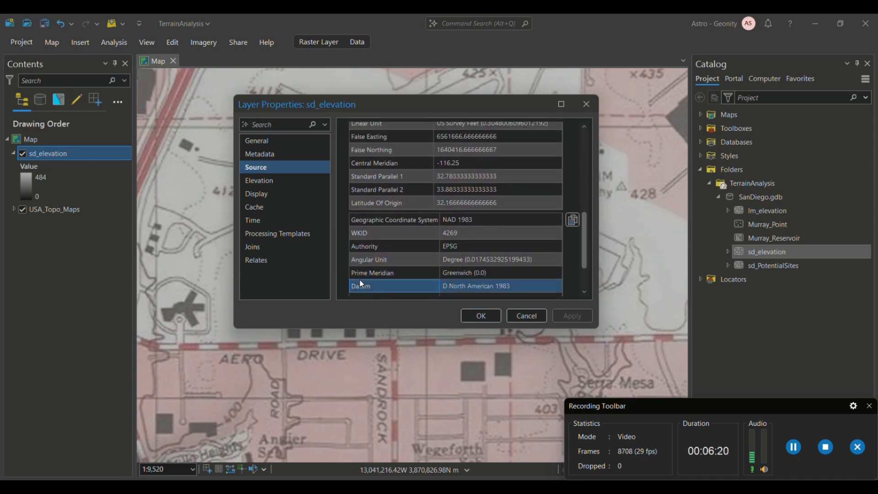
pyautogui.scroll(1, 372, 183)
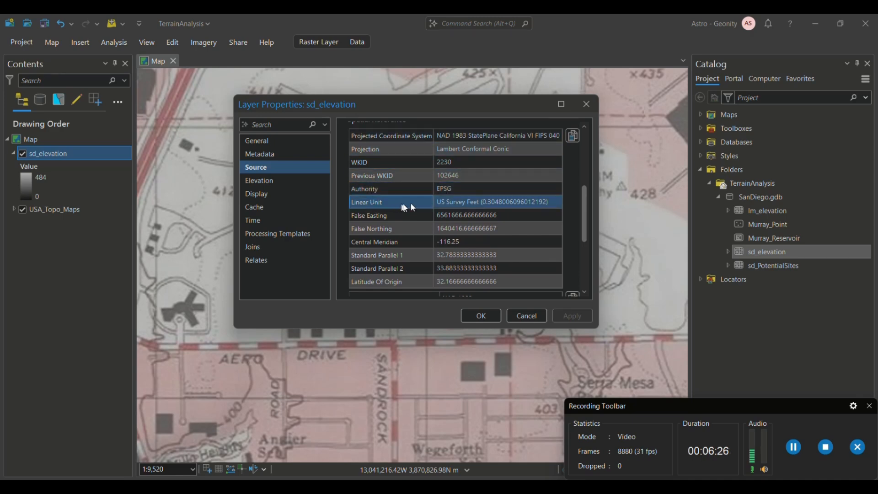
pyautogui.click(451, 203)
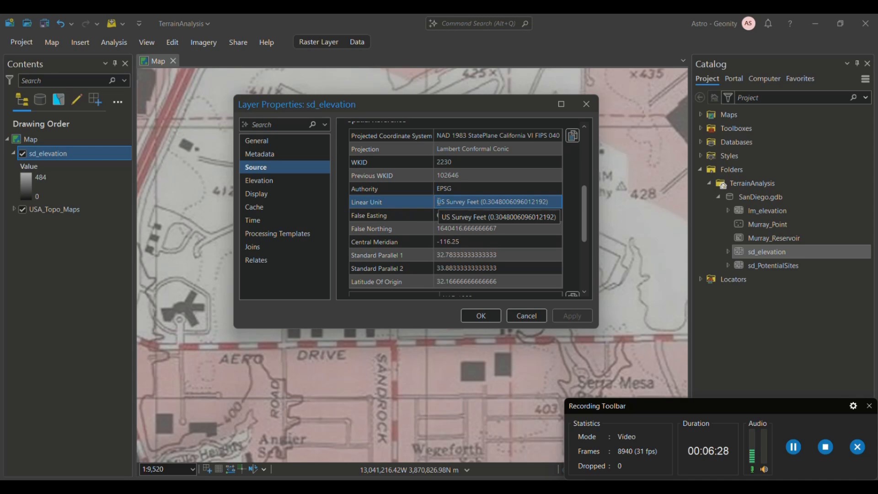
pyautogui.moveTo(436, 202); pyautogui.dragTo(555, 202)
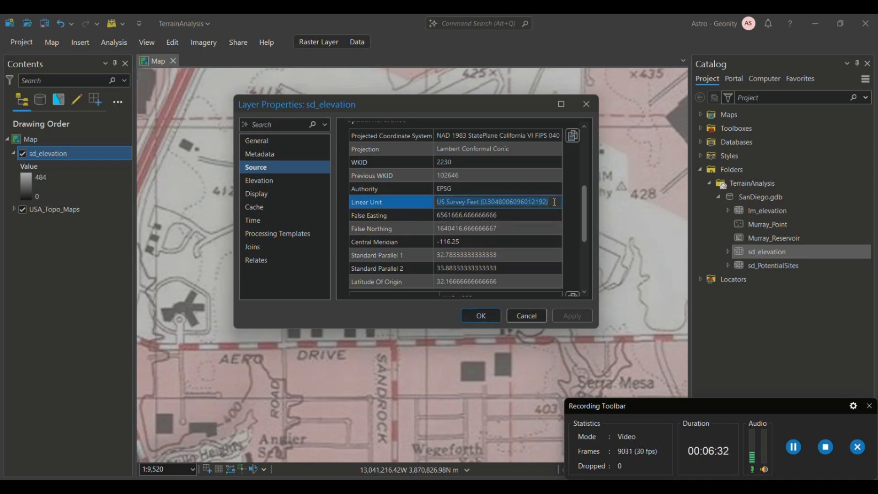
pyautogui.click(554, 202)
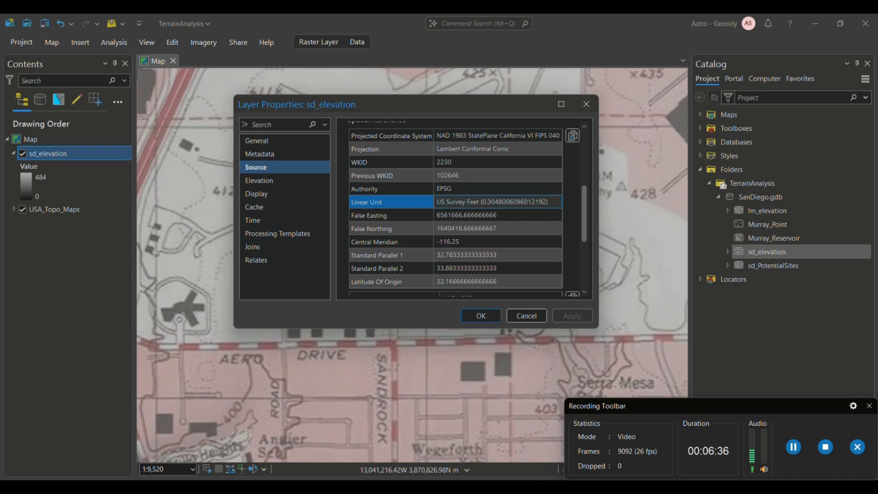
pyautogui.click(572, 211)
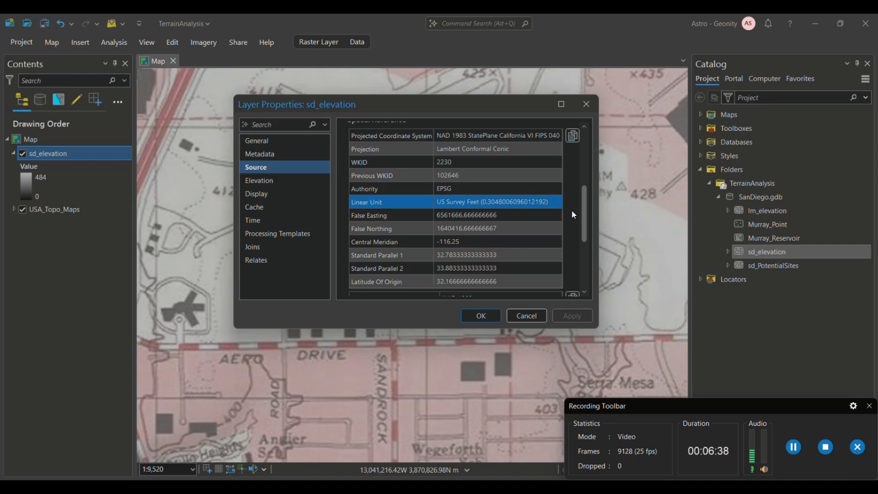
# Review the geographic coordinate system, projected coordinate system and projection in the sd_elevation spatial reference.
pyautogui.scroll(-4, 572, 209)
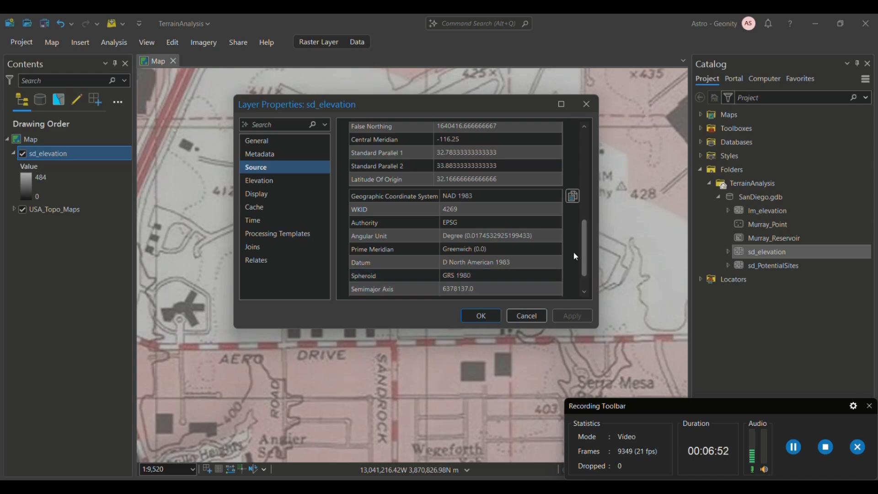
pyautogui.click(526, 196)
pyautogui.click(528, 209)
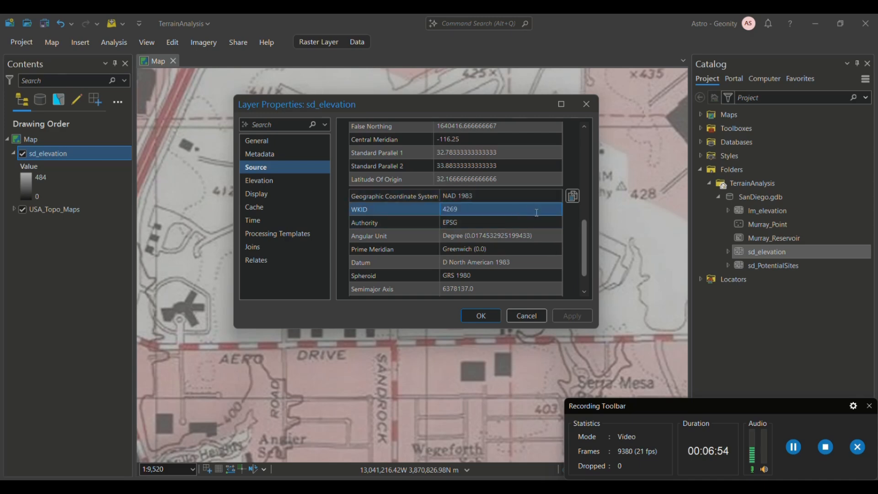
pyautogui.scroll(5, 504, 208)
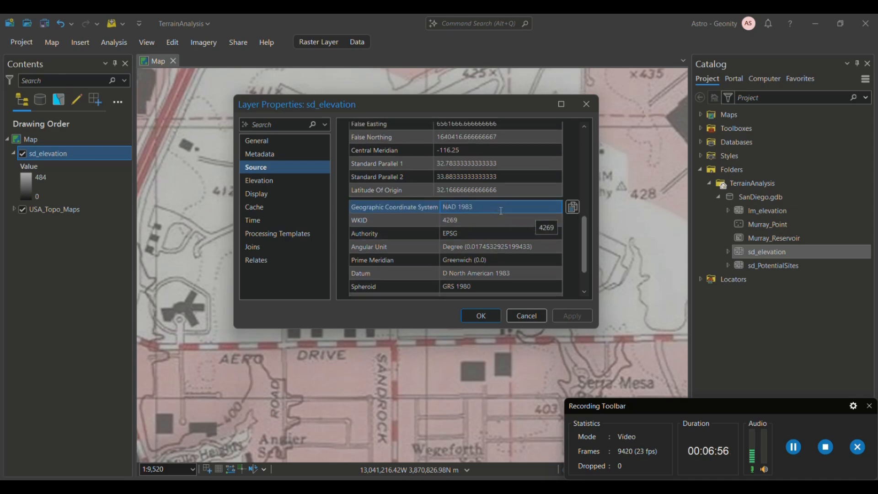
pyautogui.click(462, 195)
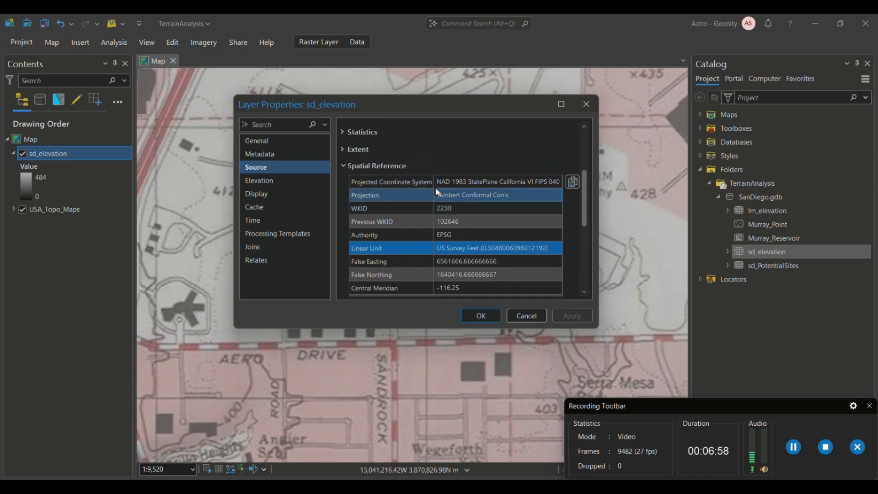
pyautogui.click(440, 183)
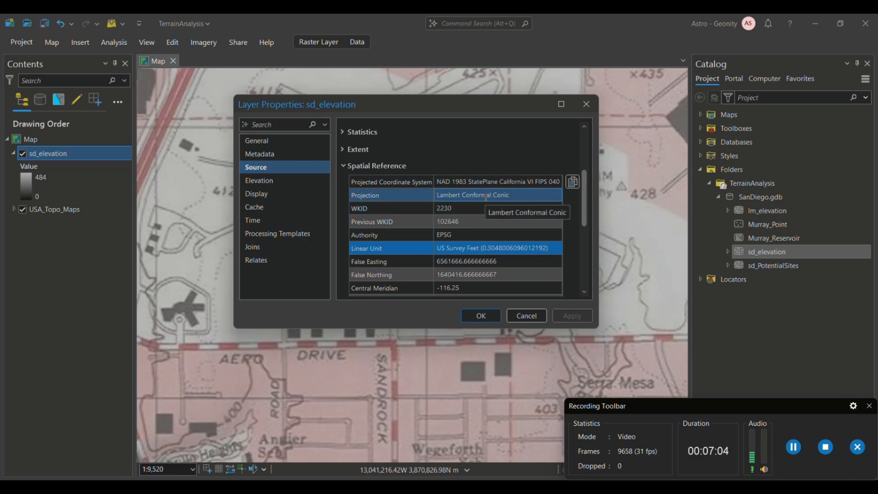
# Check the columns, rows and cell size in sd_elevation's raster information, and close the layer properties.
pyautogui.scroll(-1, 445, 268)
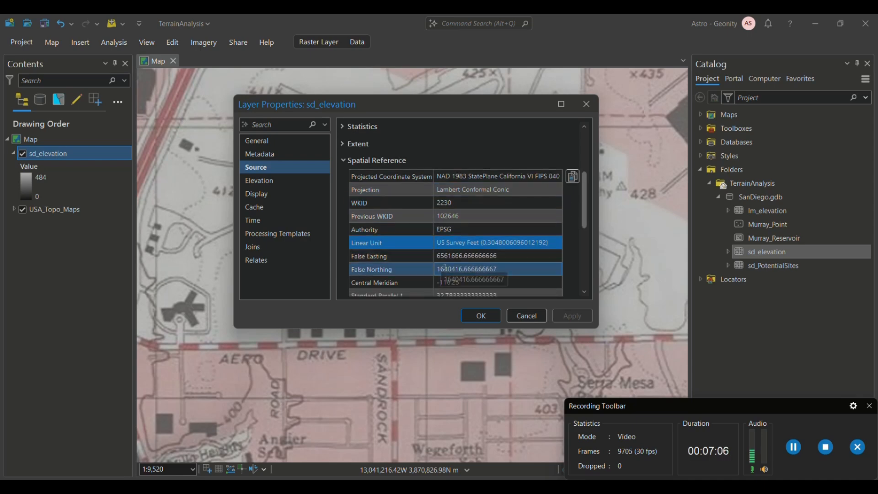
pyautogui.scroll(-2, 445, 268)
pyautogui.scroll(5, 411, 219)
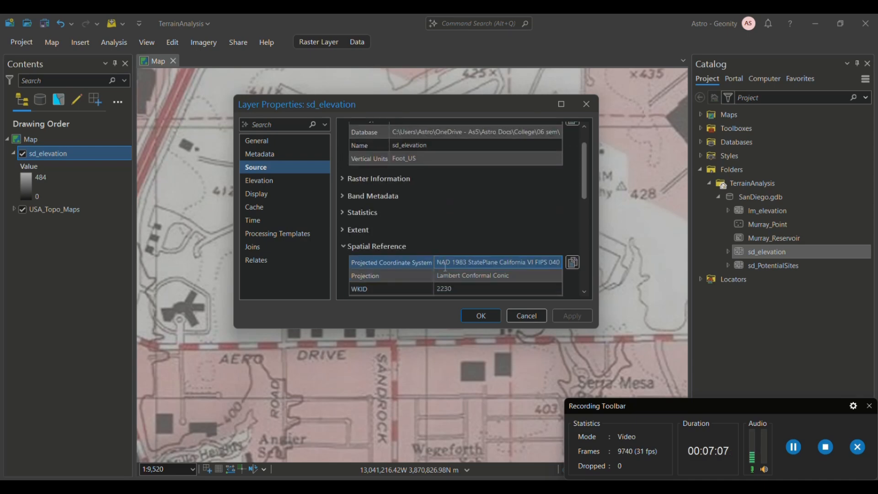
pyautogui.click(358, 182)
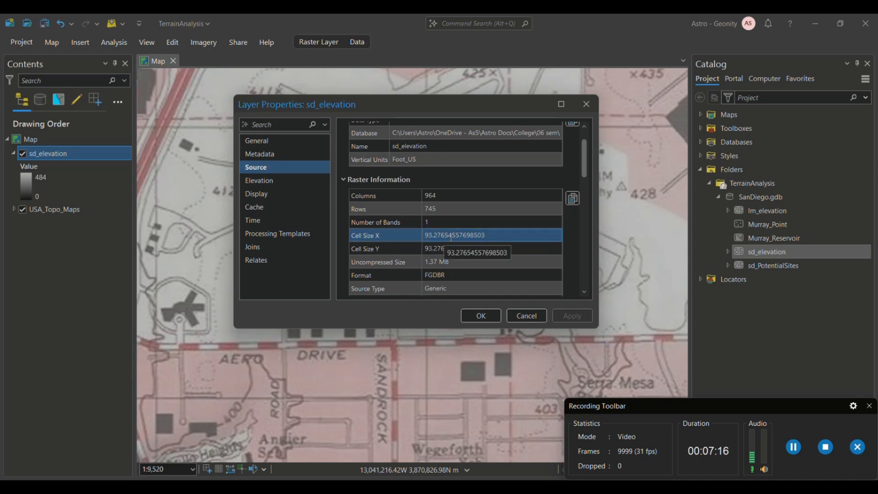
pyautogui.click(451, 263)
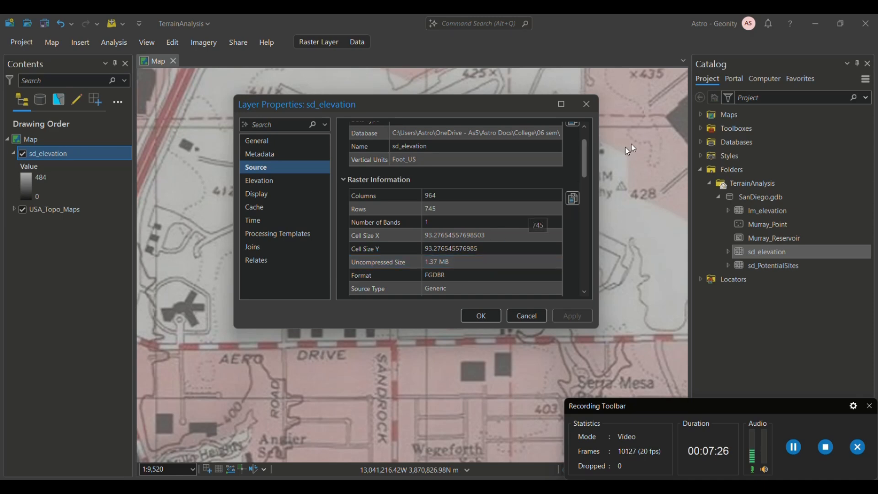
pyautogui.click(587, 105)
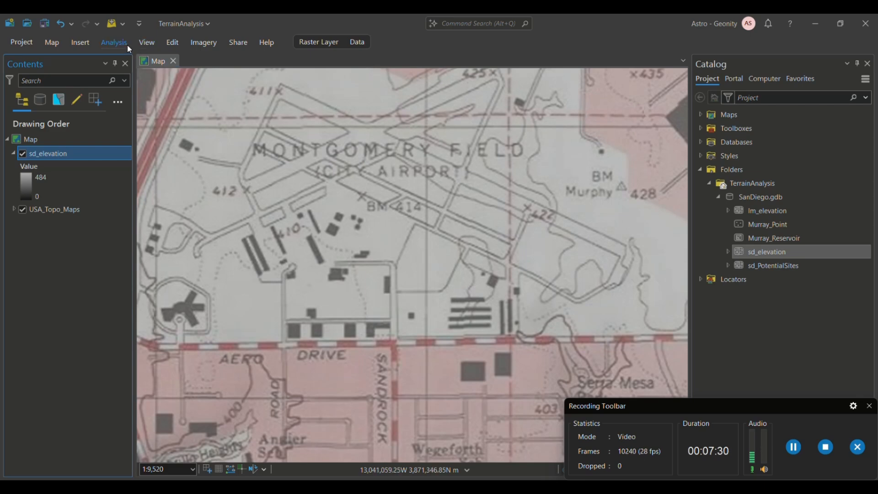
# Open the geoprocessing environments and set the output coordinate system to match the sd_elevation layer.
pyautogui.click(81, 43)
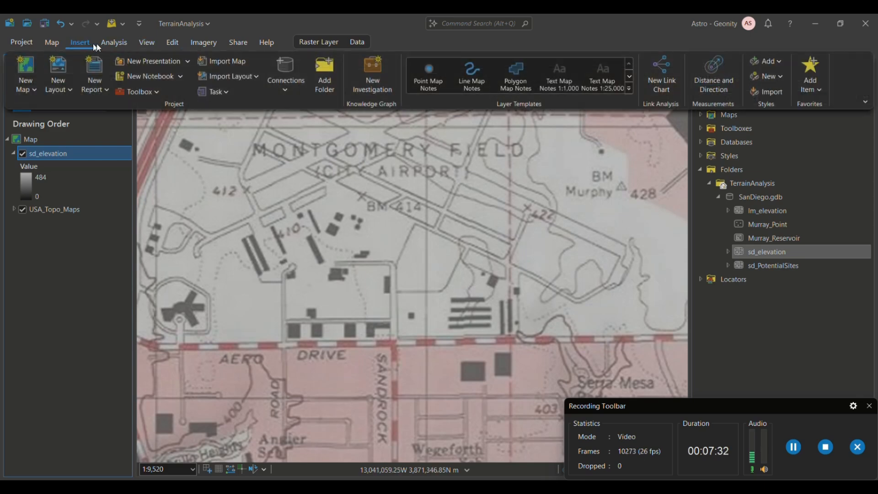
pyautogui.click(114, 43)
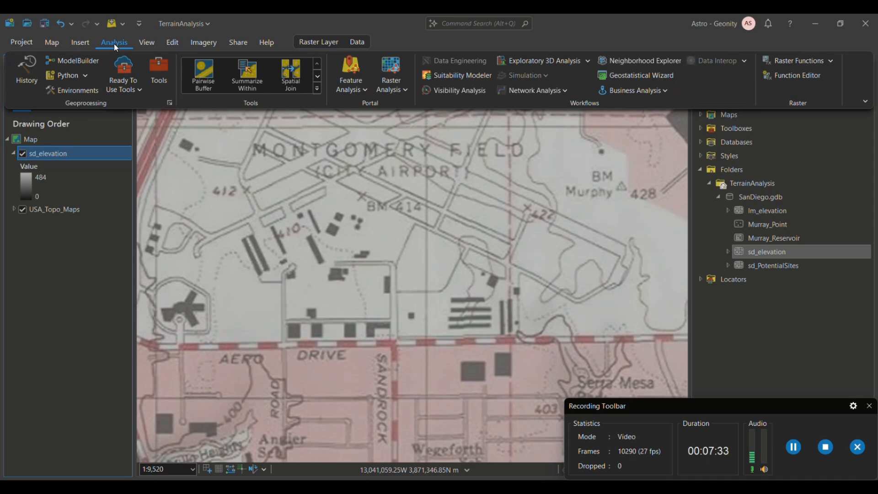
pyautogui.click(81, 89)
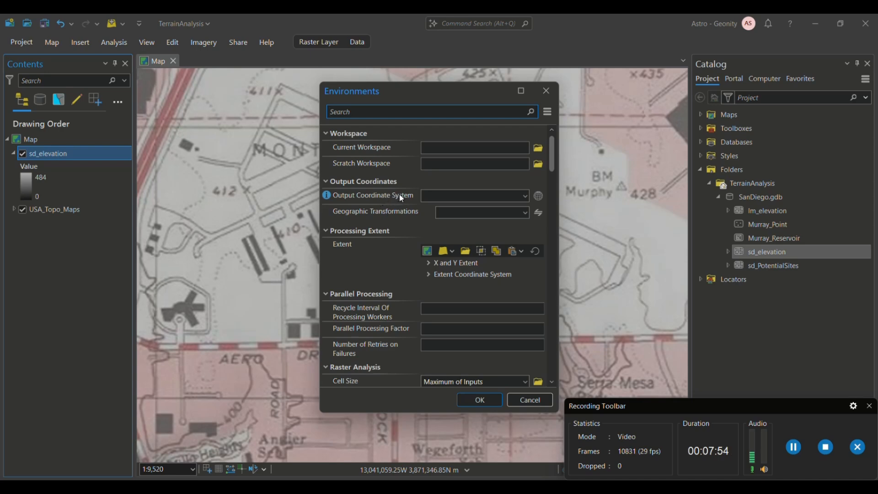
pyautogui.click(525, 196)
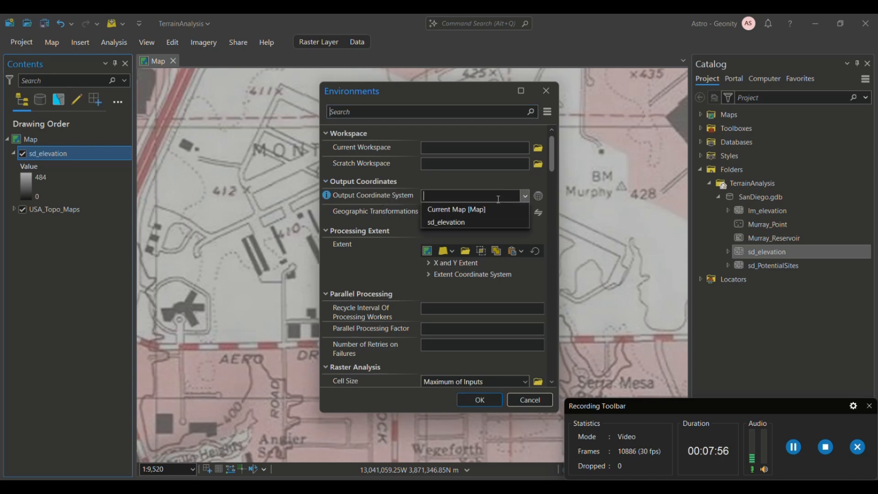
pyautogui.click(451, 224)
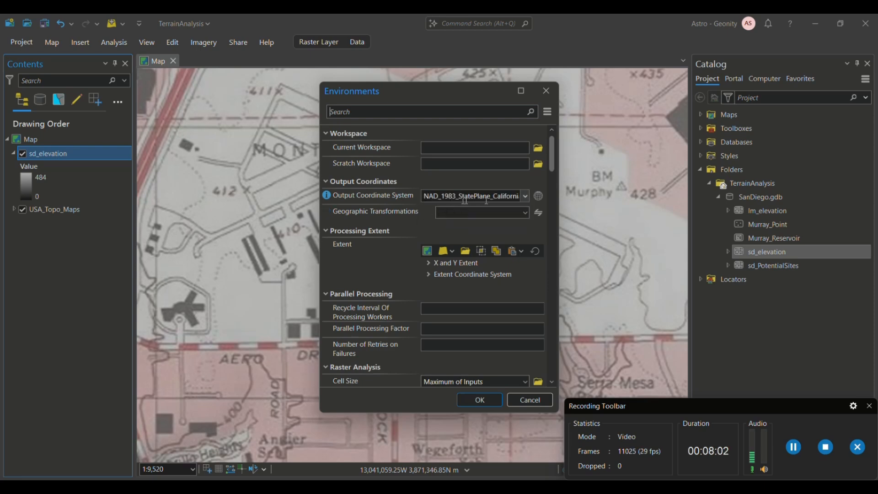
pyautogui.click(526, 197)
pyautogui.click(527, 197)
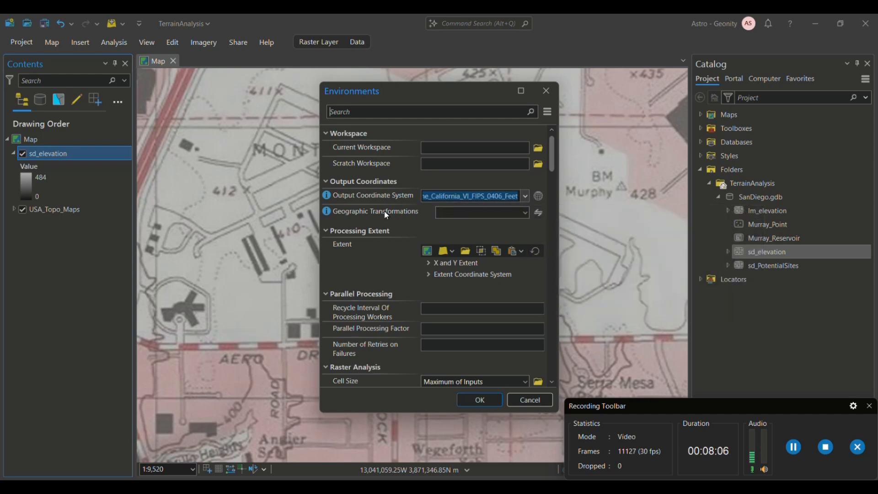
# Set the processing extent in the environments to the extent of the sd_elevation layer.
pyautogui.scroll(-10, 388, 224)
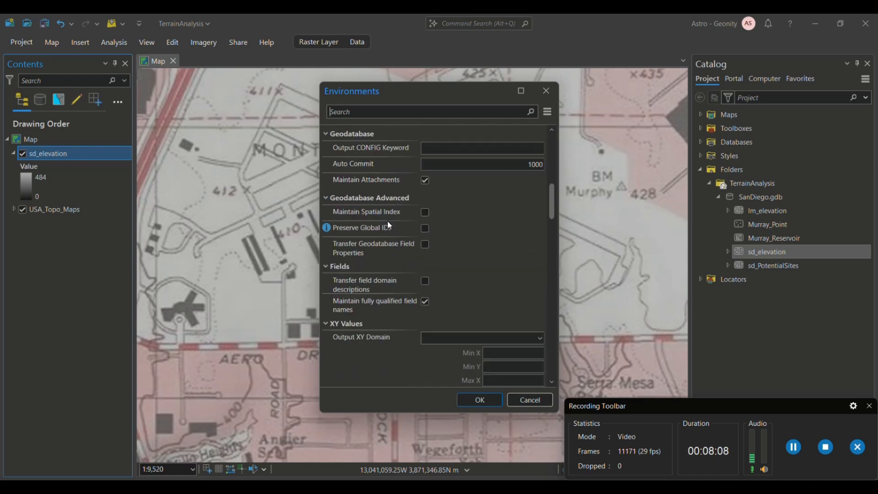
pyautogui.scroll(1, 388, 224)
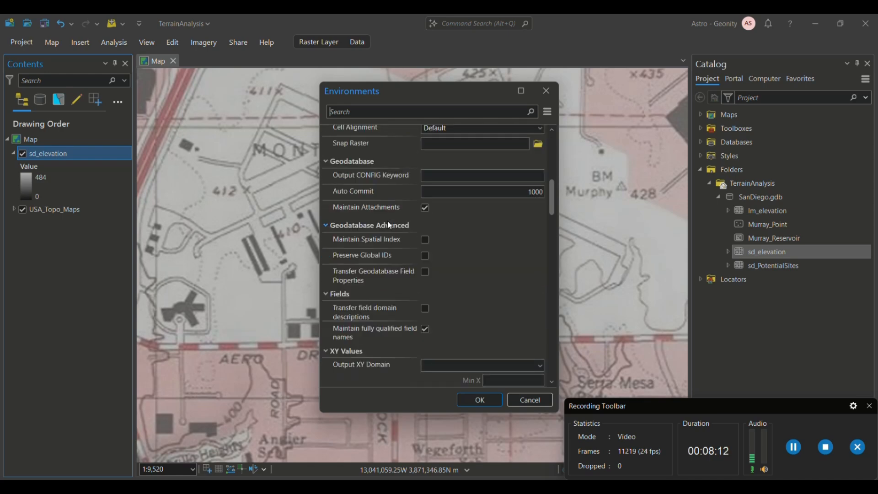
pyautogui.scroll(5, 380, 195)
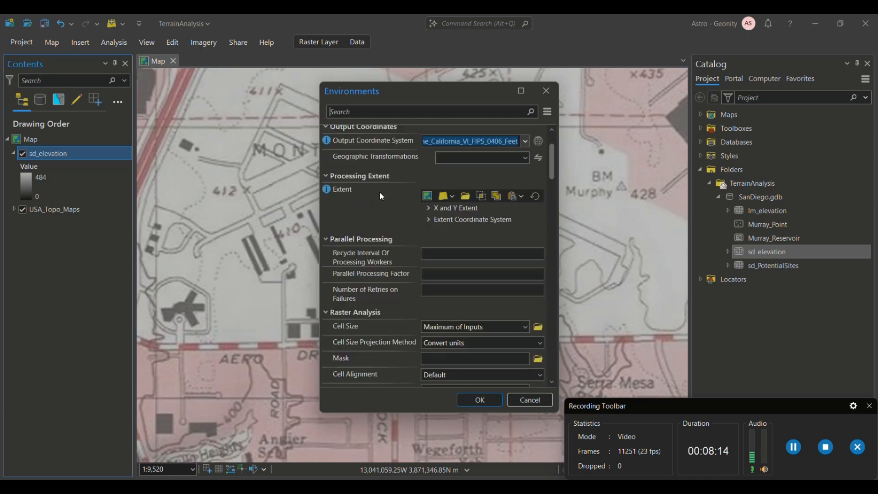
pyautogui.scroll(-1, 381, 196)
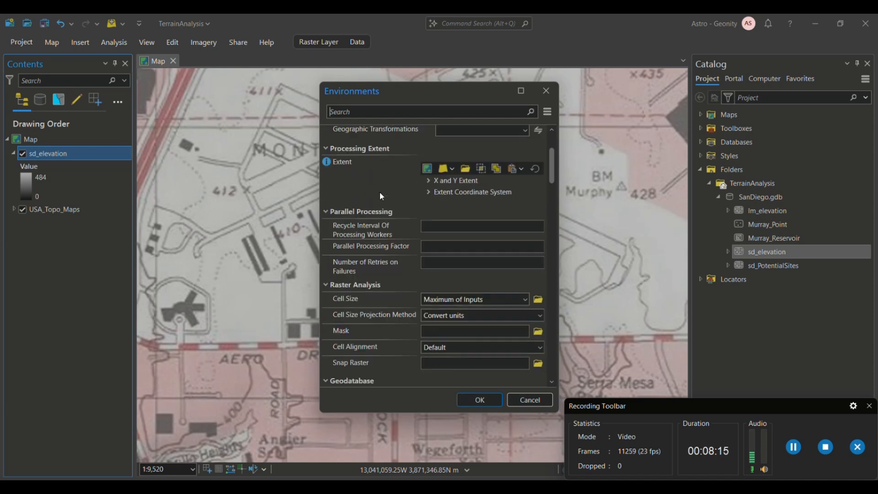
pyautogui.click(454, 172)
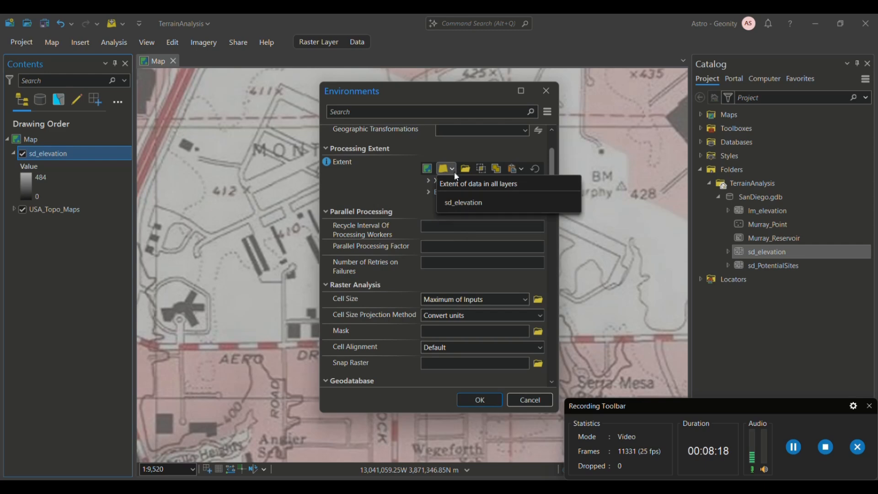
pyautogui.click(463, 205)
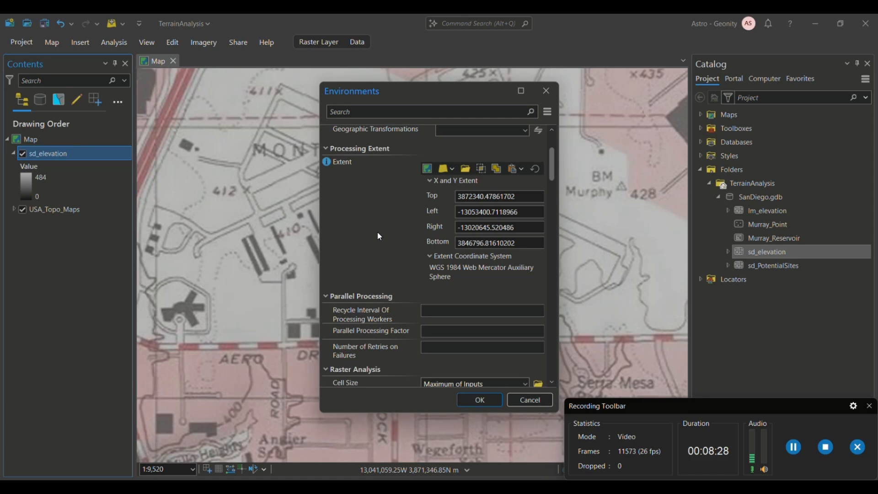
# Set the raster analysis cell size to the same as layer sd_elevation and apply the environment settings.
pyautogui.scroll(-5, 378, 234)
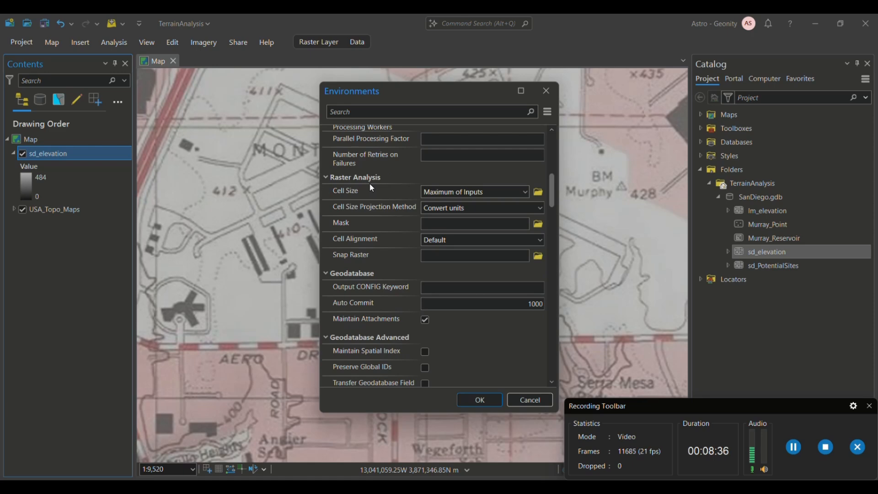
pyautogui.click(524, 193)
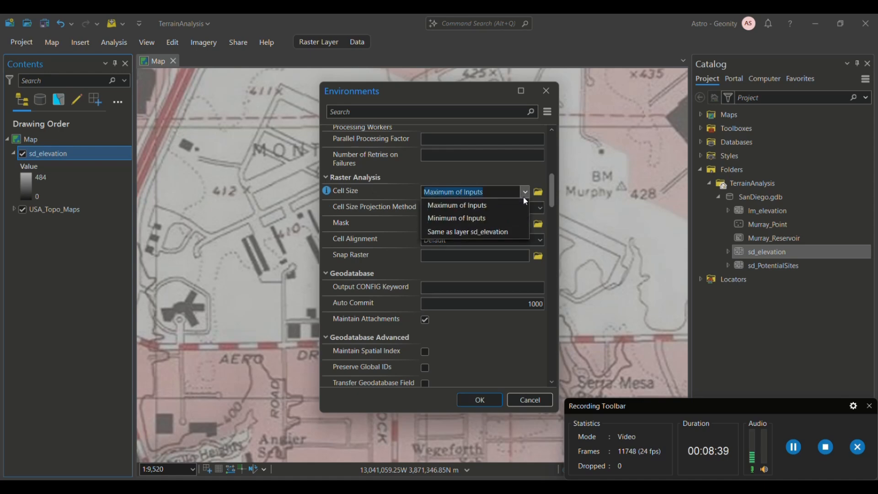
pyautogui.click(475, 235)
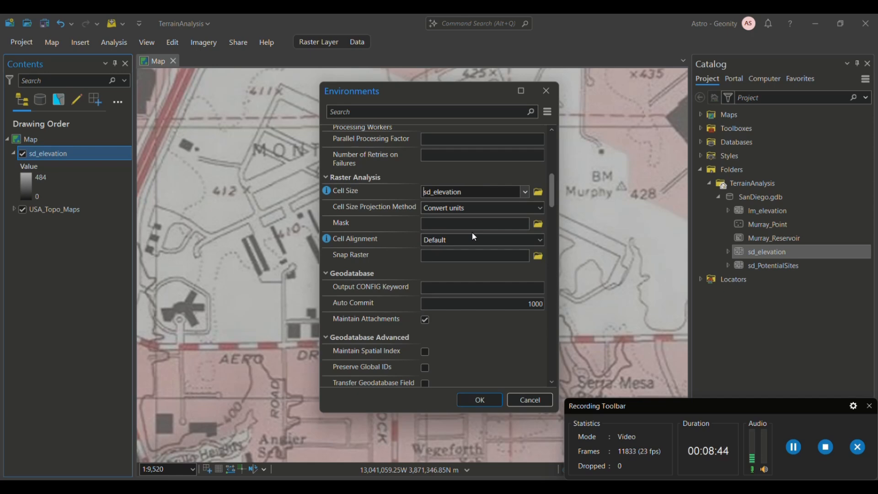
pyautogui.click(483, 399)
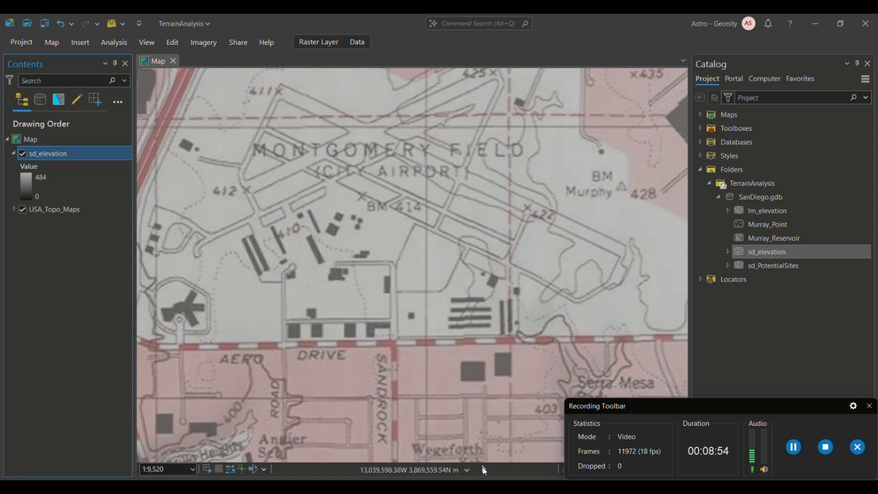
# Switch to the browser and review the vineyard terrain guide through Step 4 on creating a slope surface, returning to ArcGIS Pro.
pyautogui.hotkey('alt', 'Tab')
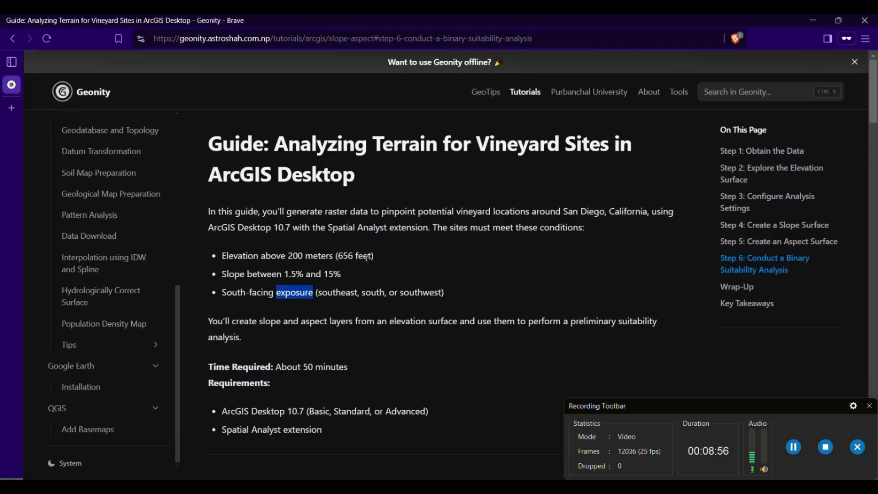
pyautogui.scroll(-5, 326, 368)
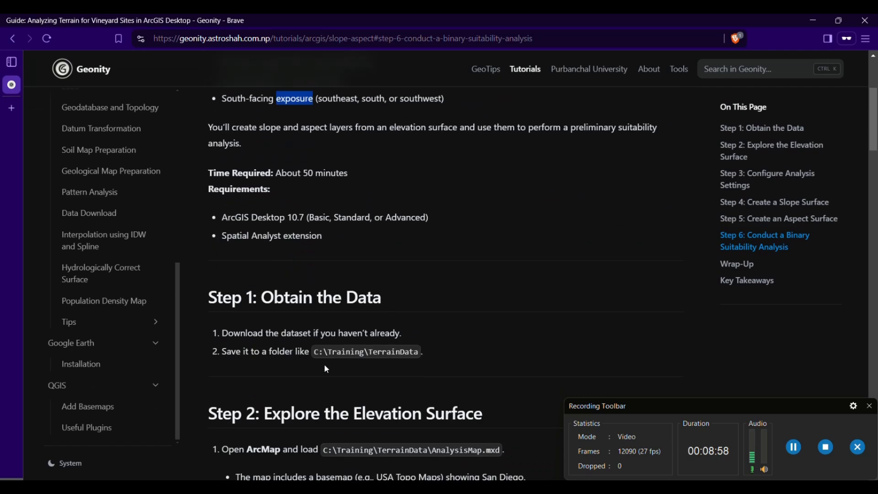
pyautogui.scroll(-8, 326, 369)
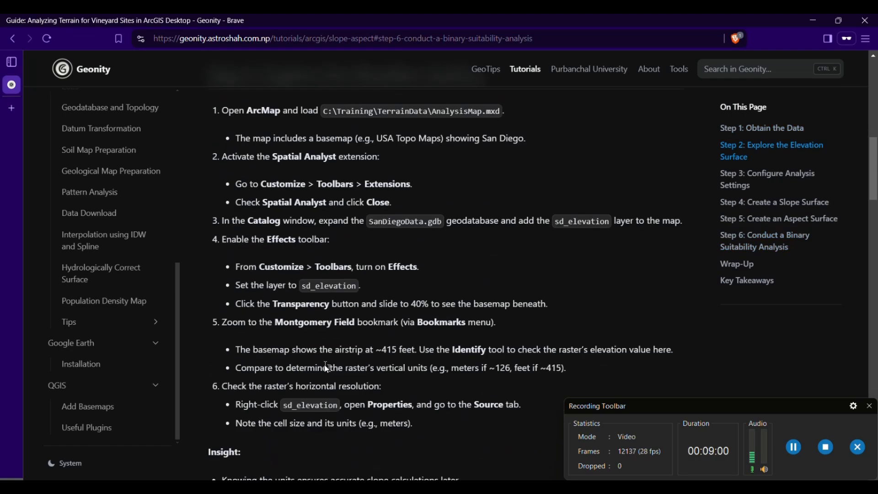
pyautogui.scroll(4, 326, 368)
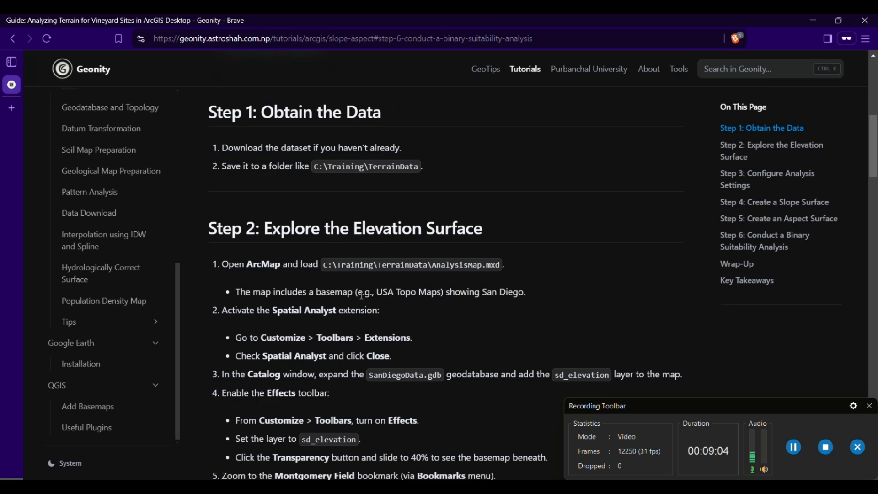
pyautogui.scroll(-13, 361, 295)
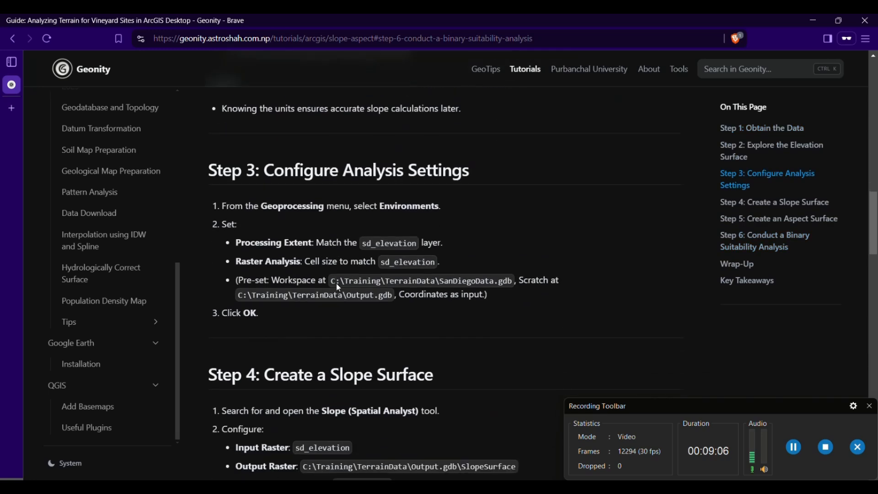
pyautogui.scroll(-3, 352, 384)
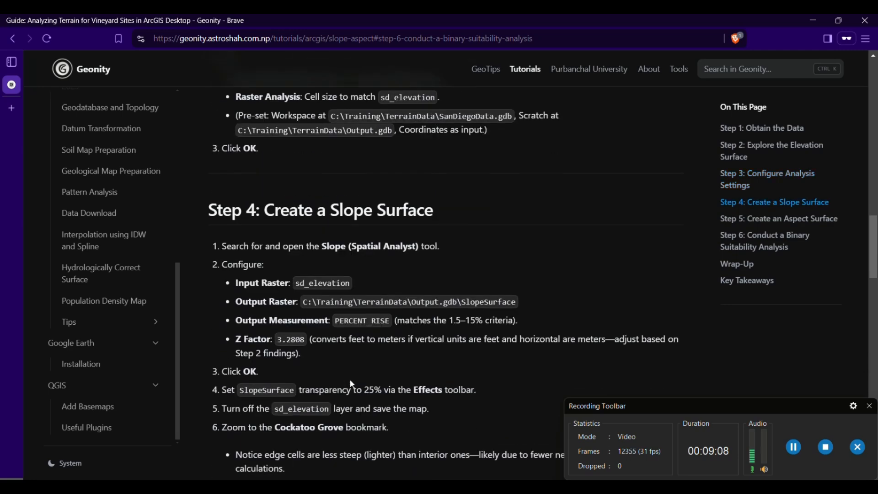
pyautogui.moveTo(266, 211); pyautogui.dragTo(410, 236)
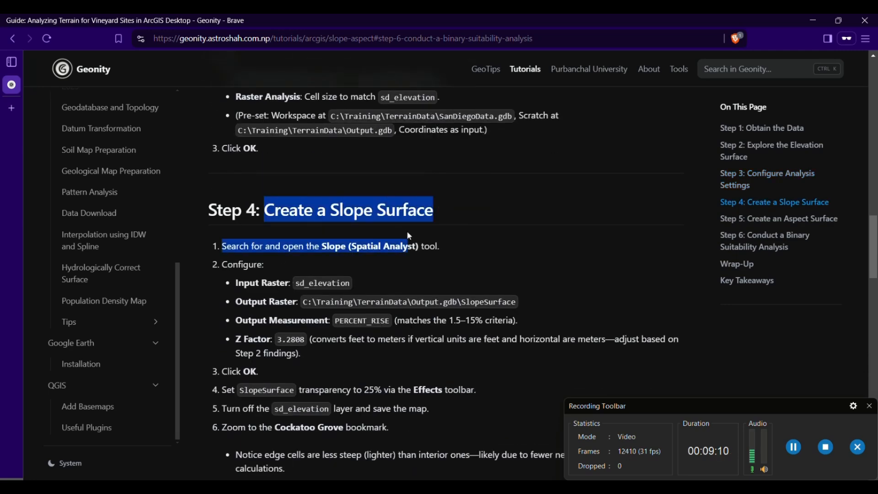
pyautogui.hotkey('alt', 'Tab')
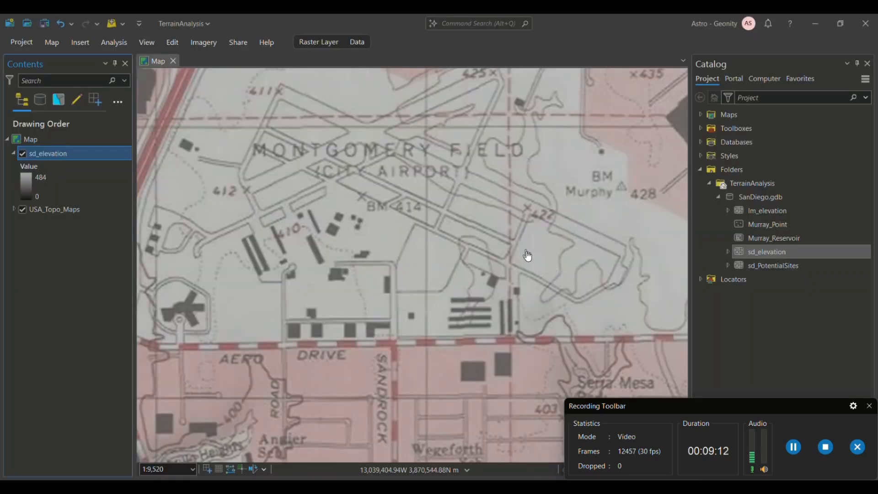
# Search the geoprocessing tools for "slope" and open the Slope tool from Spatial Analyst Tools.
pyautogui.click(869, 406)
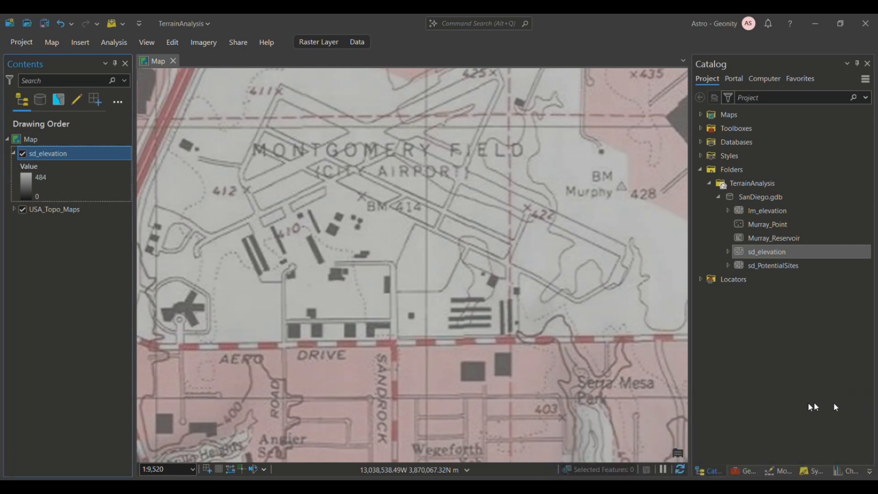
pyautogui.click(738, 472)
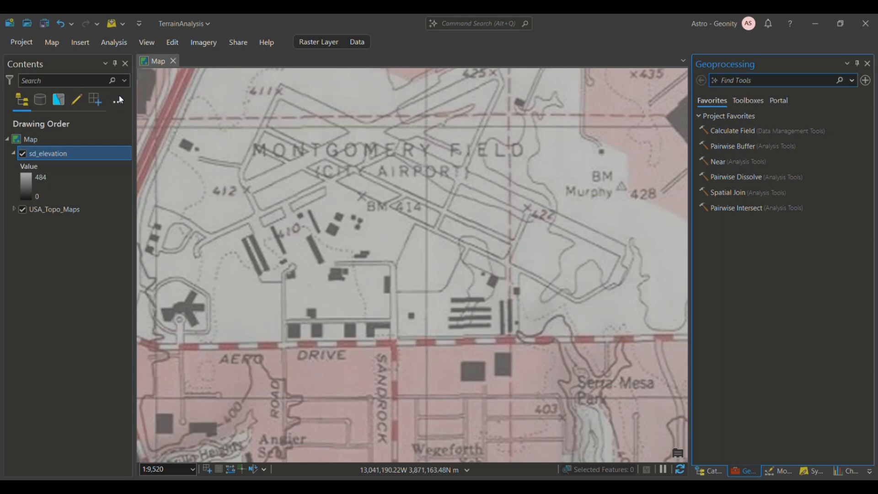
pyautogui.click(114, 42)
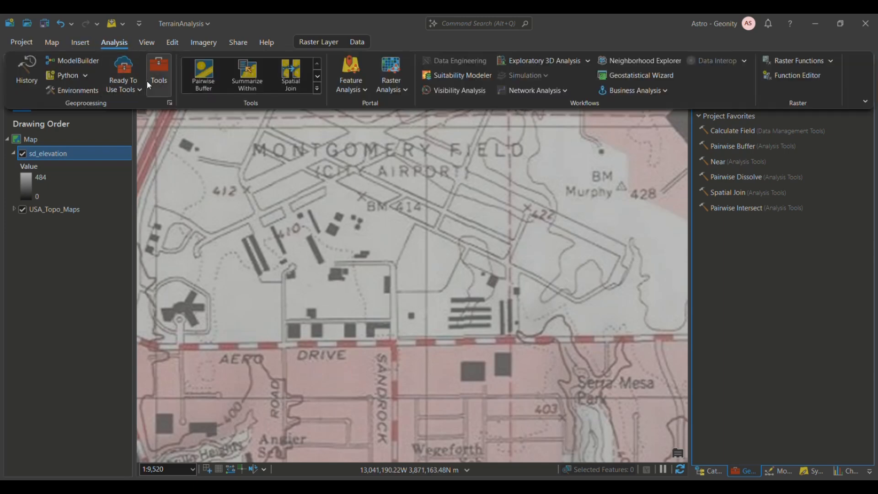
pyautogui.click(803, 292)
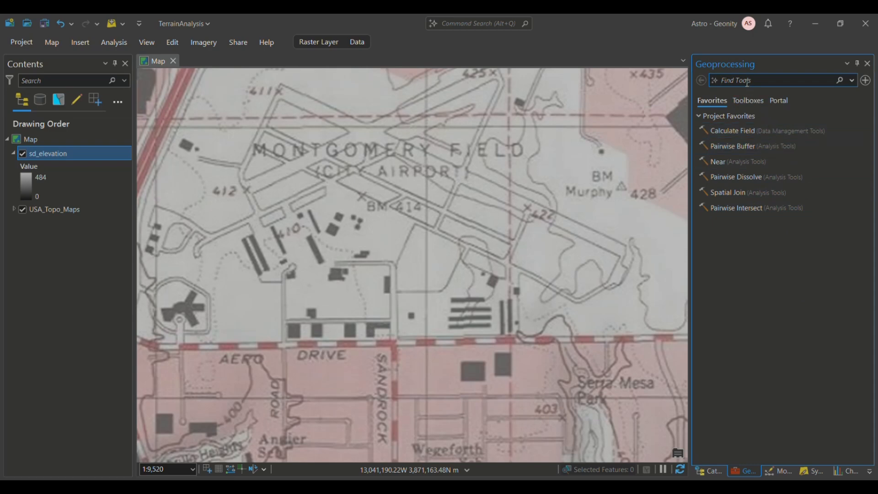
pyautogui.write('slope')
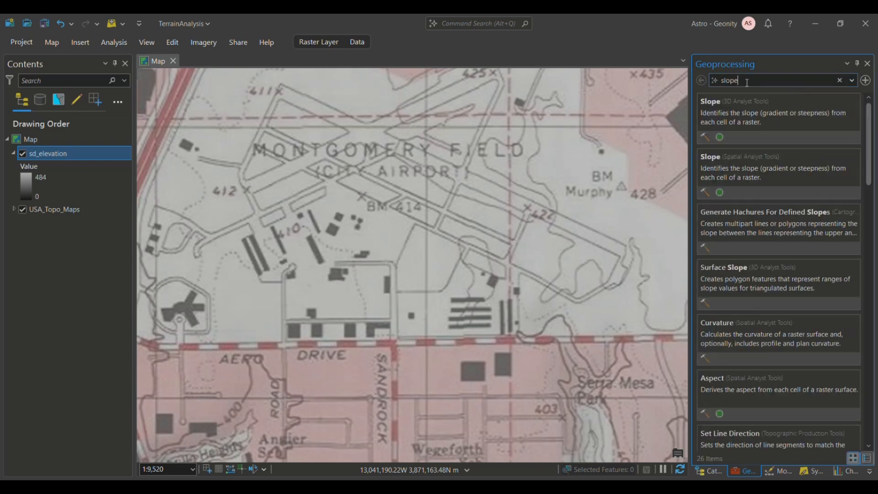
pyautogui.click(715, 158)
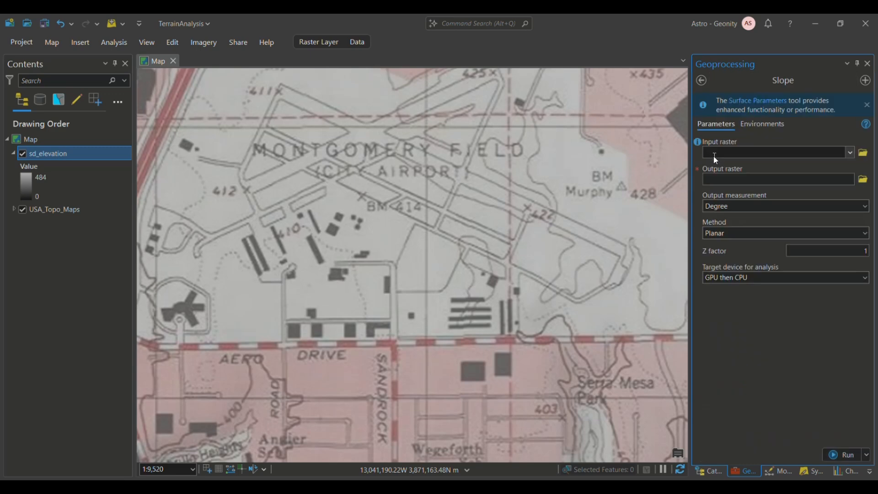
# Set the Slope tool's input raster to sd_elevation and name the output raster sd_slope in SanDiego.gdb.
pyautogui.click(851, 153)
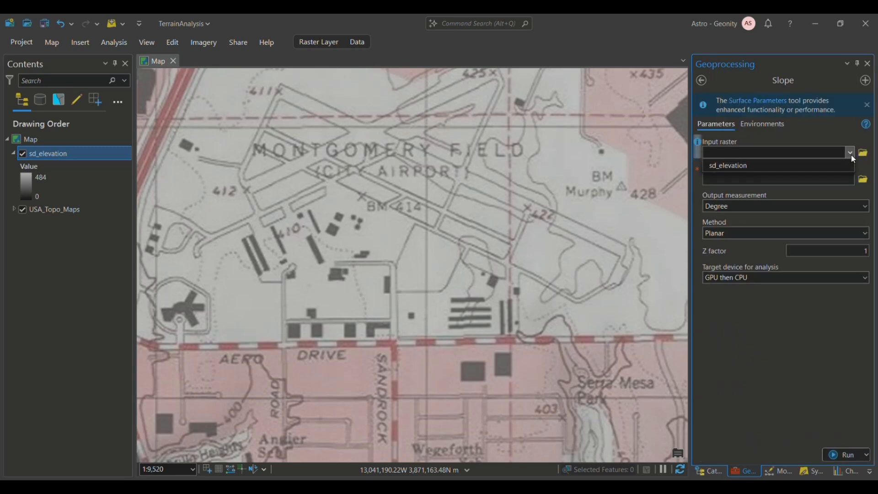
pyautogui.click(790, 170)
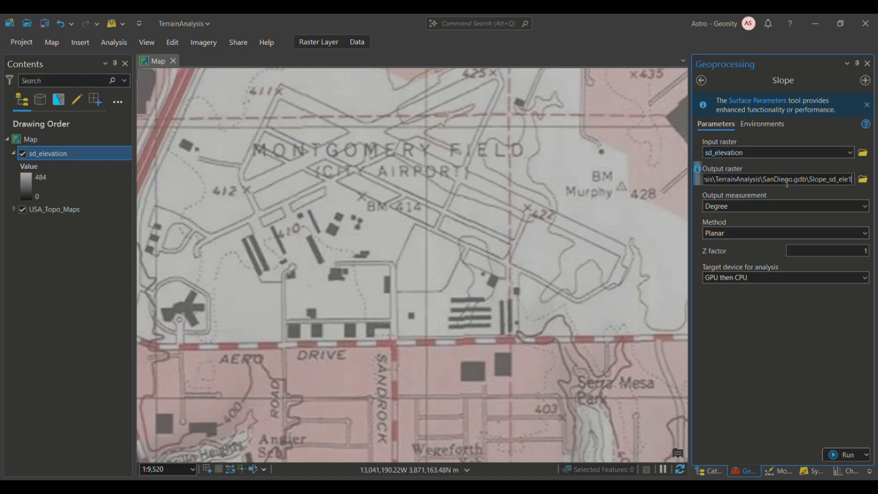
pyautogui.press('BackSpace')
pyautogui.press('BackSpace')
pyautogui.press('BackSpace')
pyautogui.press('BackSpace')
pyautogui.press('BackSpace')
pyautogui.press('BackSpace')
pyautogui.press('BackSpace')
pyautogui.press('BackSpace')
pyautogui.press('BackSpace')
pyautogui.press('BackSpace')
pyautogui.press('BackSpace')
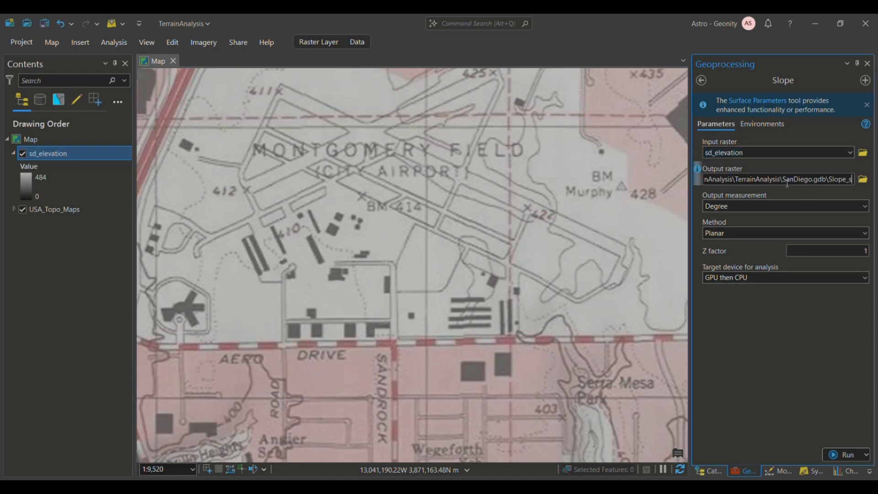
pyautogui.press('BackSpace')
pyautogui.press('BackSpace')
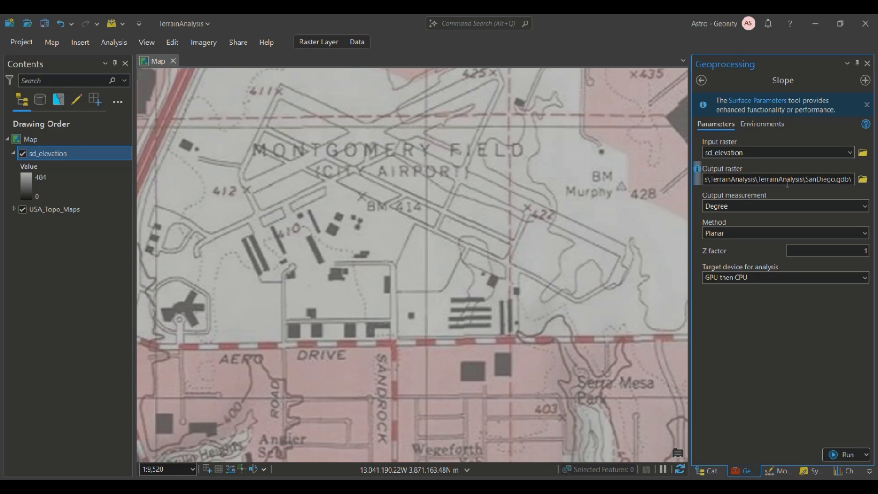
pyautogui.write('sd_slo')
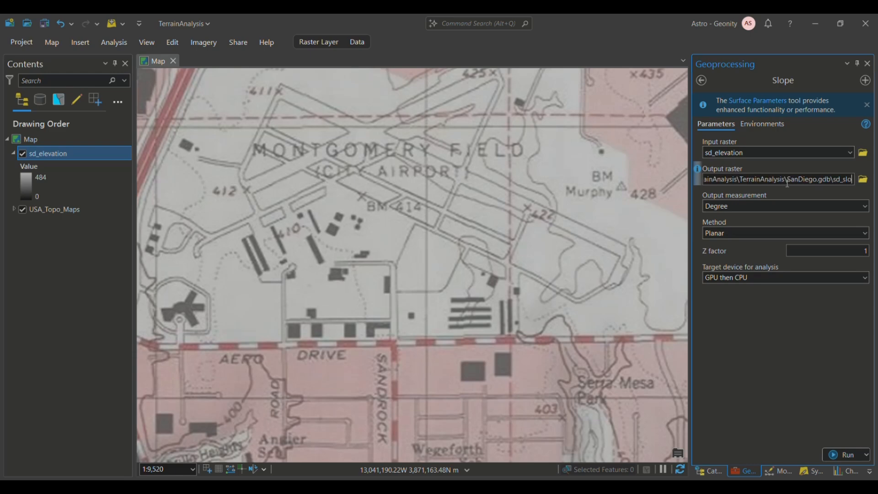
pyautogui.write('pe')
pyautogui.click(807, 324)
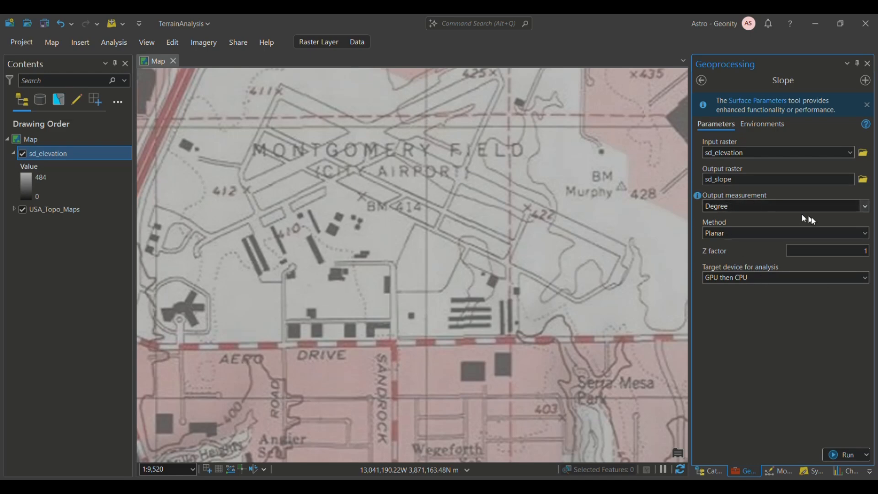
# Check the slope criterion in the browser guide, return to ArcGIS Pro and set the Slope output measurement to Percent rise.
pyautogui.click(866, 207)
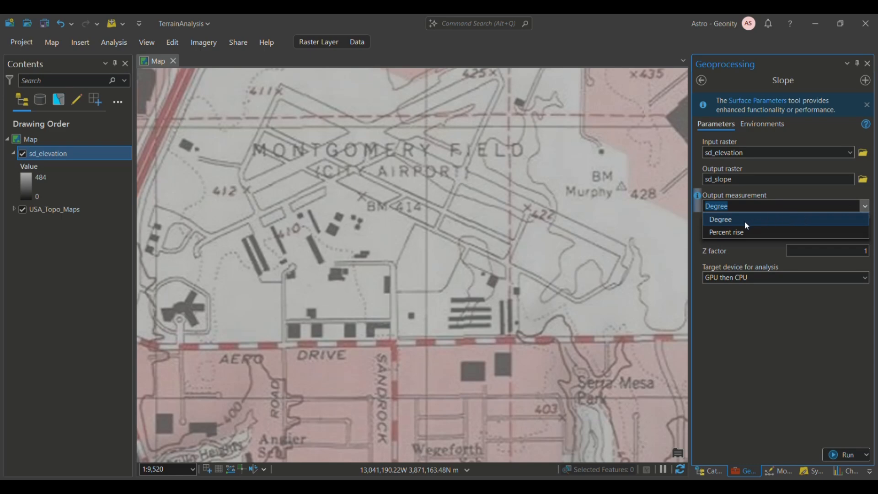
pyautogui.click(739, 269)
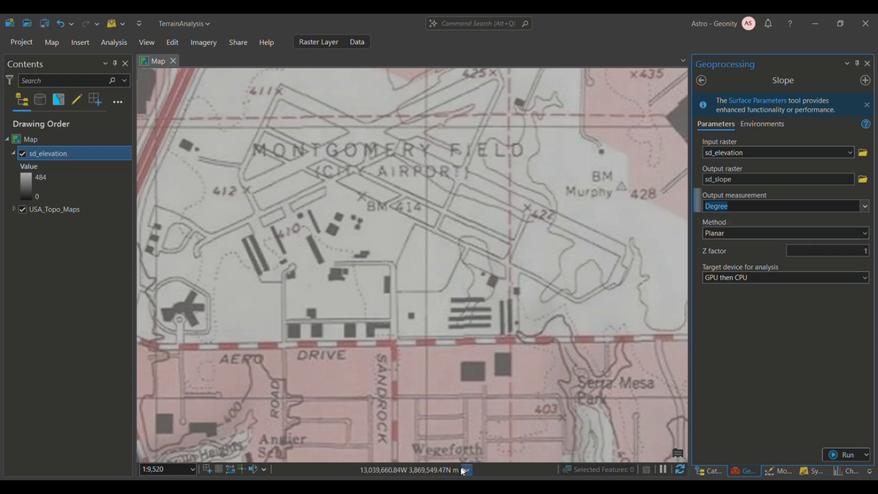
pyautogui.click(451, 487)
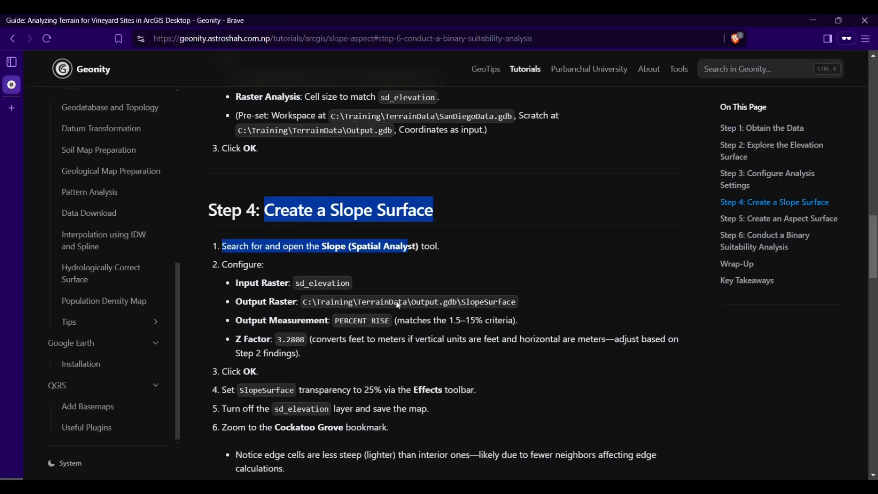
pyautogui.scroll(20, 396, 301)
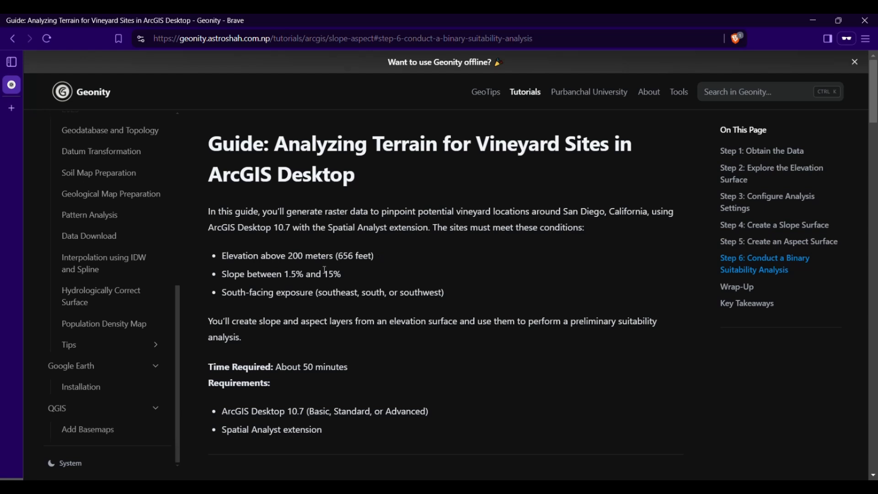
pyautogui.moveTo(285, 274); pyautogui.dragTo(354, 280)
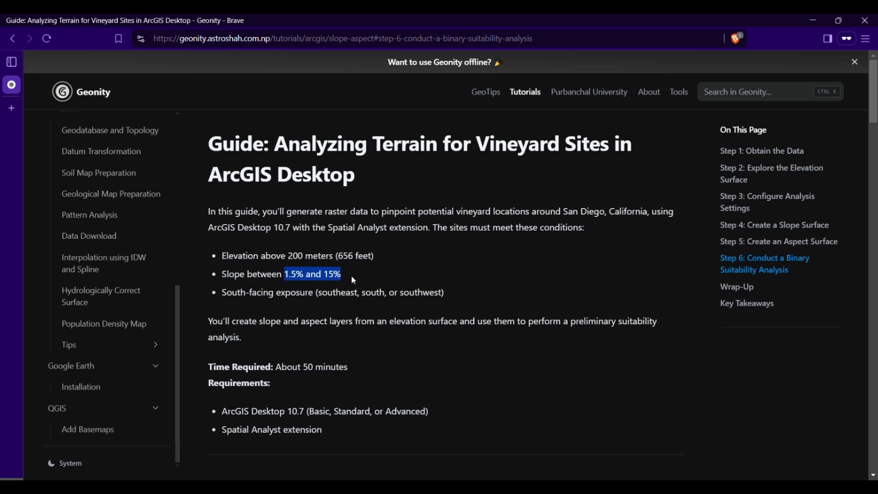
pyautogui.click(354, 280)
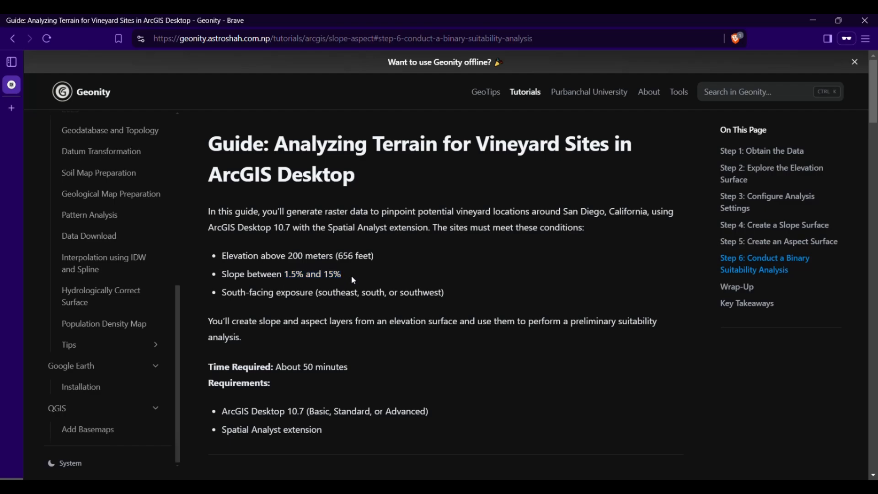
pyautogui.hotkey('alt', 'Tab')
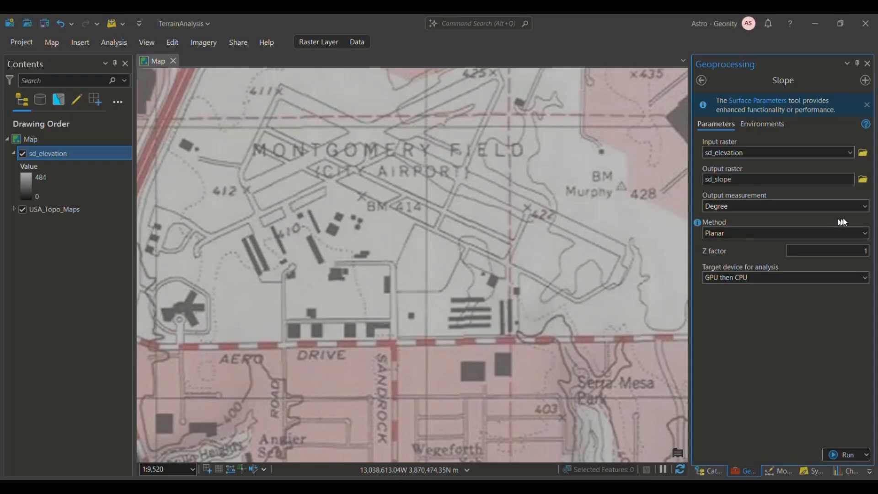
pyautogui.click(859, 210)
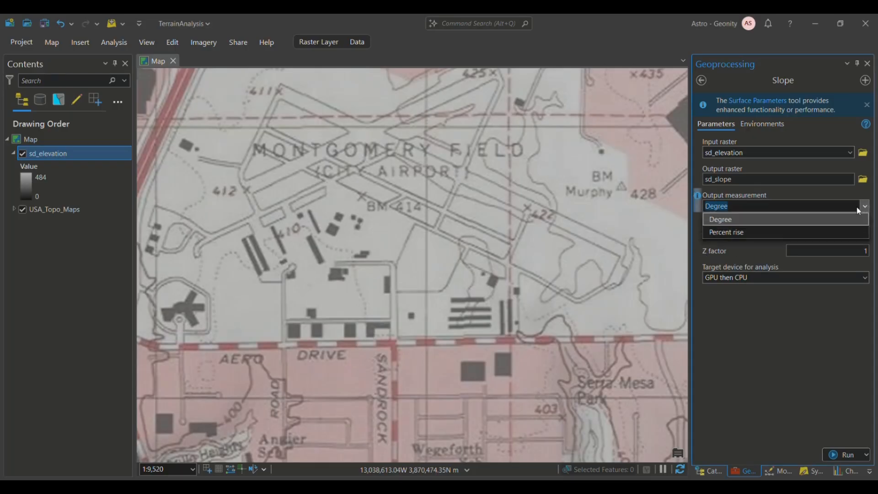
pyautogui.click(754, 232)
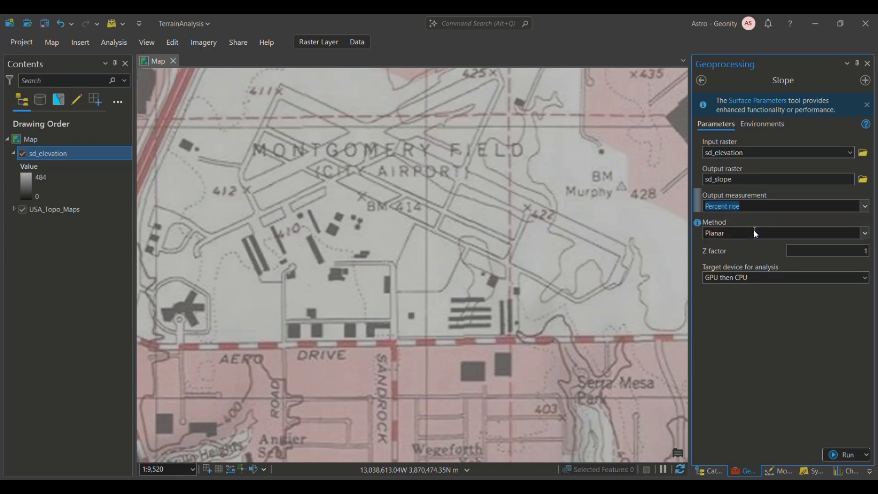
pyautogui.click(756, 302)
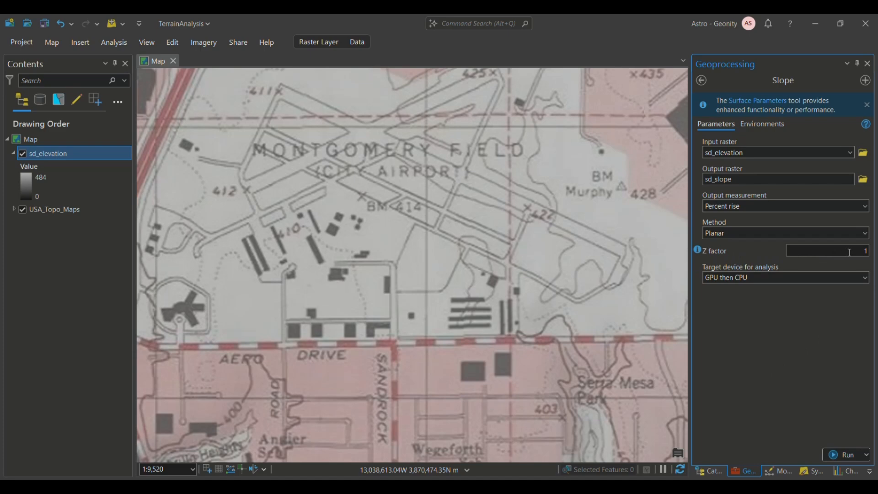
# Consult the help on the Z factor parameter, set the Z factor to 3.2808 and run the Slope tool.
pyautogui.moveTo(836, 250); pyautogui.dragTo(875, 251)
pyautogui.click(698, 250)
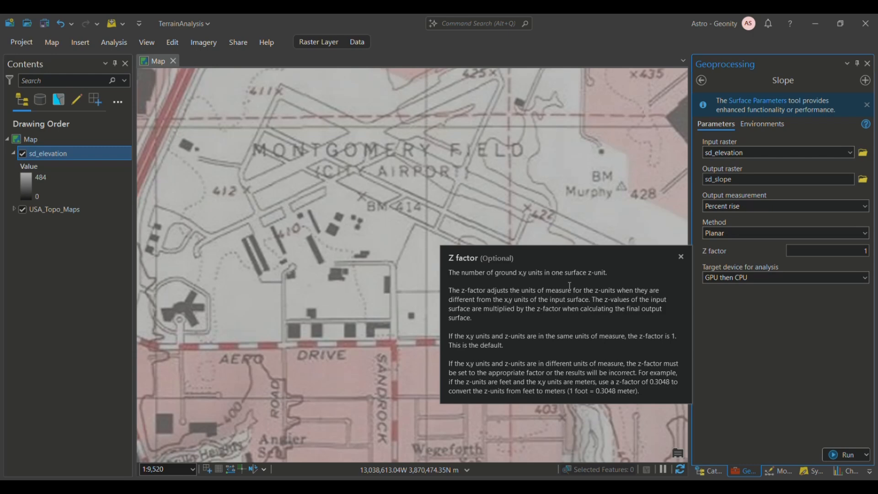
pyautogui.tripleClick(467, 337)
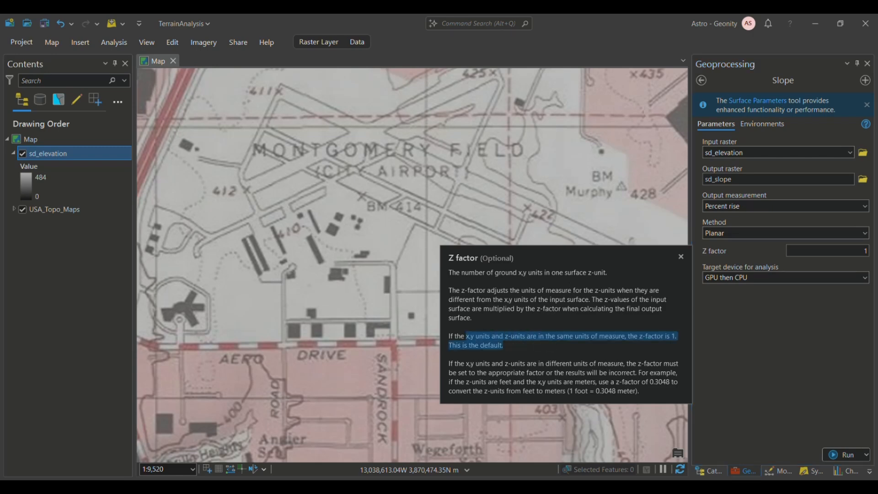
pyautogui.click(554, 347)
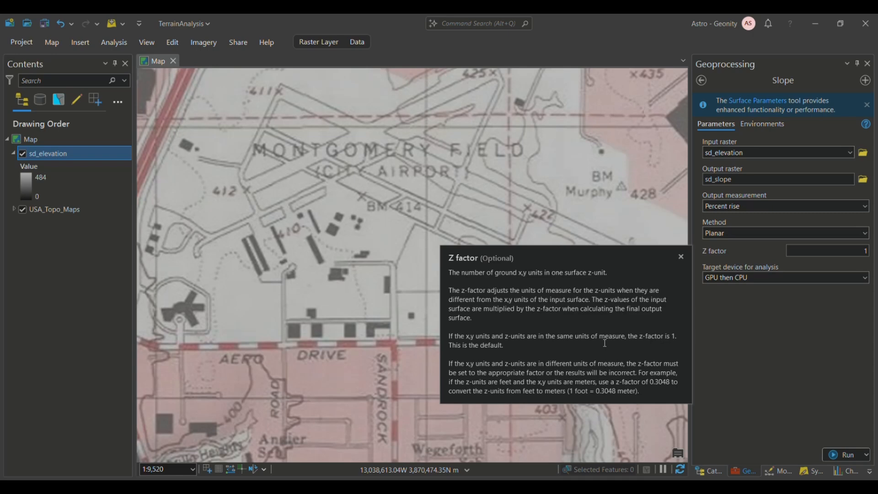
pyautogui.click(681, 257)
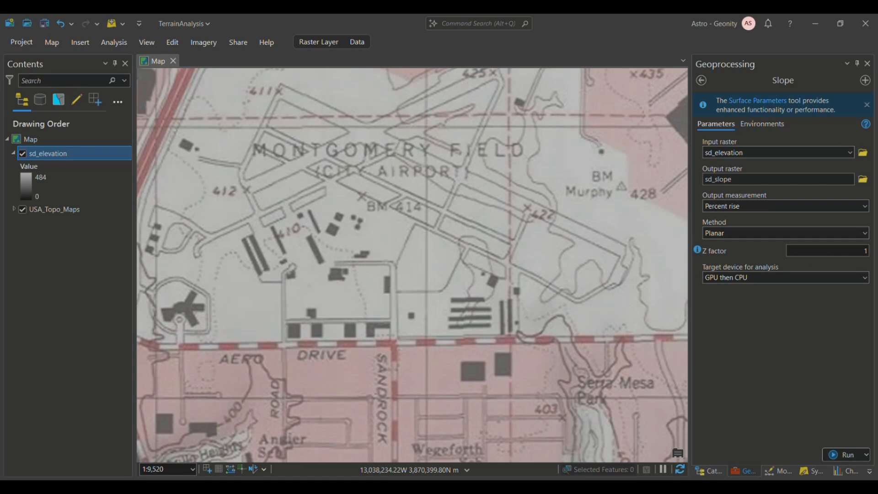
pyautogui.click(862, 250)
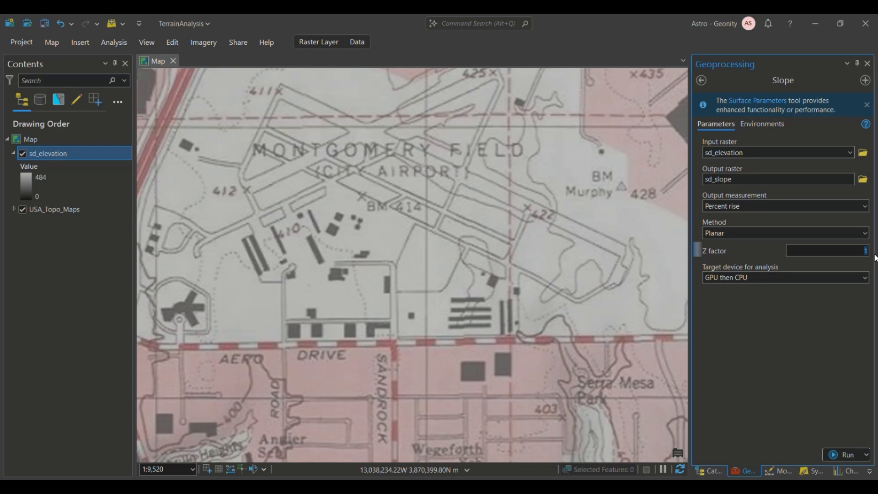
pyautogui.write('3.2808')
pyautogui.click(805, 307)
pyautogui.click(831, 455)
pyautogui.moveTo(828, 458)
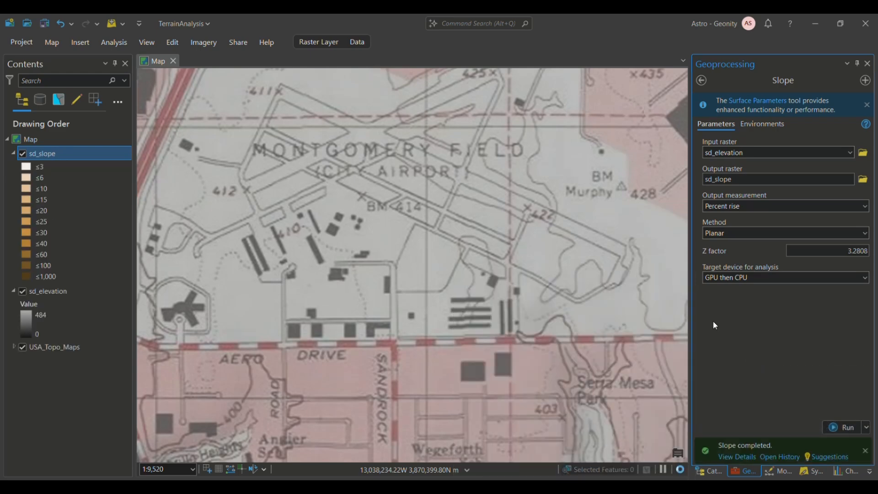
# Change the sd_slope layer's primary symbology to Stretch.
pyautogui.scroll(-3, 438, 288)
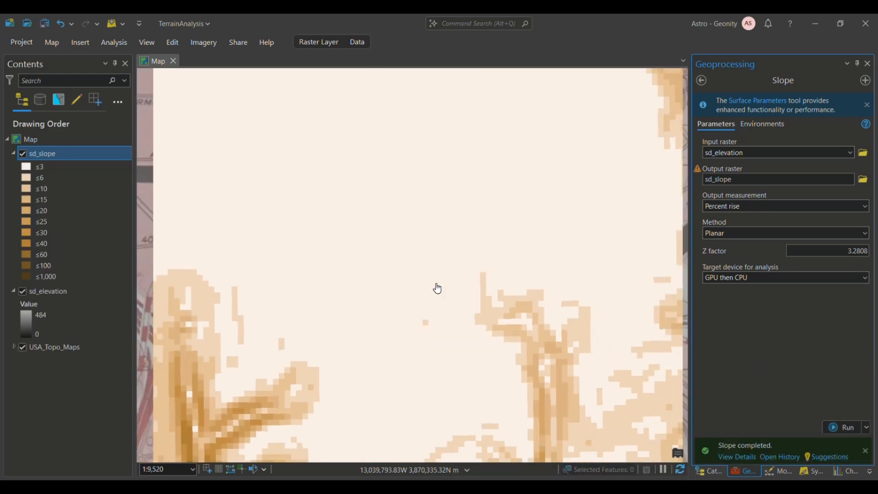
pyautogui.scroll(-8, 437, 288)
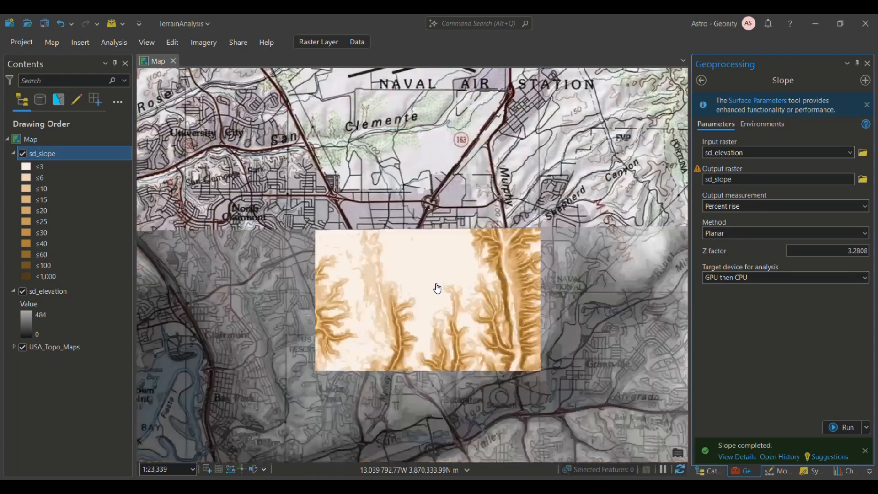
pyautogui.moveTo(430, 333); pyautogui.dragTo(395, 222)
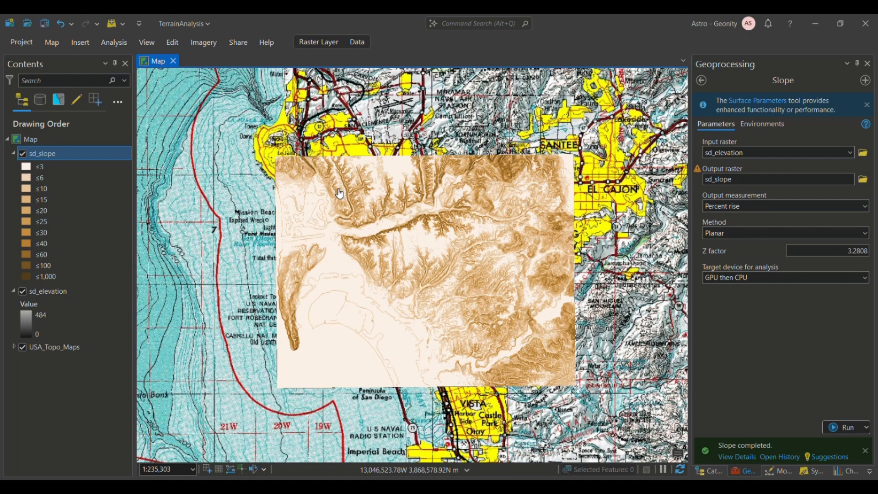
pyautogui.scroll(1, 351, 217)
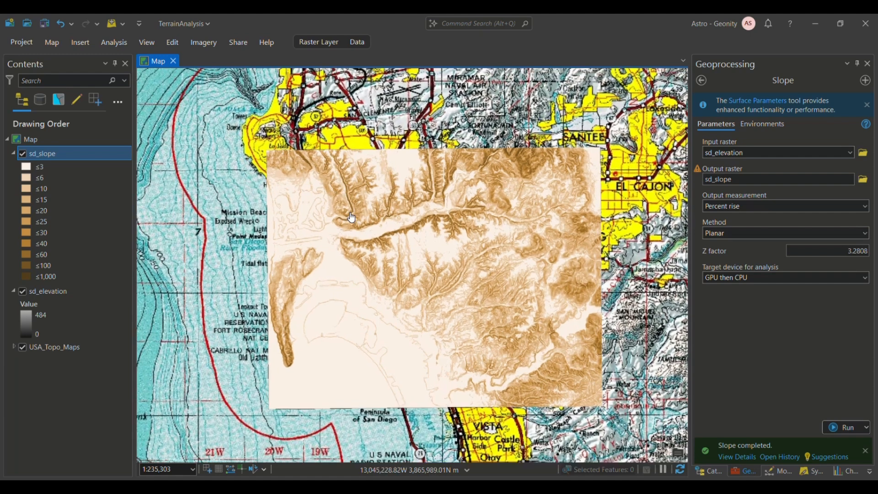
pyautogui.scroll(2, 352, 218)
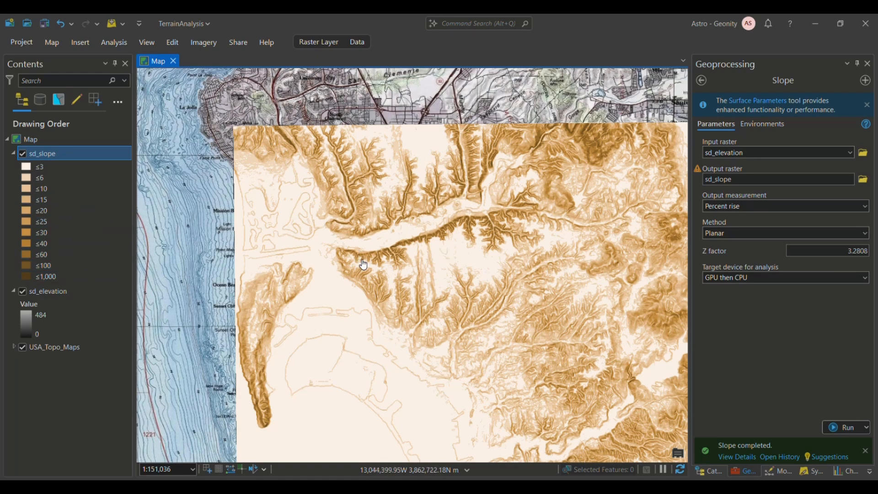
pyautogui.rightClick(51, 154)
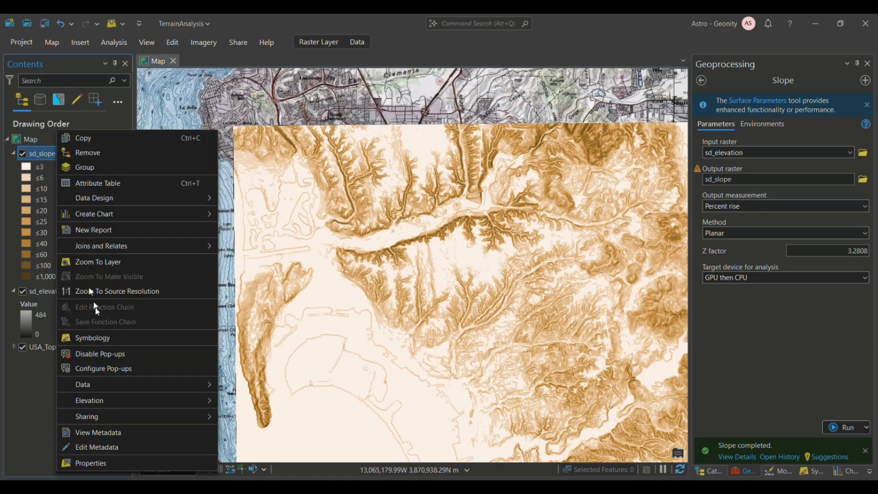
pyautogui.click(105, 338)
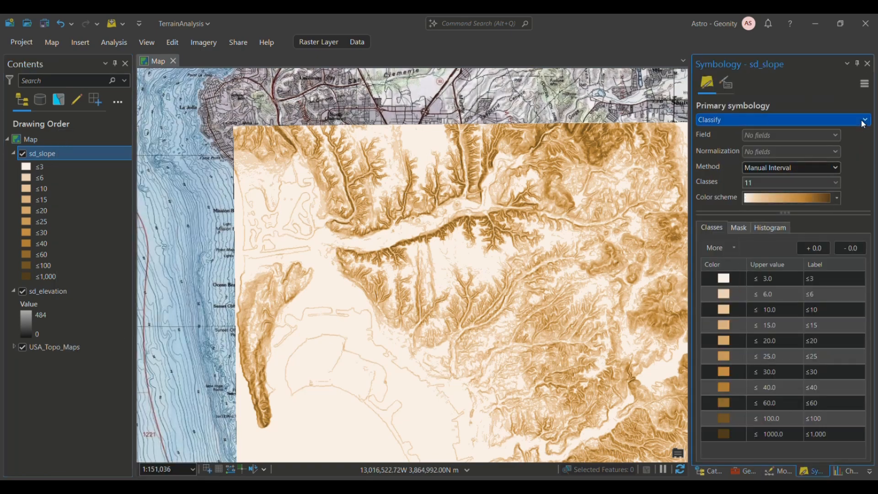
pyautogui.click(839, 120)
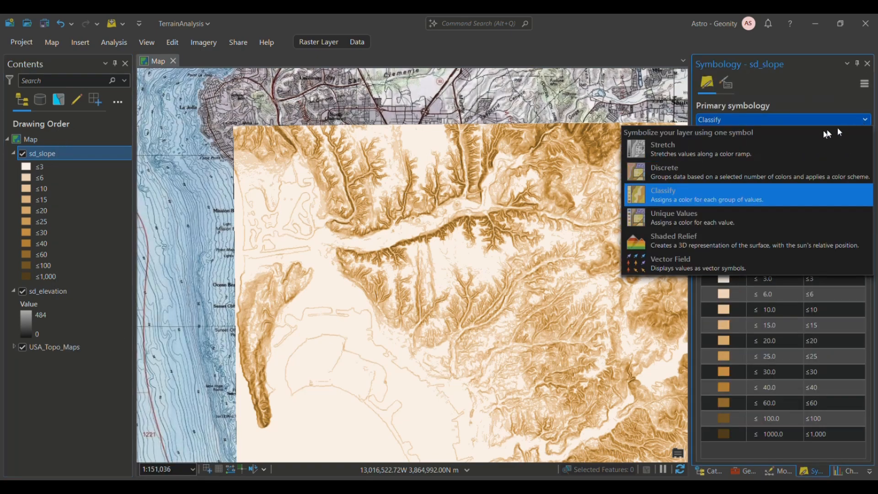
pyautogui.click(686, 149)
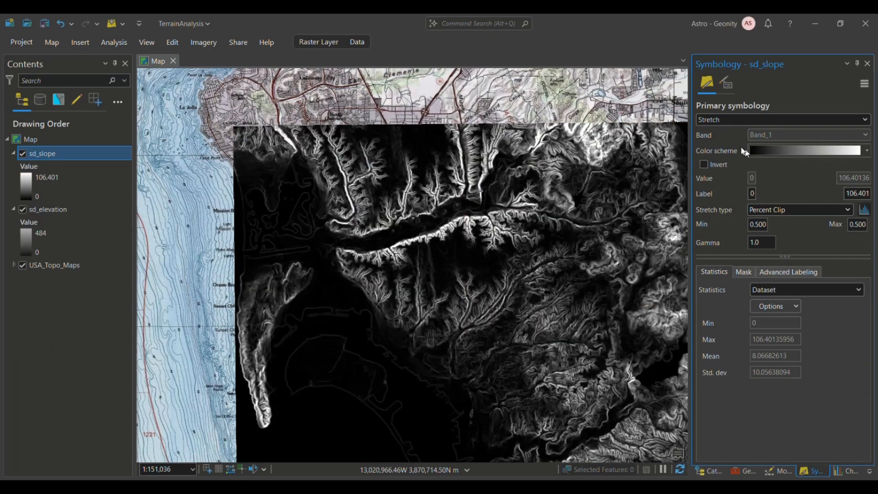
# Apply the green-yellow-red Slope color scheme to the stretched sd_slope layer.
pyautogui.click(867, 151)
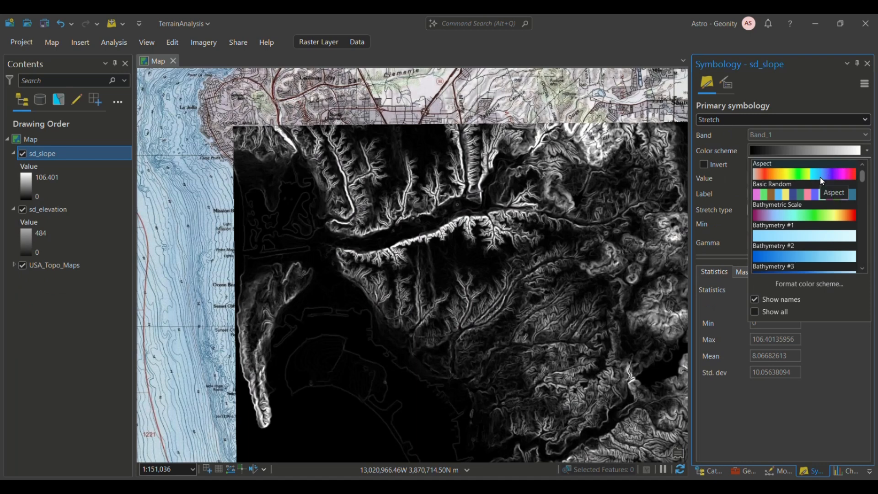
pyautogui.scroll(-10, 795, 191)
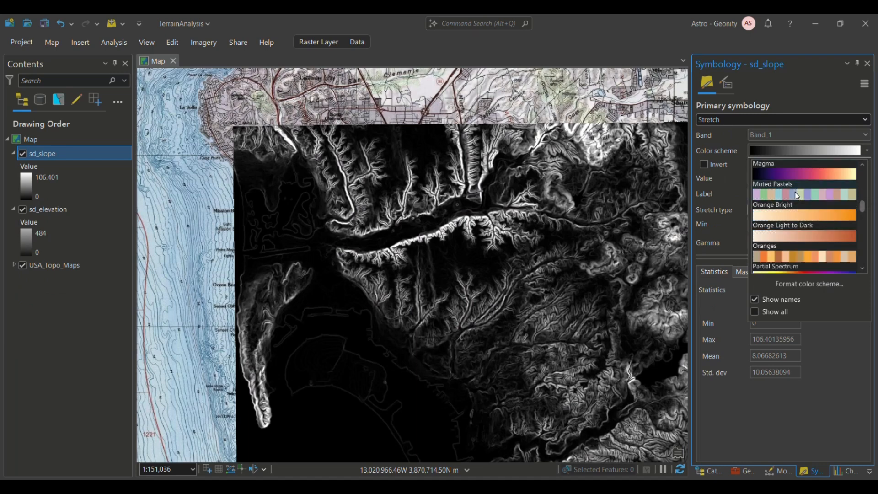
pyautogui.scroll(-3, 795, 191)
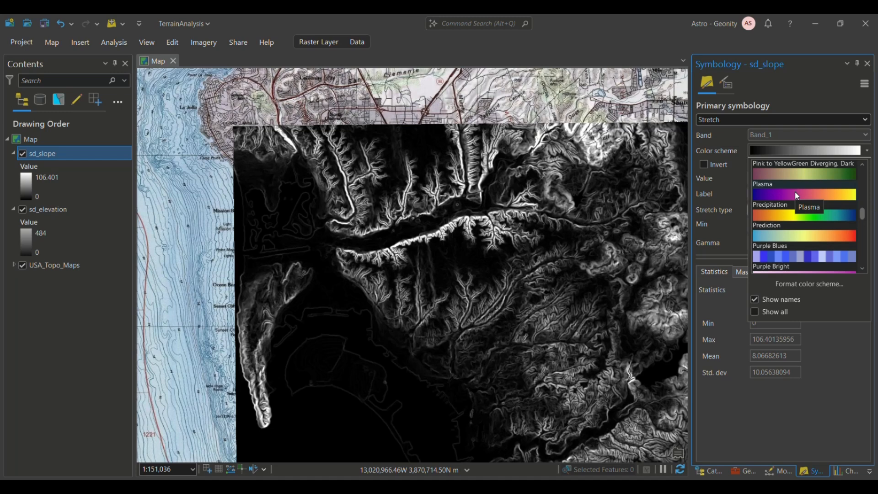
pyautogui.scroll(-4, 796, 194)
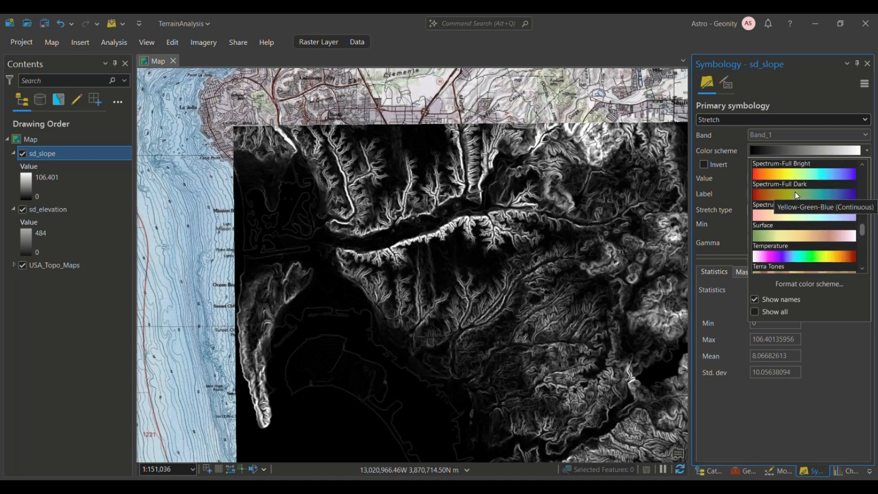
pyautogui.scroll(10, 795, 192)
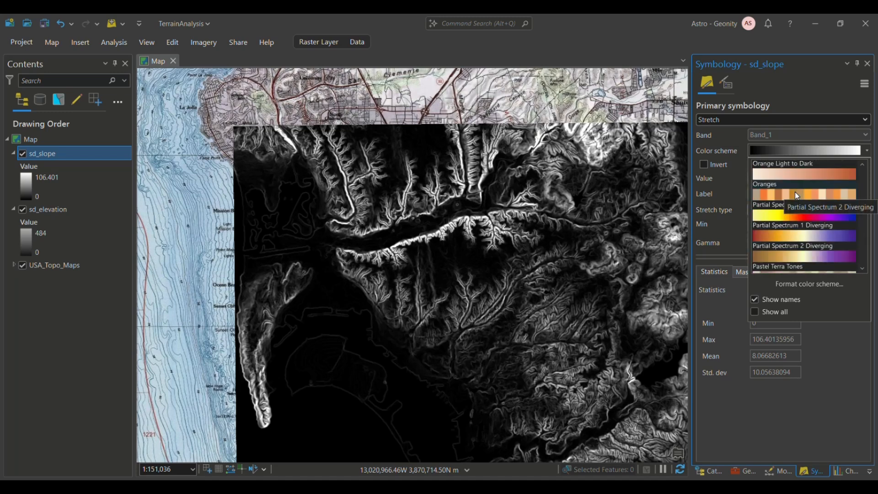
pyautogui.scroll(6, 795, 191)
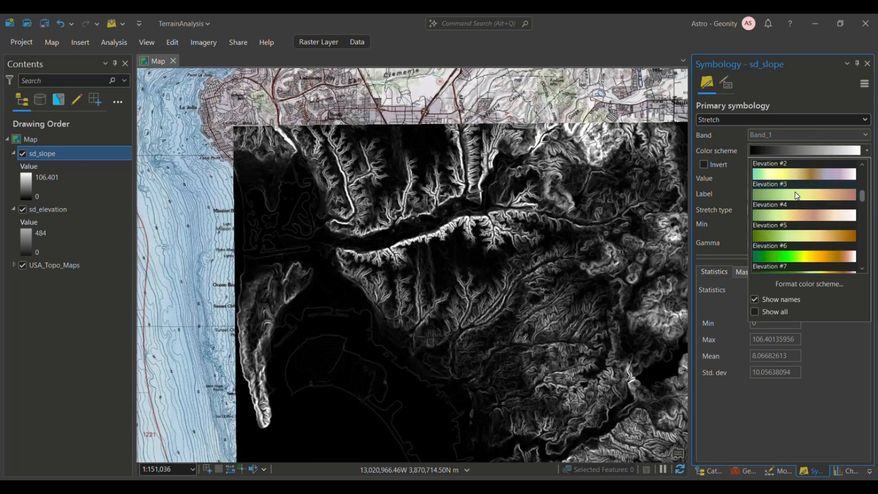
pyautogui.scroll(6, 795, 191)
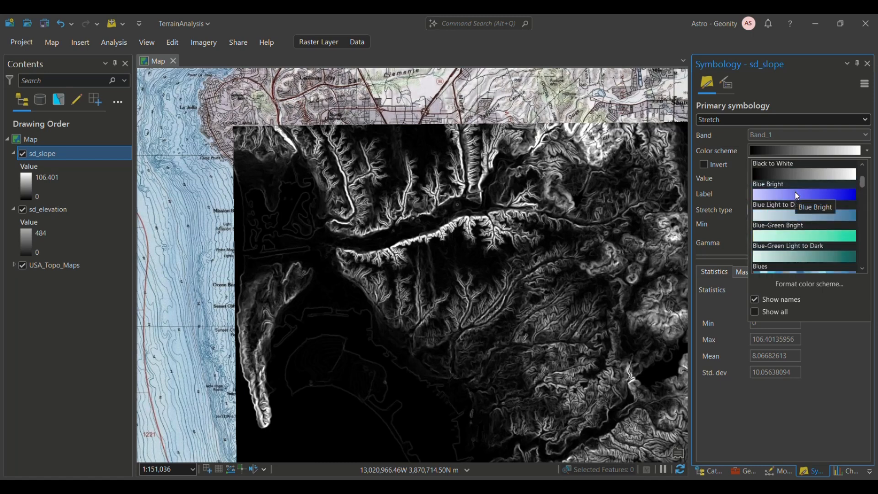
pyautogui.scroll(-13, 795, 191)
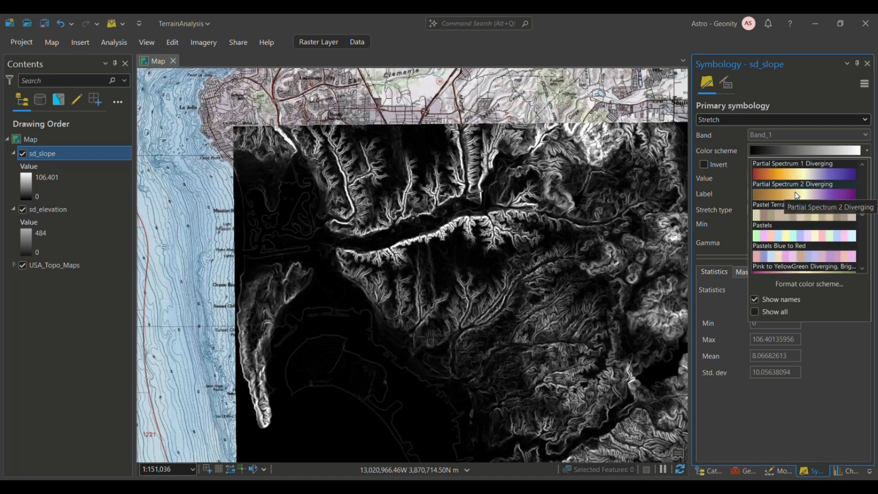
pyautogui.scroll(-10, 795, 191)
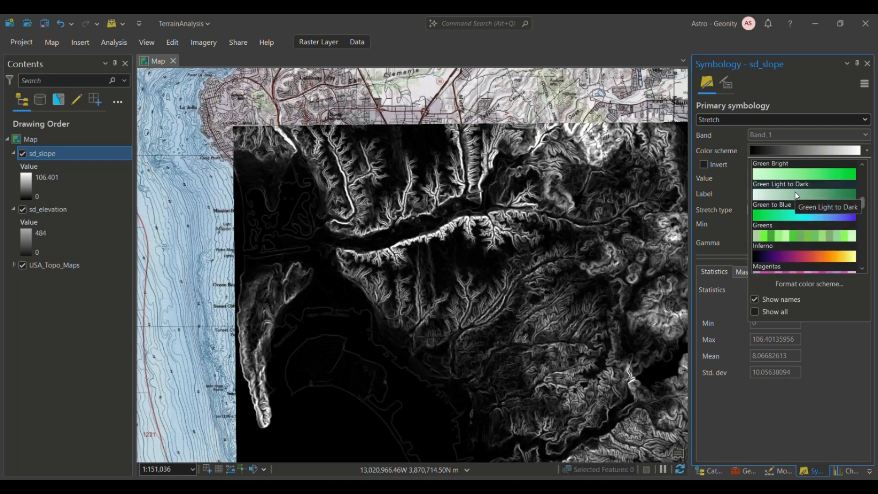
pyautogui.scroll(-10, 795, 191)
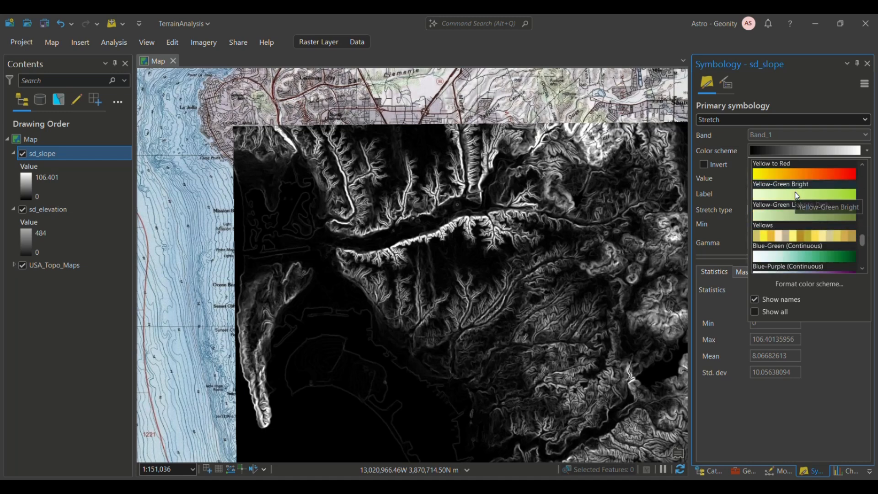
pyautogui.click(863, 165)
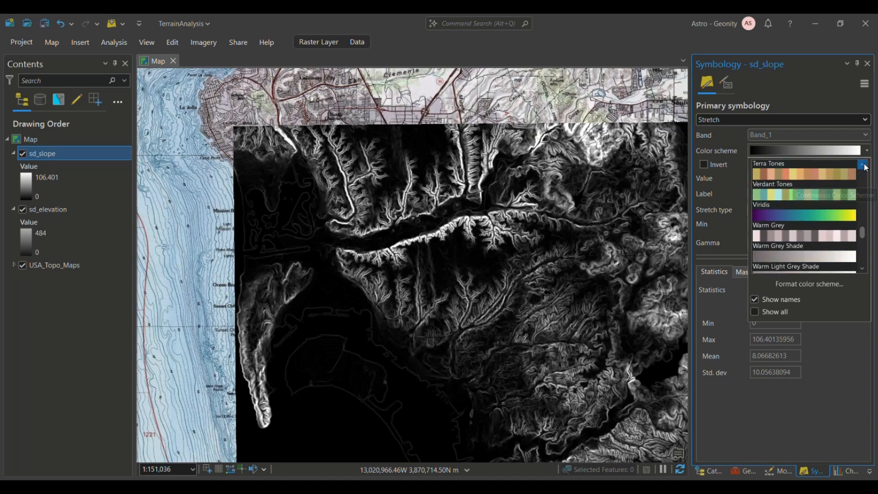
pyautogui.click(864, 164)
pyautogui.click(863, 165)
pyautogui.click(863, 165)
pyautogui.click(863, 164)
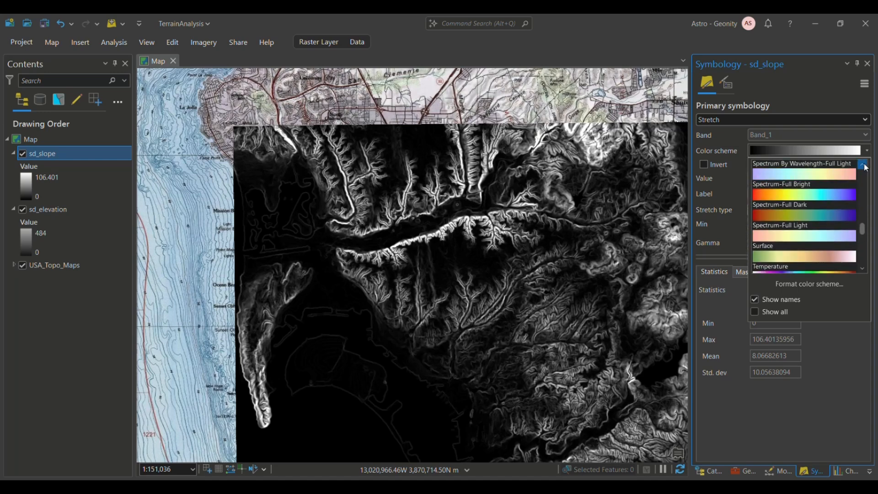
pyautogui.click(863, 164)
pyautogui.click(863, 164)
pyautogui.click(863, 165)
pyautogui.click(863, 165)
pyautogui.click(863, 164)
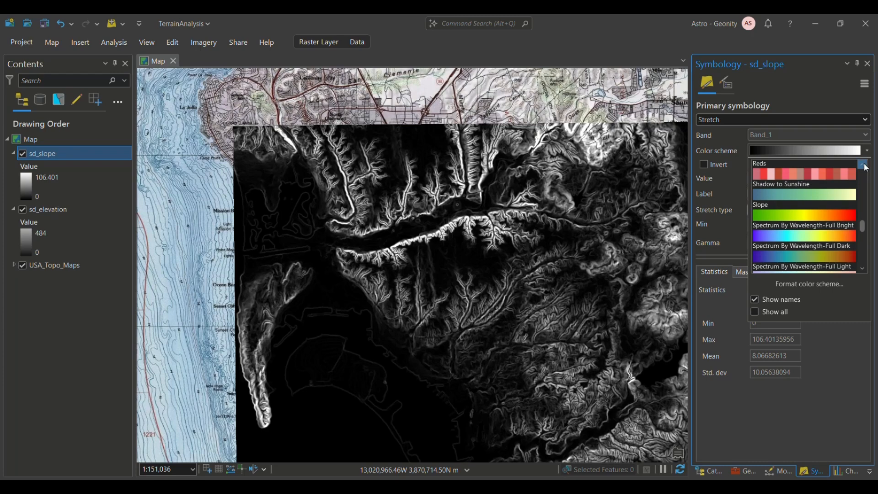
pyautogui.click(863, 165)
pyautogui.click(773, 237)
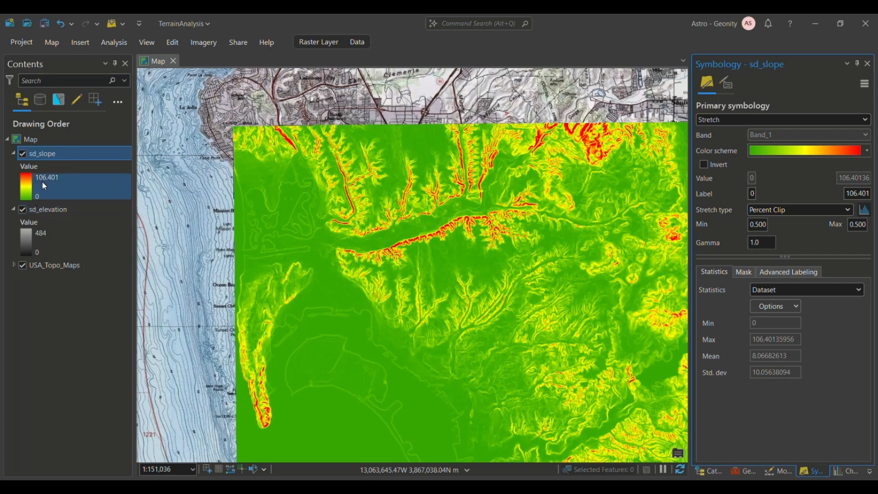
# Switch to the browser guide to review the vineyard slope and exposure criteria, returning to ArcGIS Pro.
pyautogui.hotkey('alt', 'Tab')
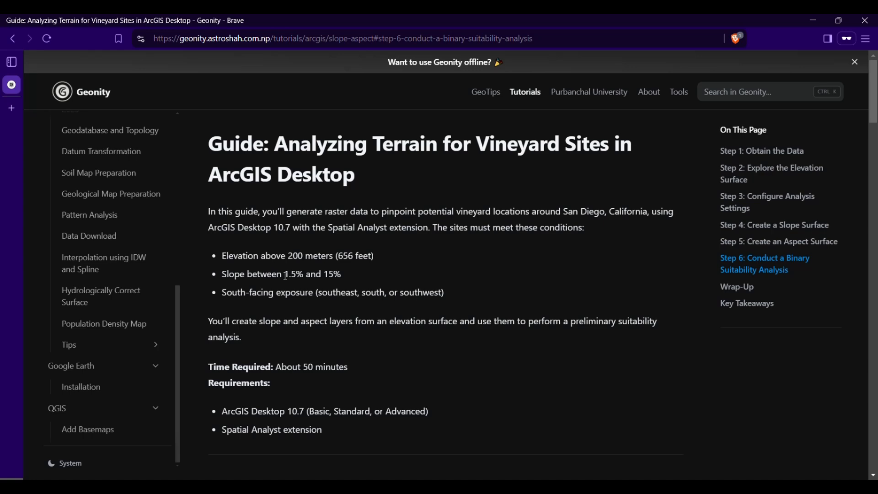
pyautogui.moveTo(285, 275); pyautogui.dragTo(338, 277)
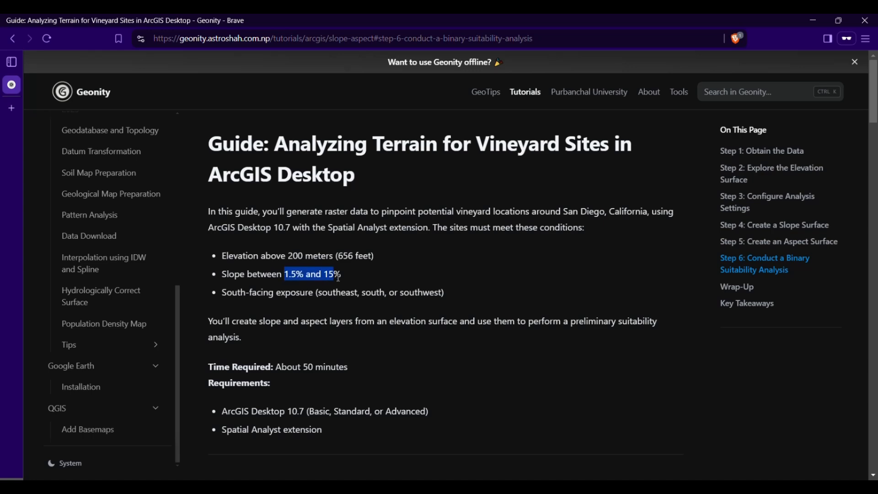
pyautogui.hotkey('alt', 'Tab')
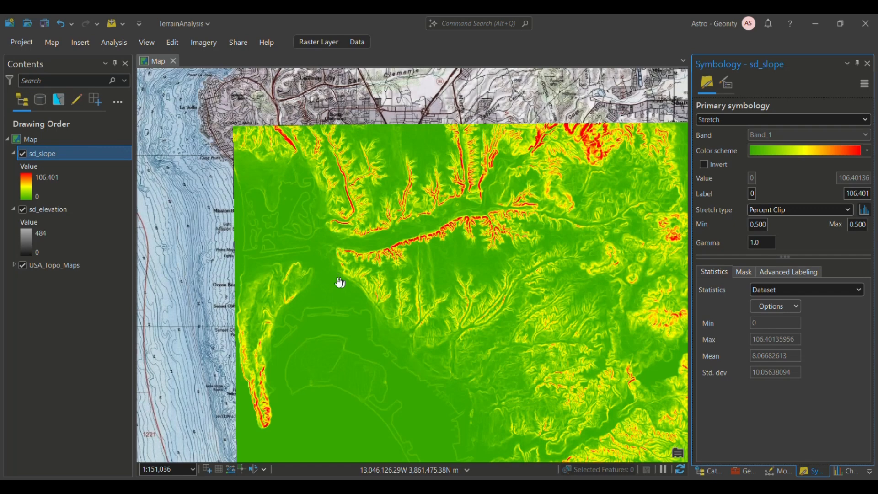
pyautogui.hotkey('alt', 'Tab')
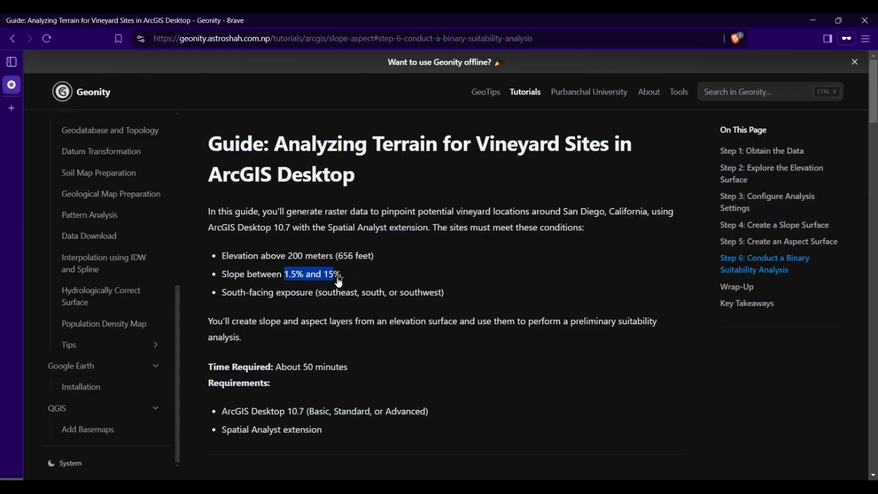
pyautogui.click(264, 293)
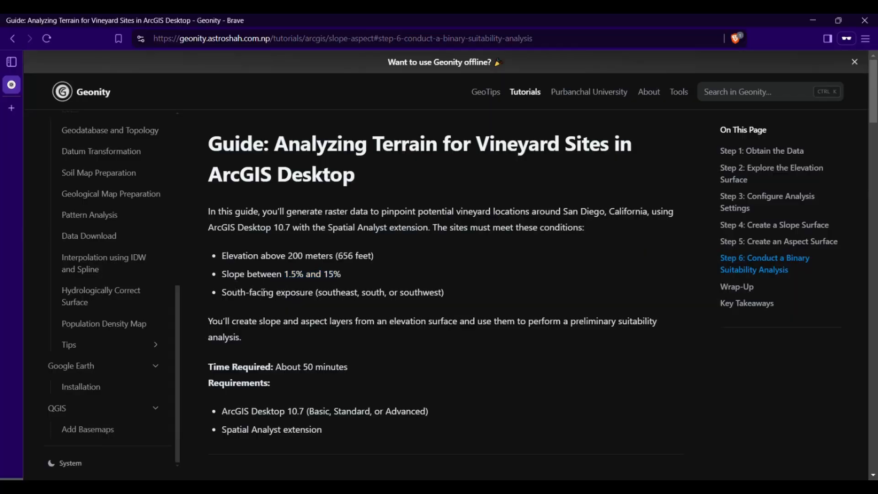
pyautogui.hotkey('alt', 'Tab')
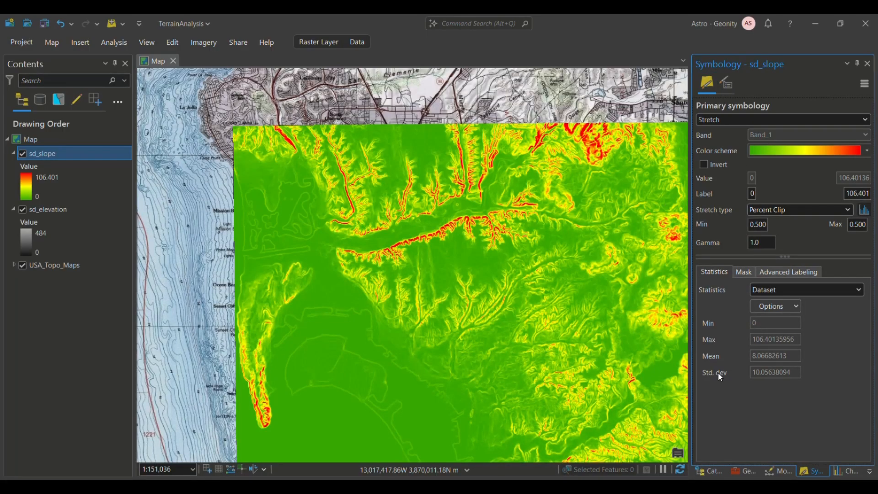
# Find and open the Spatial Analyst Aspect tool and choose sd_elevation as its input raster.
pyautogui.click(740, 469)
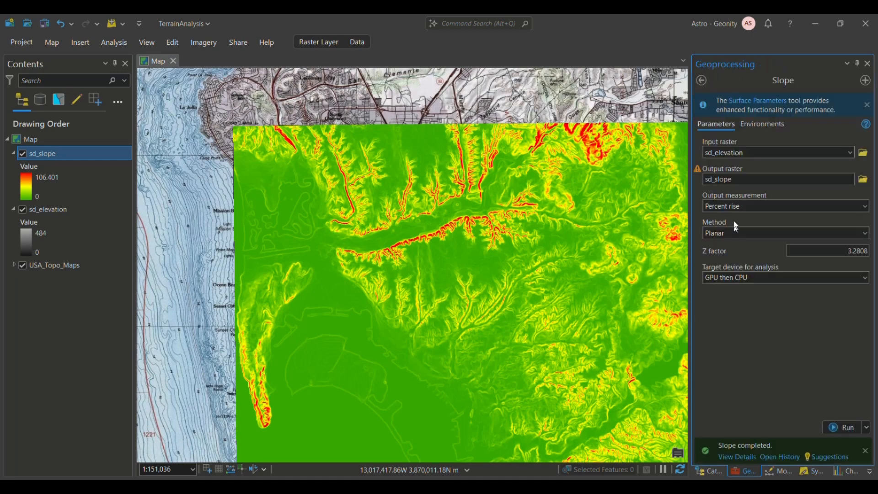
pyautogui.click(702, 86)
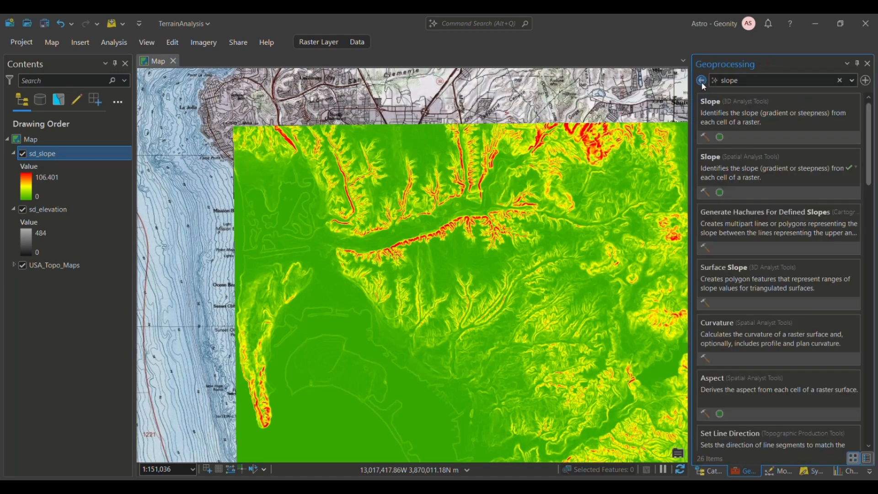
pyautogui.click(747, 84)
pyautogui.write('aspect')
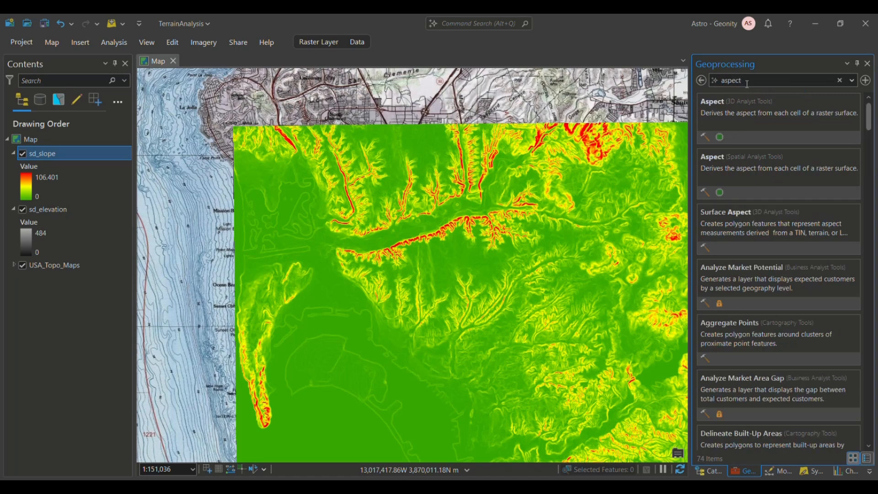
pyautogui.click(714, 160)
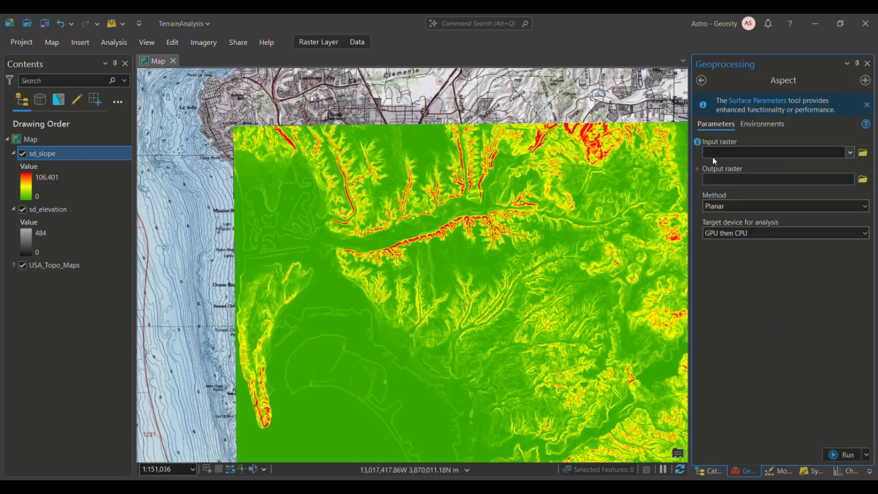
pyautogui.click(848, 153)
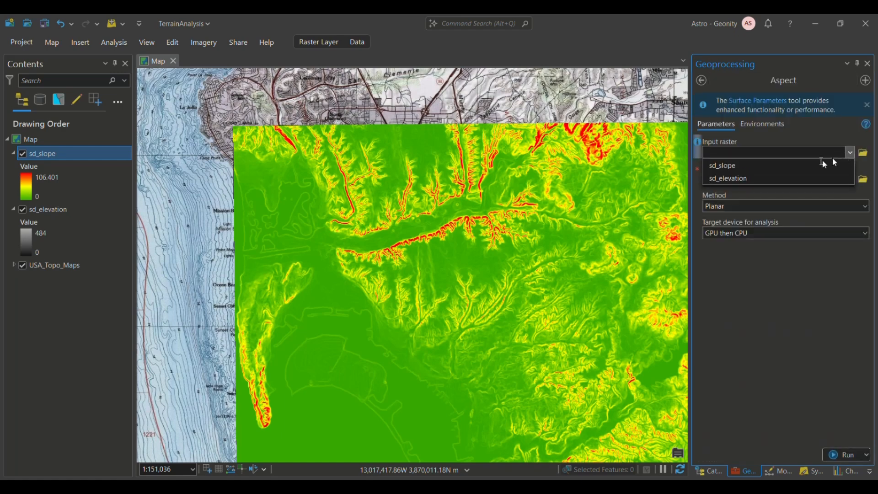
pyautogui.click(730, 179)
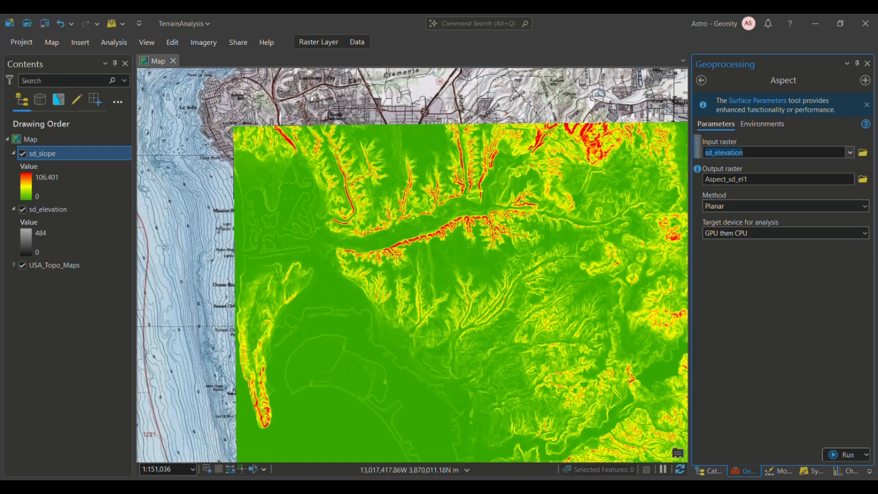
# Name the Aspect output raster sd_aspect in SanDiego.gdb and run the tool.
pyautogui.click(773, 180)
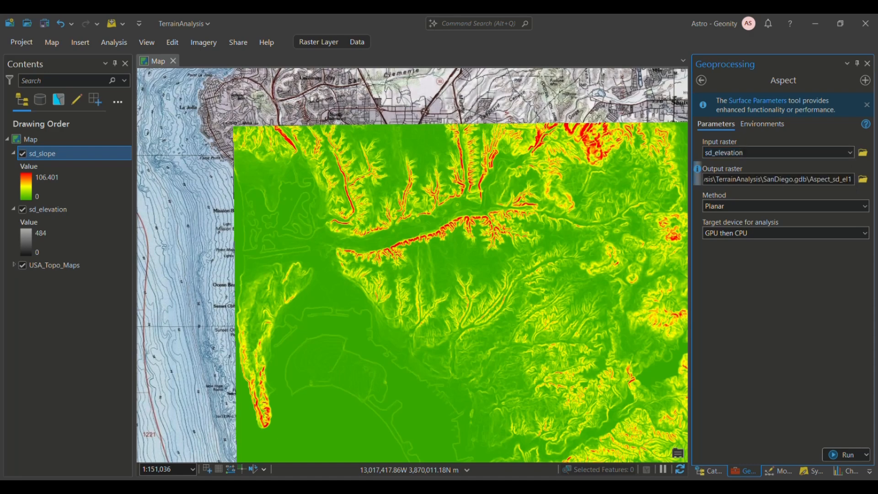
pyautogui.press('BackSpace')
pyautogui.press('BackSpace')
pyautogui.press('BackSpace')
pyautogui.press('BackSpace')
pyautogui.press('BackSpace')
pyautogui.press('BackSpace')
pyautogui.press('BackSpace')
pyautogui.press('BackSpace')
pyautogui.press('BackSpace')
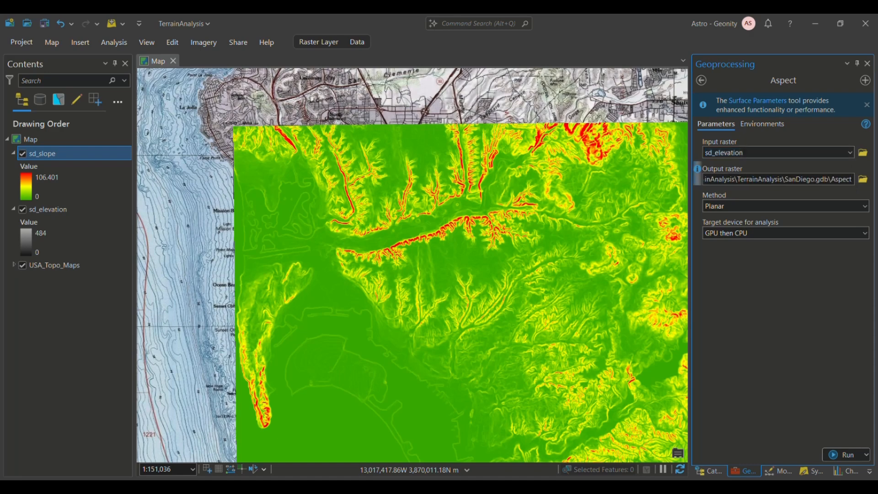
pyautogui.press('BackSpace')
pyautogui.press('BackSpace')
pyautogui.press('BackSpace')
pyautogui.press('BackSpace')
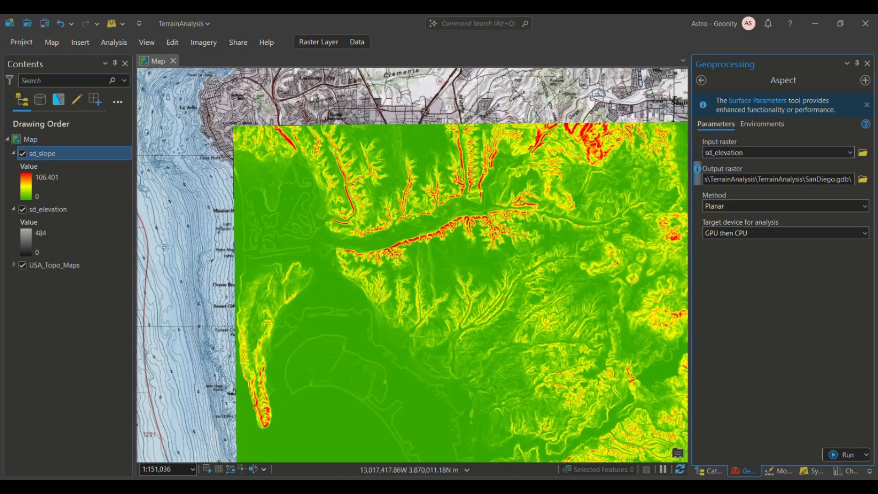
pyautogui.write('sd')
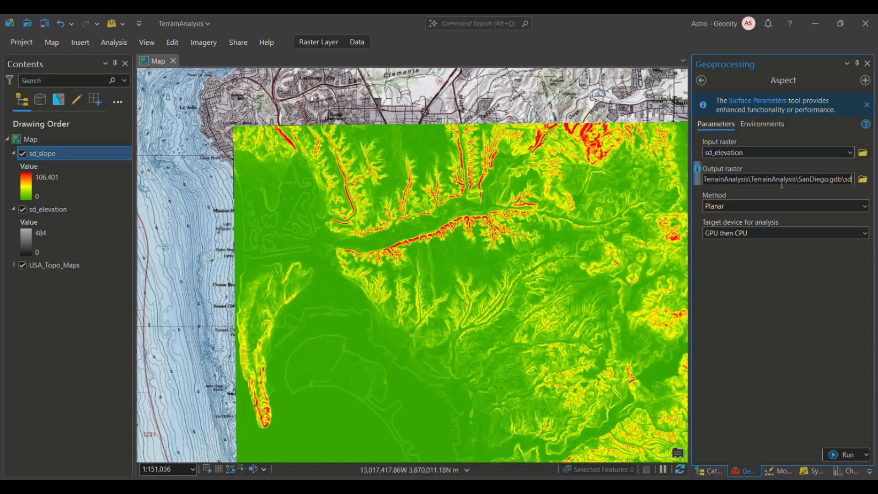
pyautogui.write('_')
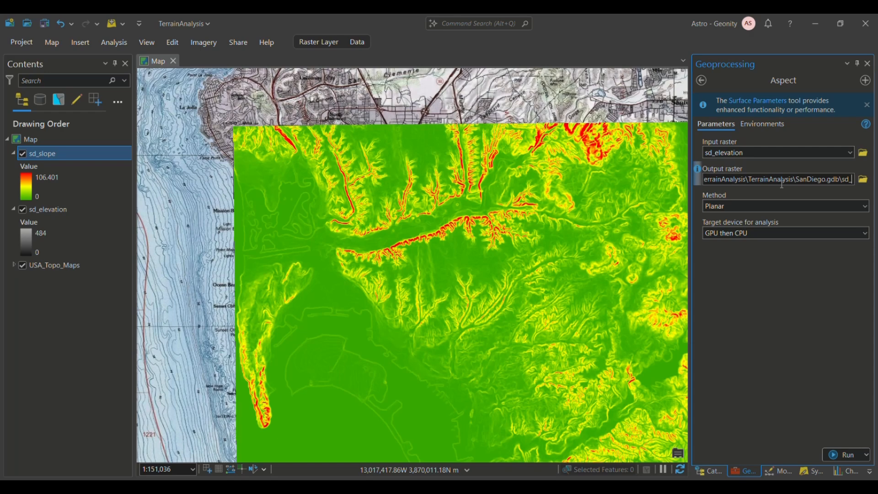
pyautogui.write('aspect')
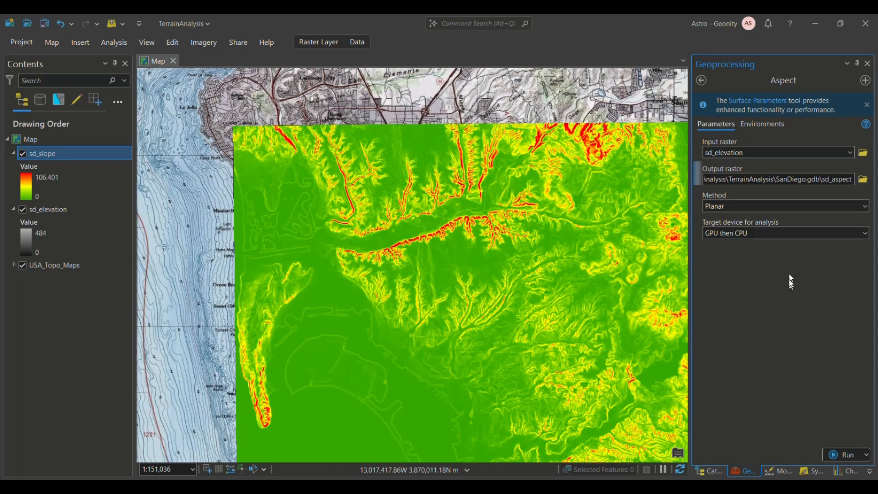
pyautogui.click(787, 303)
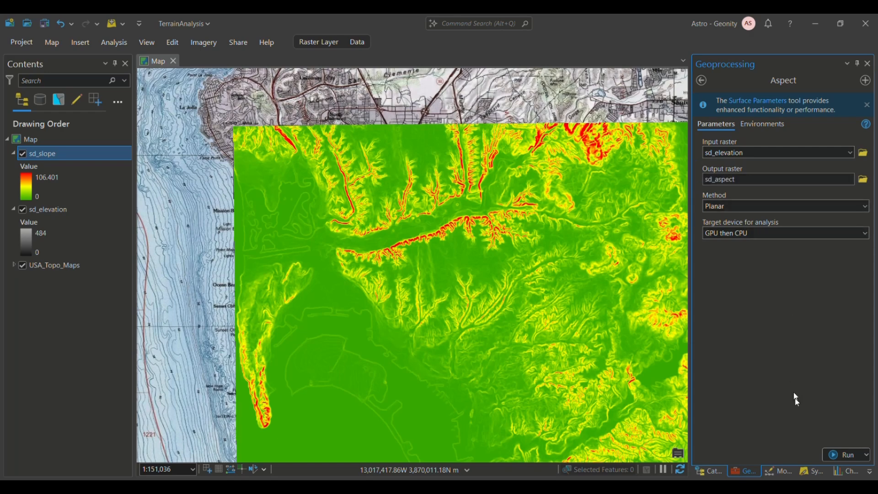
pyautogui.click(834, 455)
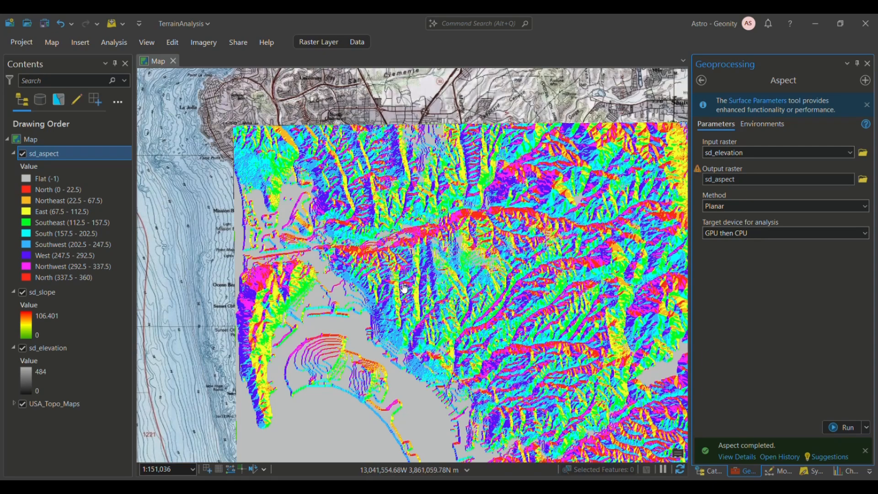
# Set the sd_aspect layer's transparency to 40%.
pyautogui.moveTo(437, 293); pyautogui.dragTo(362, 231)
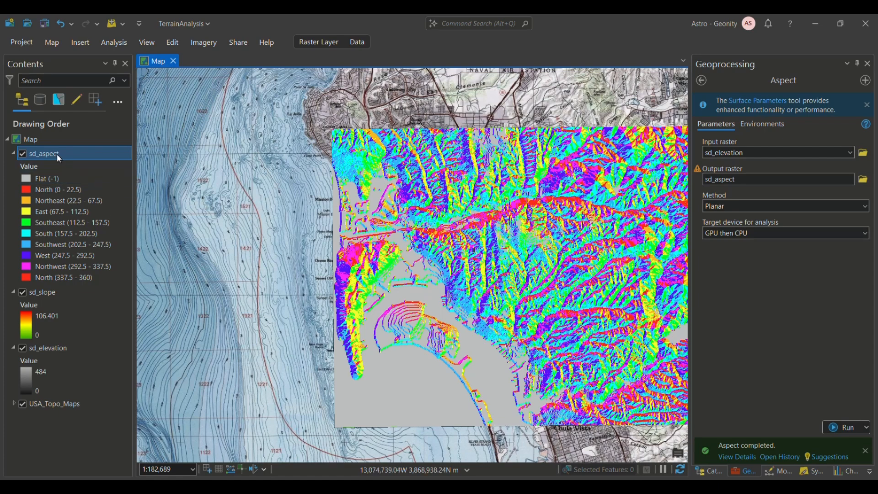
pyautogui.click(313, 42)
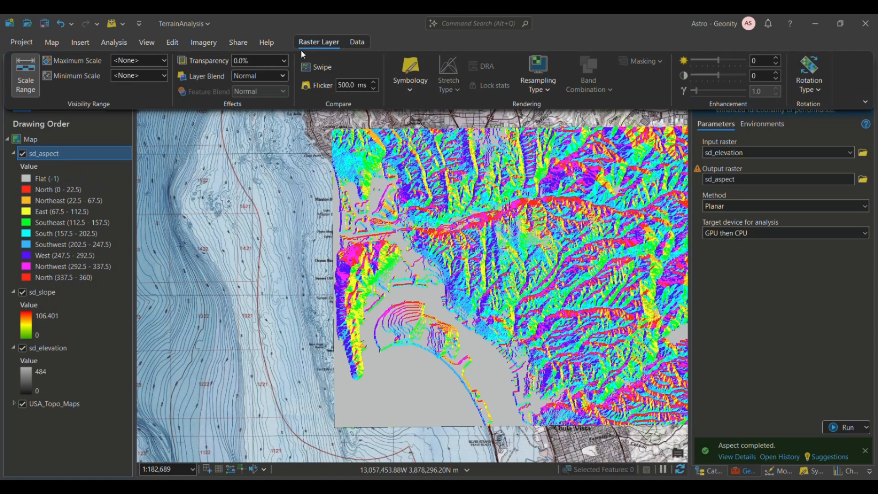
pyautogui.click(243, 60)
pyautogui.write('40')
pyautogui.press('Return')
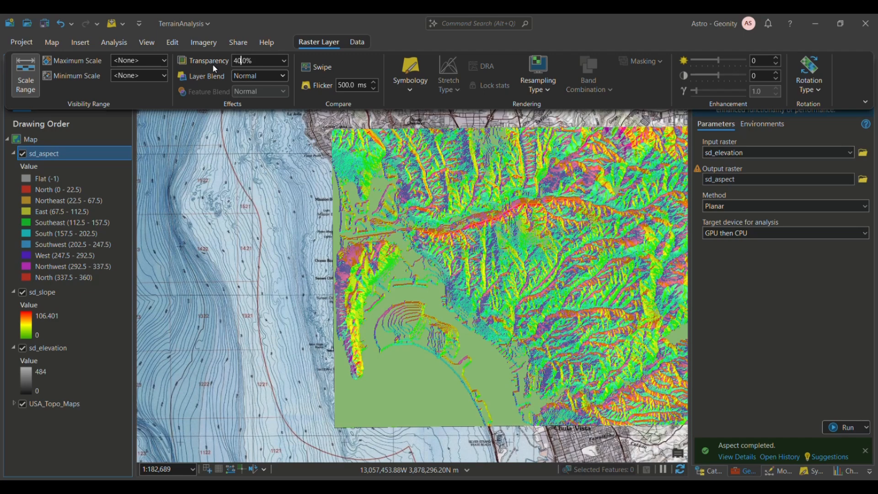
# Hide the sd_slope and sd_elevation layers so only sd_aspect overlays the topographic basemap.
pyautogui.click(22, 293)
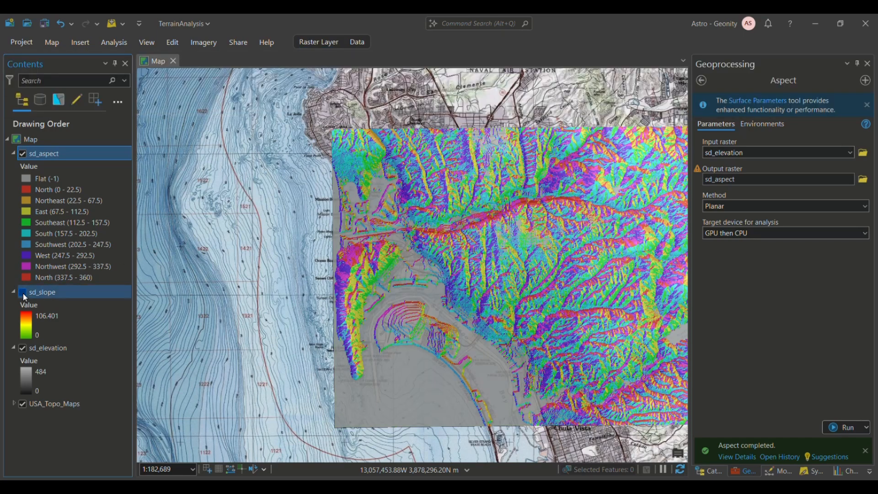
pyautogui.click(21, 351)
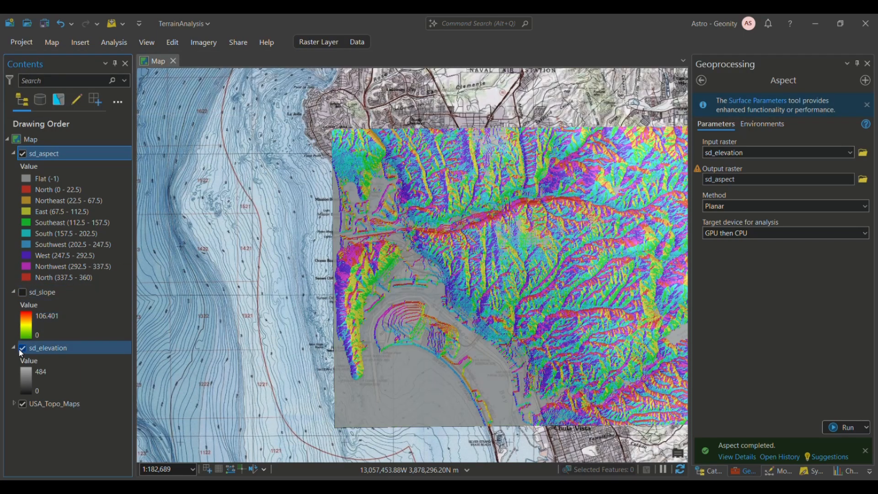
pyautogui.click(21, 349)
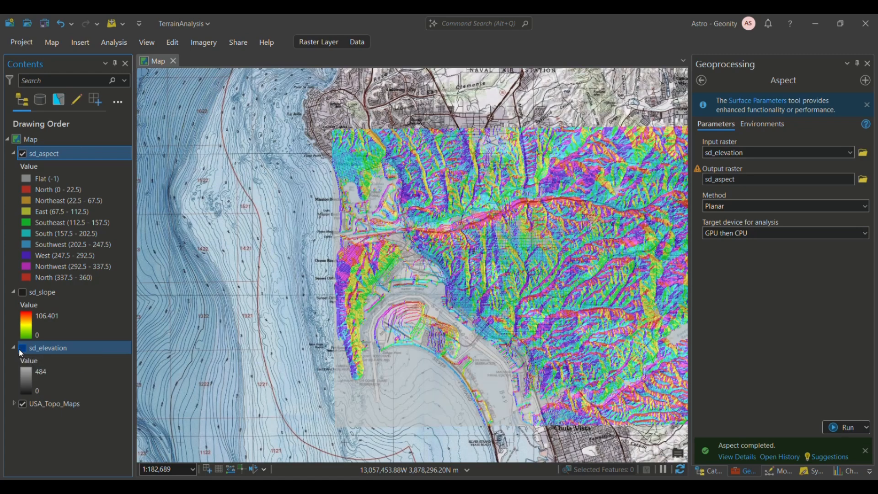
# Examine the slope-facing directions around North Island by comparing the sd_aspect colors with the layer's legend.
pyautogui.moveTo(422, 369); pyautogui.dragTo(410, 344)
pyautogui.scroll(3, 409, 344)
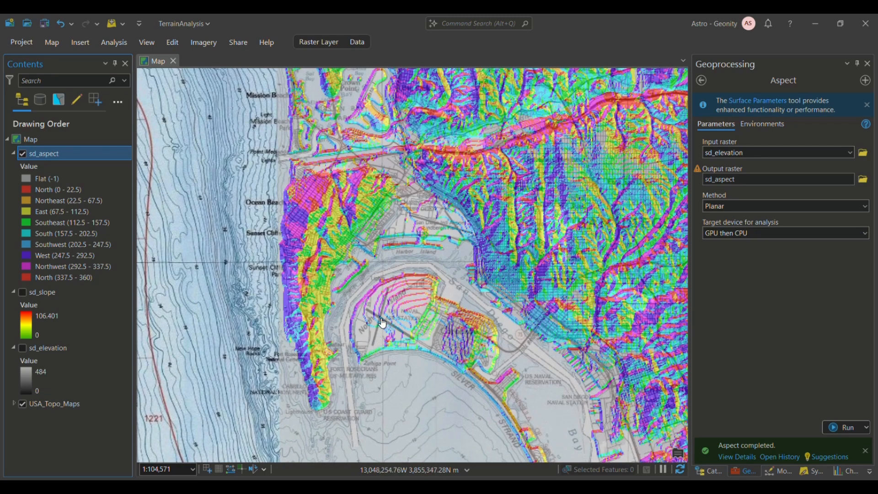
pyautogui.scroll(2, 383, 323)
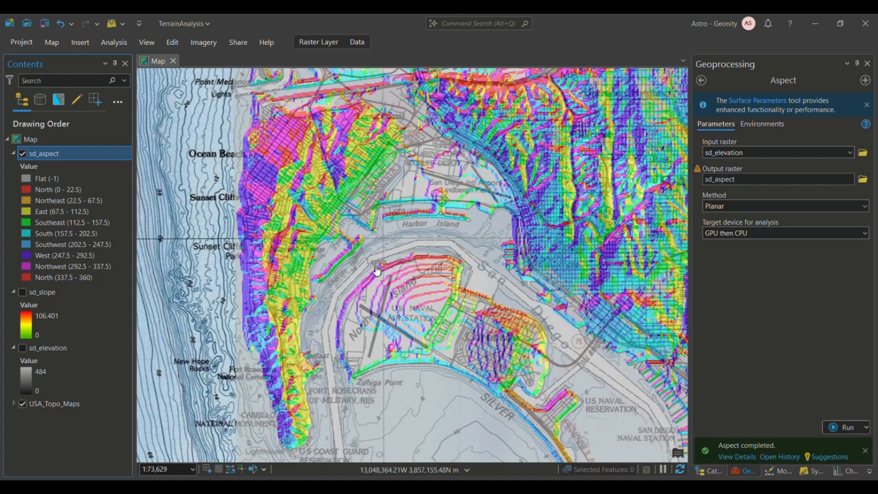
pyautogui.scroll(3, 378, 273)
pyautogui.moveTo(372, 334); pyautogui.dragTo(364, 237)
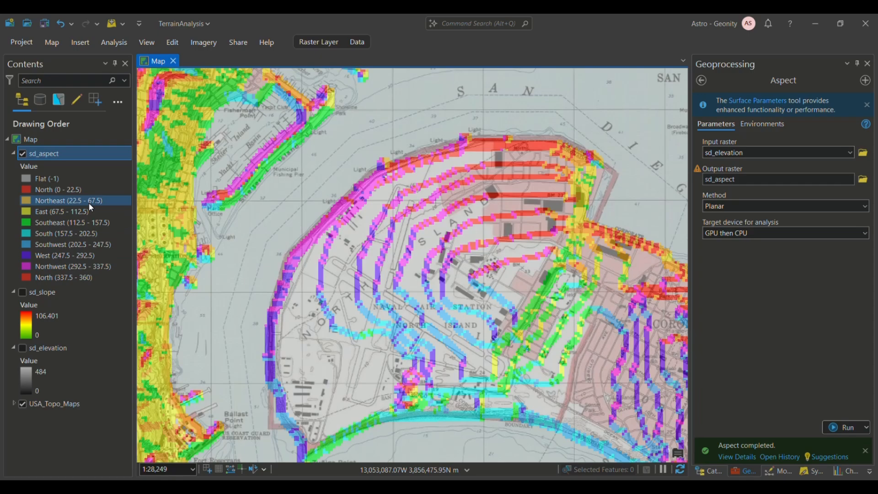
# Switch to the browser guide to review the south-facing exposure criterion, returning to ArcGIS Pro.
pyautogui.click(452, 488)
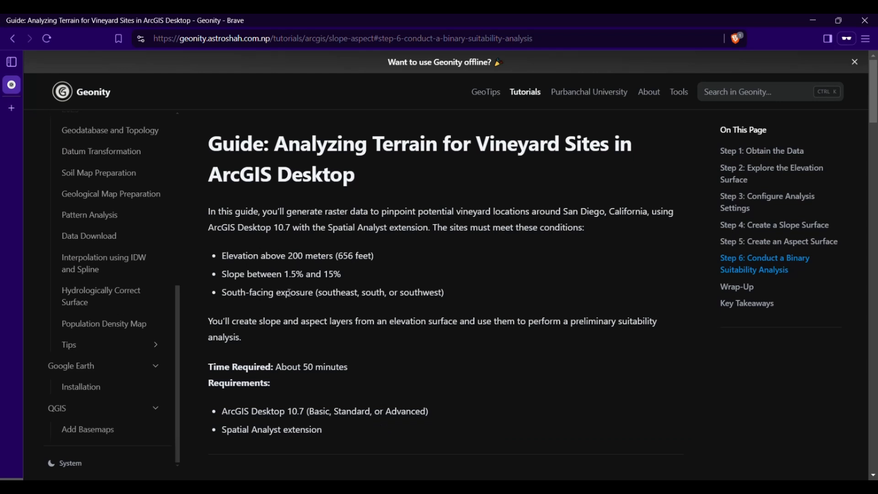
pyautogui.hotkey('alt', 'Tab')
pyautogui.hotkey('alt', 'Tab')
pyautogui.moveTo(451, 293); pyautogui.dragTo(224, 260)
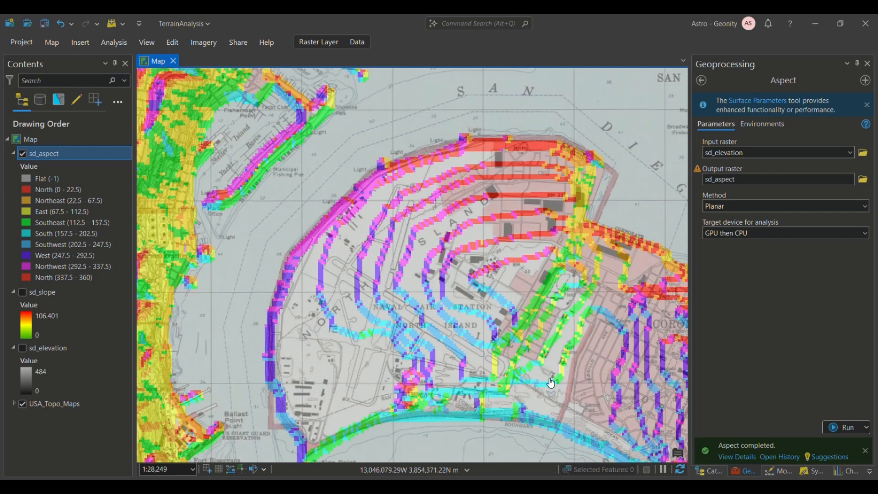
# Search the geoprocessing tools for "raster calculator" and open the Spatial Analyst Raster Calculator.
pyautogui.click(752, 474)
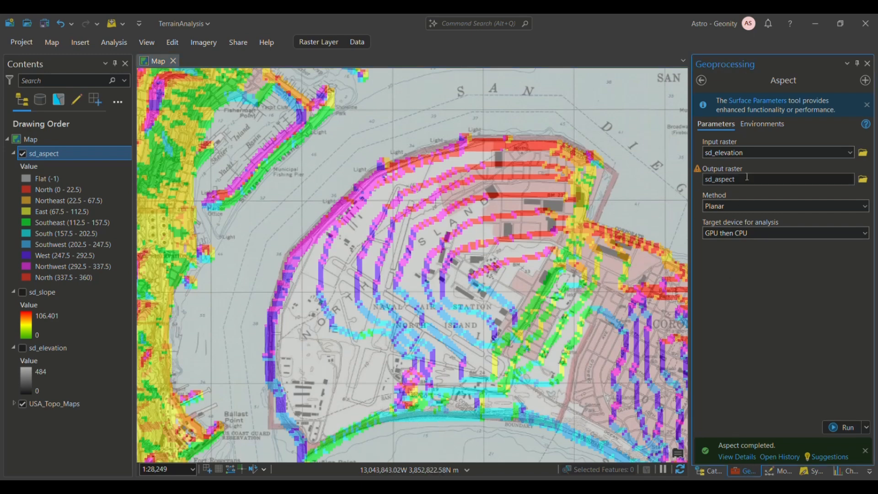
pyautogui.click(701, 81)
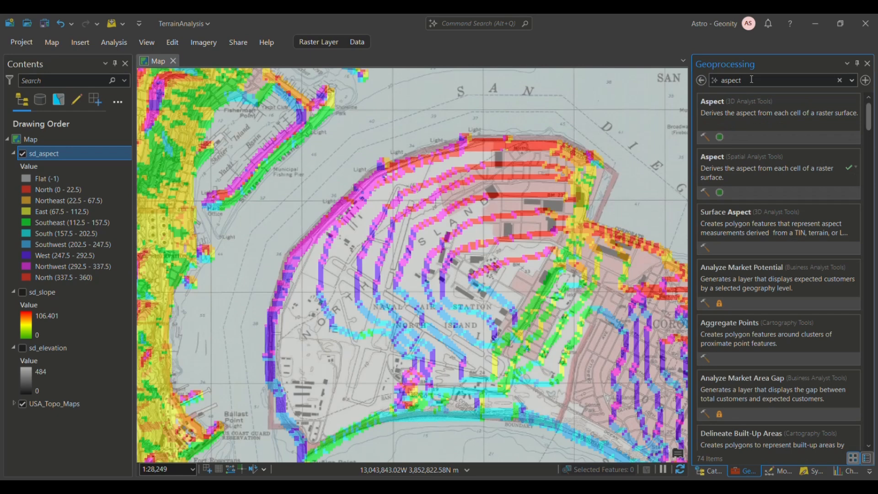
pyautogui.write('raster calu')
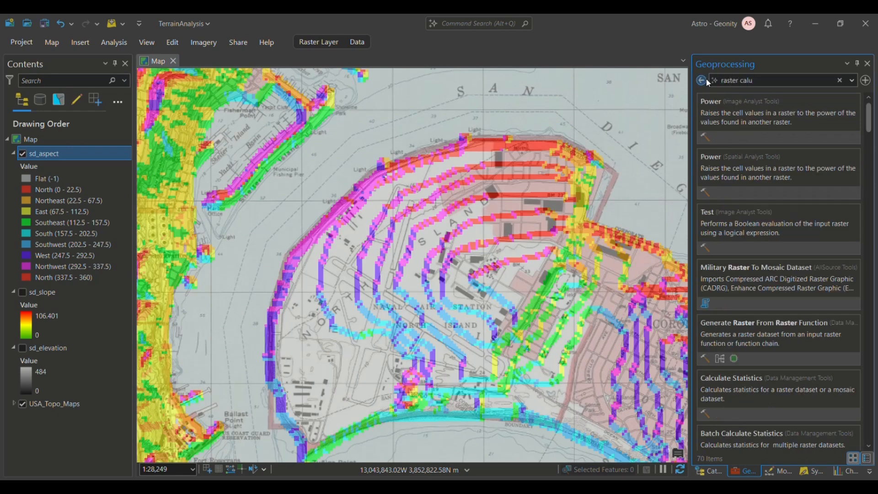
pyautogui.press('BackSpace')
pyautogui.write('culator')
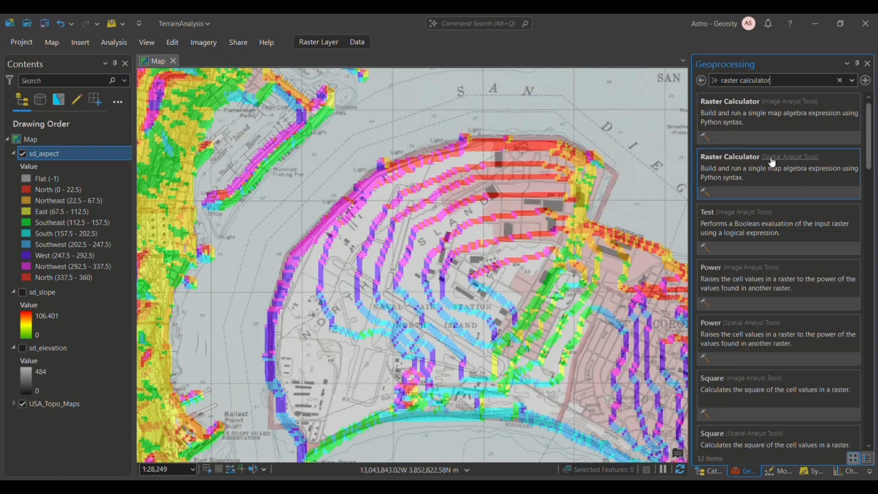
pyautogui.click(731, 158)
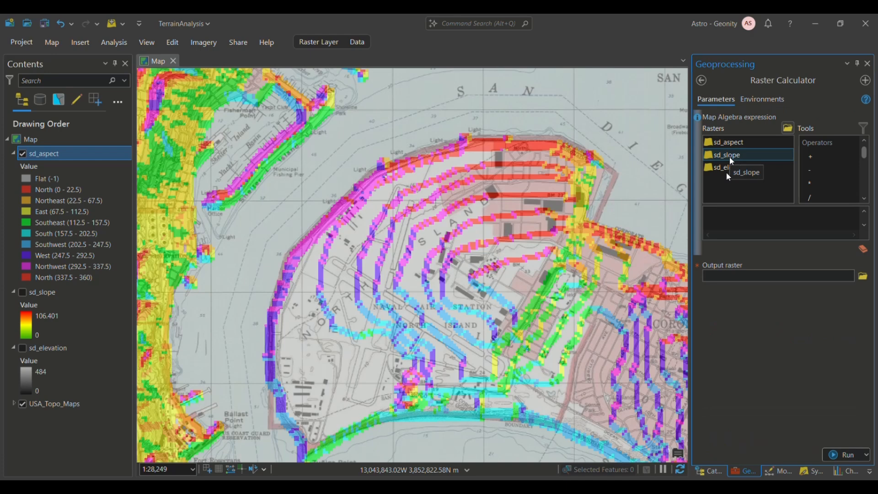
# Begin the map algebra expression with an opening parenthesis followed by the sd_elevation raster.
pyautogui.click(731, 226)
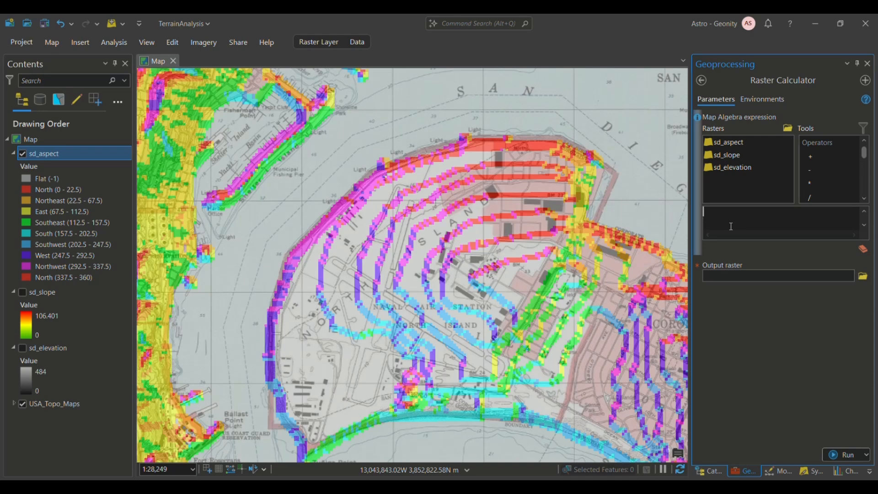
pyautogui.write('(')
pyautogui.click(735, 168)
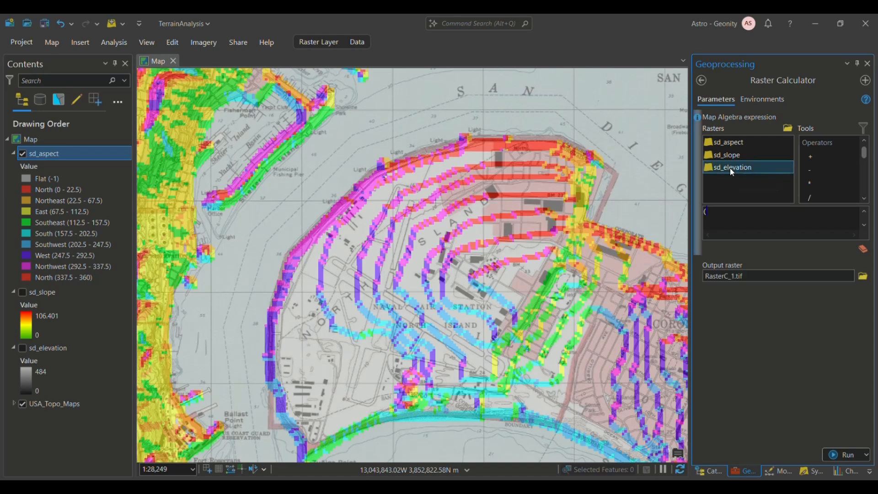
pyautogui.doubleClick(730, 168)
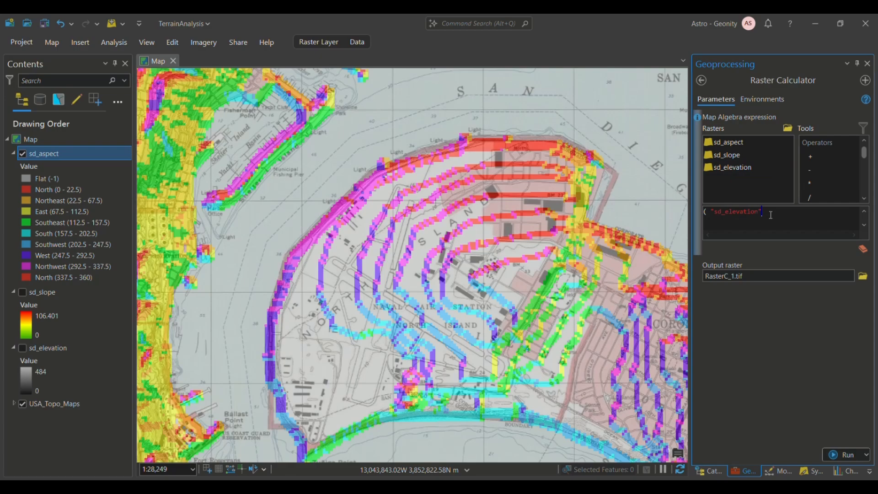
# Check the minimum elevation criterion in the browser guide, returning to ArcGIS Pro.
pyautogui.hotkey('alt', 'Tab')
pyautogui.click(305, 256)
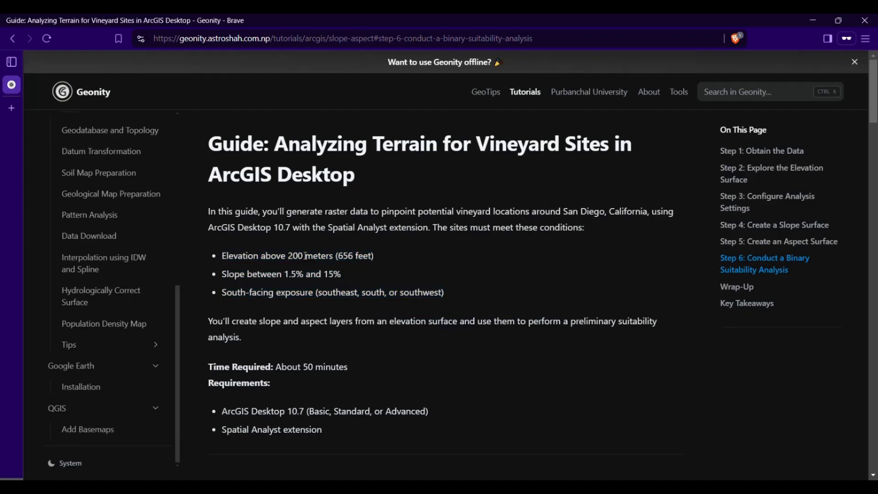
pyautogui.moveTo(287, 255); pyautogui.dragTo(334, 256)
pyautogui.hotkey('alt', 'Tab')
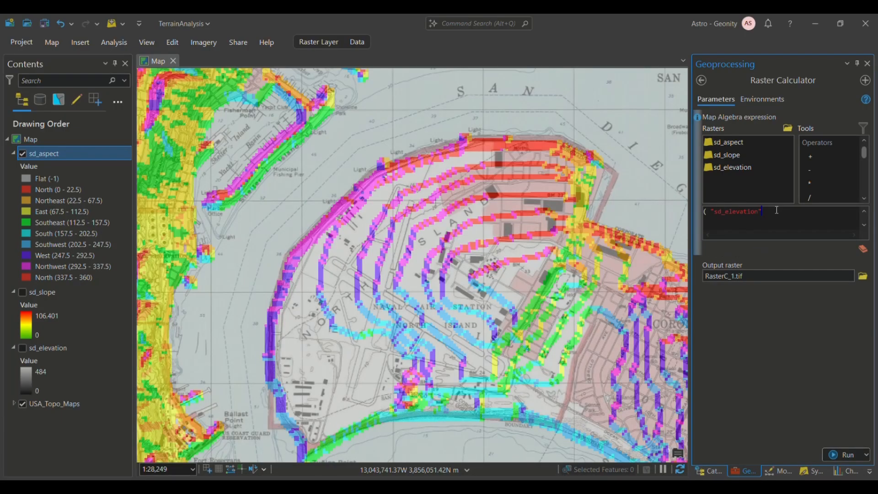
# Complete the elevation condition as sd_elevation greater than 200 with a closing parenthesis, and check the criteria in the browser guide, returning to ArcGIS Pro.
pyautogui.write('>200')
pyautogui.click(864, 199)
pyautogui.click(865, 198)
pyautogui.click(864, 198)
pyautogui.hotkey('alt', 'Tab')
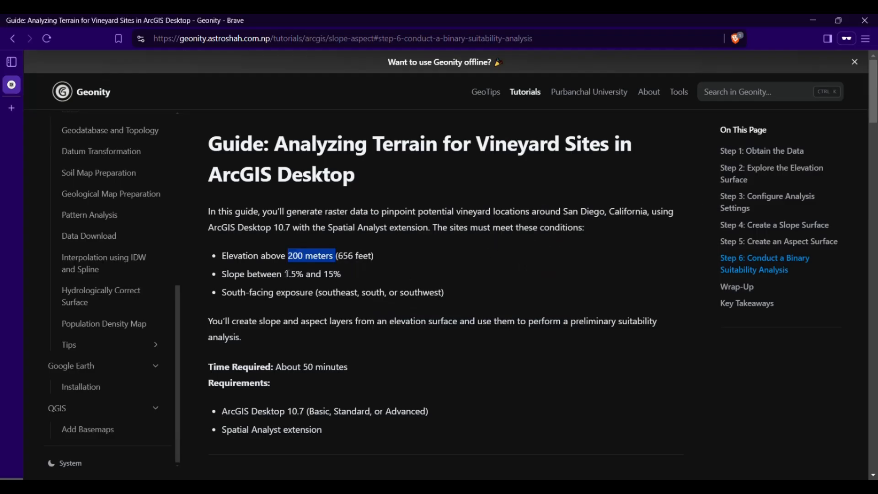
pyautogui.hotkey('alt', 'Tab')
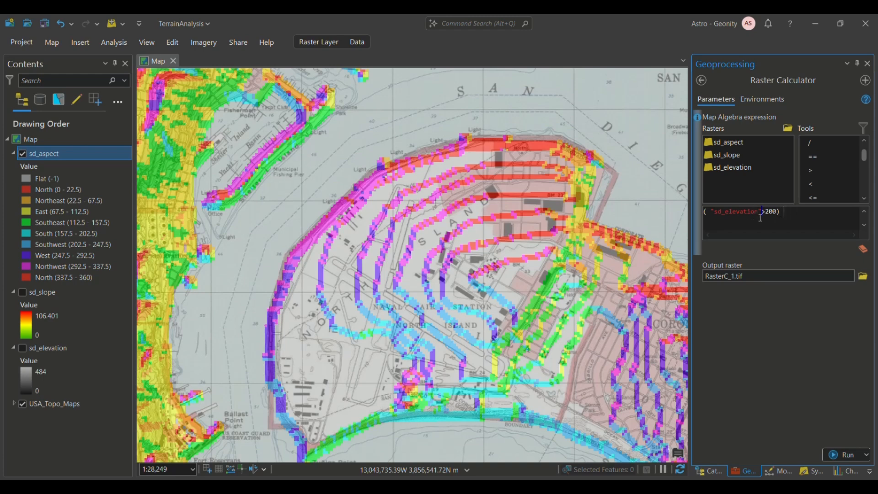
# Append an & operator and an opening parenthesis after the elevation condition in the map algebra expression.
pyautogui.write('&')
pyautogui.scroll(-10, 842, 171)
pyautogui.scroll(8, 826, 191)
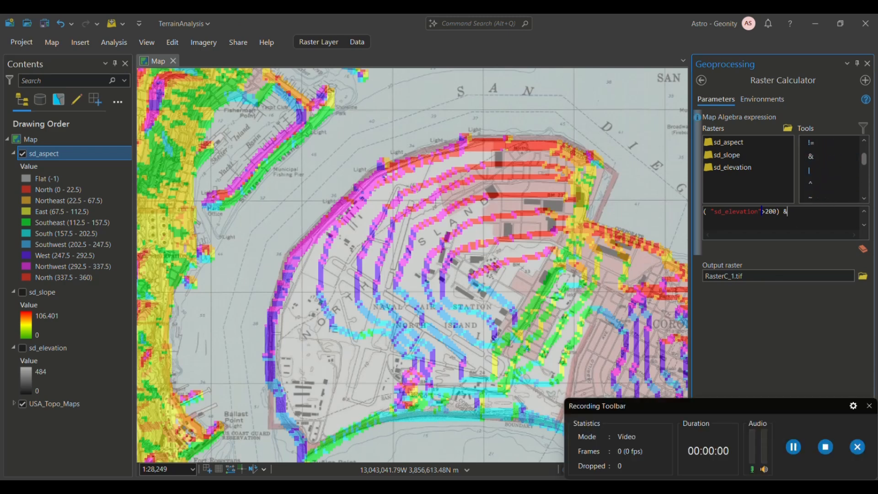
pyautogui.click(799, 214)
pyautogui.write('(')
# Switch to the browser guide to check the slope range criterion, returning to the expression in ArcGIS Pro.
pyautogui.hotkey('alt', 'Tab')
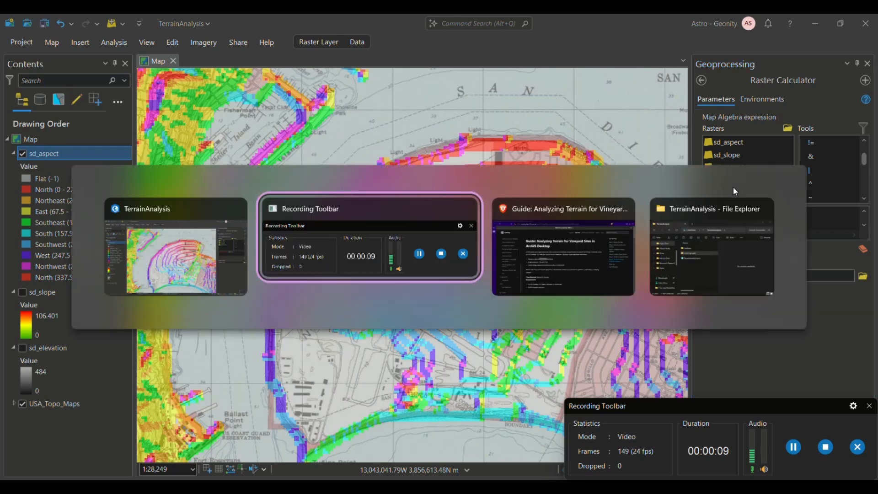
pyautogui.hotkey('alt', 'Tab')
pyautogui.click(525, 243)
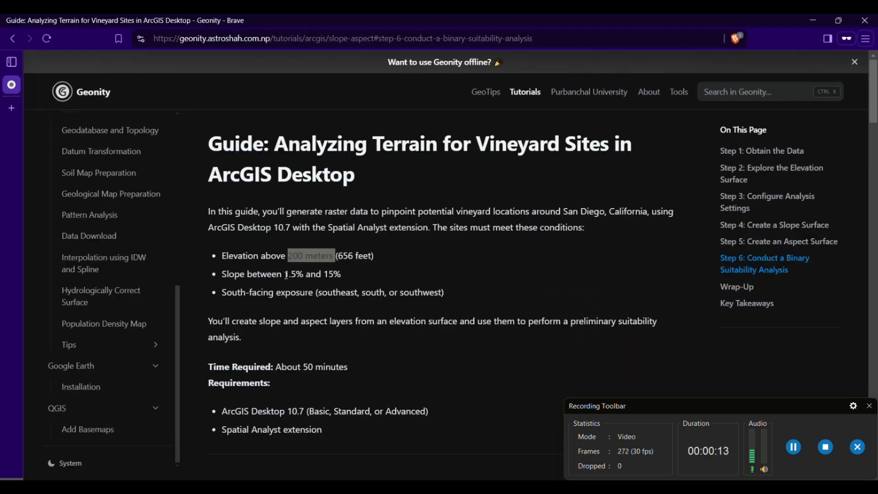
pyautogui.moveTo(286, 274); pyautogui.dragTo(343, 276)
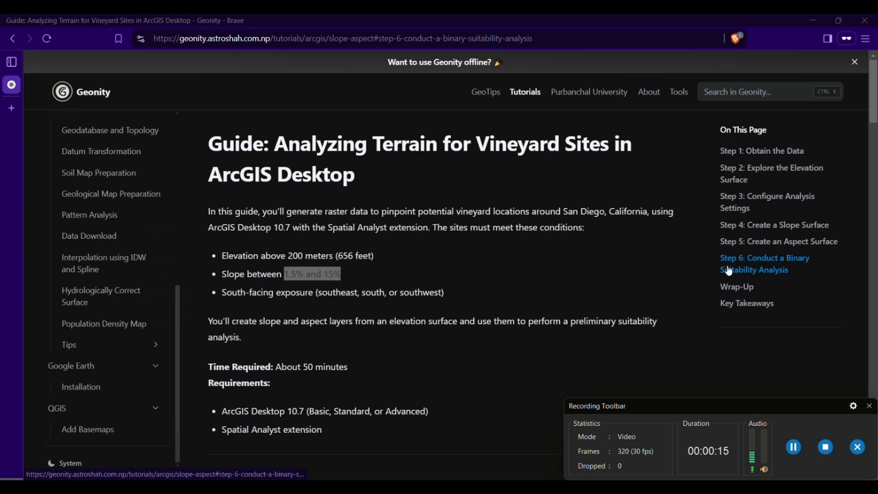
pyautogui.hotkey('alt', 'Tab')
pyautogui.click(531, 244)
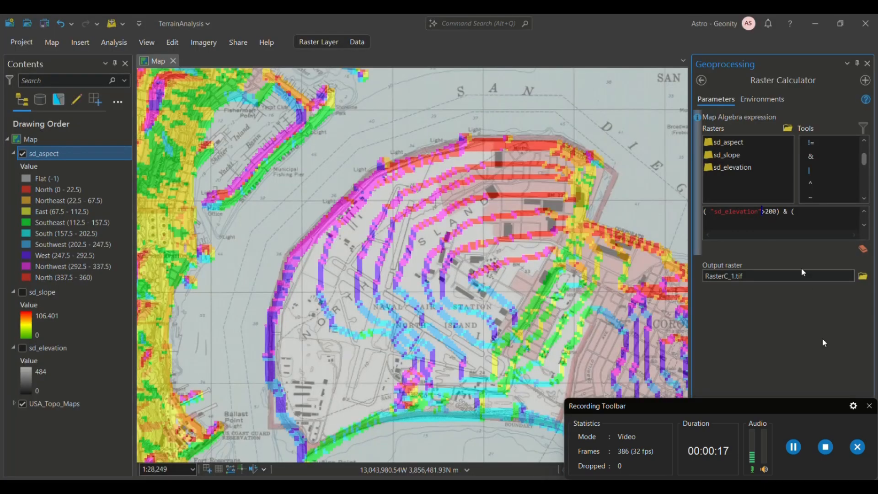
pyautogui.click(868, 406)
pyautogui.click(814, 215)
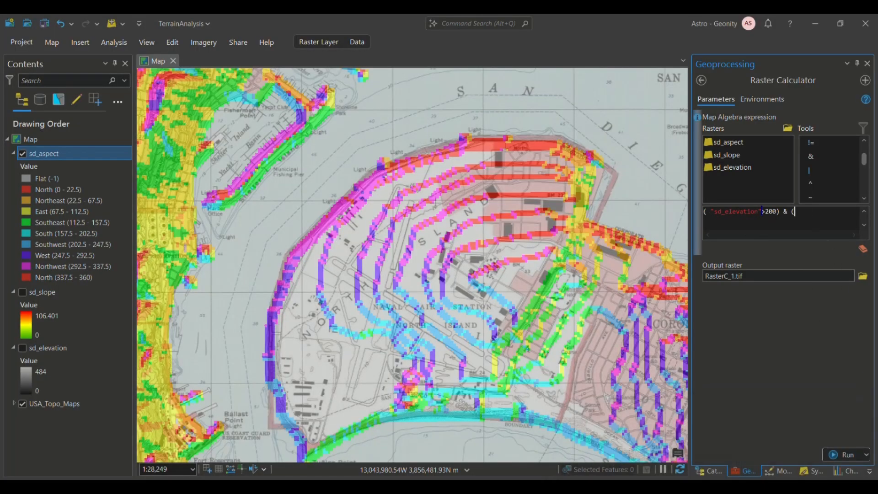
# Add the conditions sd_slope >=1.5 and sd_slope <=15 joined with &, and verify them against the browser guide.
pyautogui.doubleClick(727, 155)
pyautogui.write('>=1.5) & (')
pyautogui.doubleClick(723, 156)
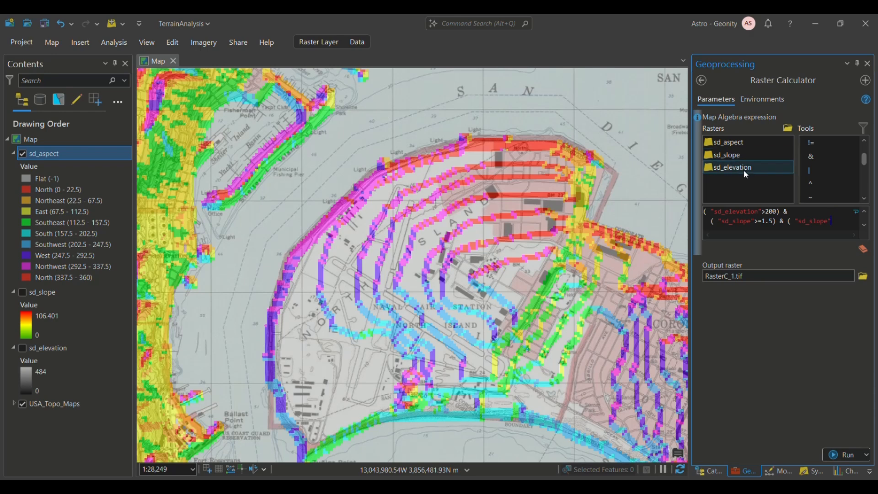
pyautogui.write('<=15)')
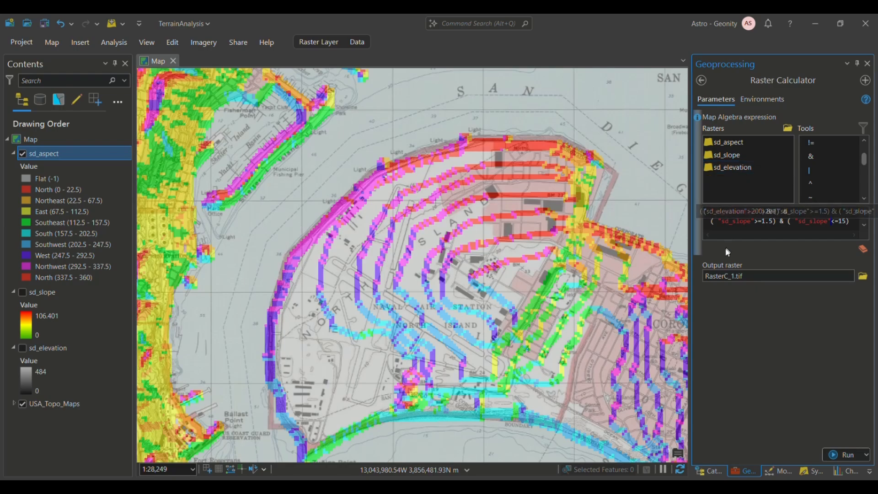
pyautogui.hotkey('alt', 'Tab')
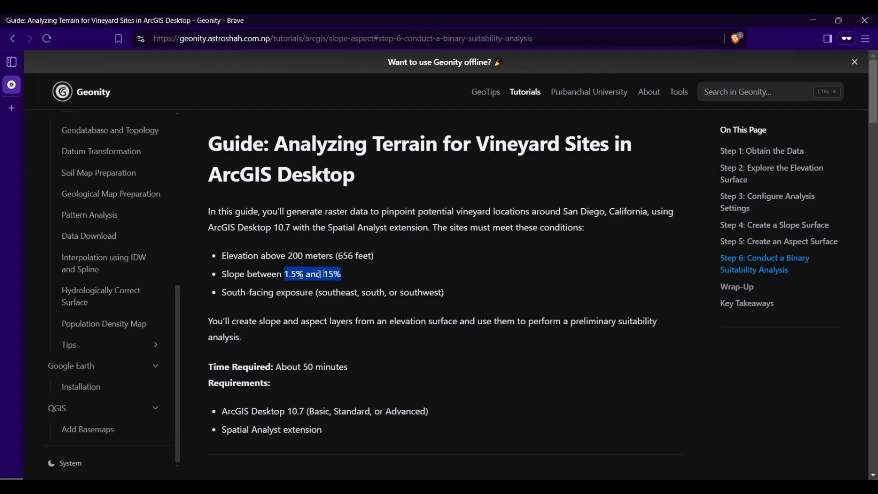
pyautogui.hotkey('alt', 'Tab')
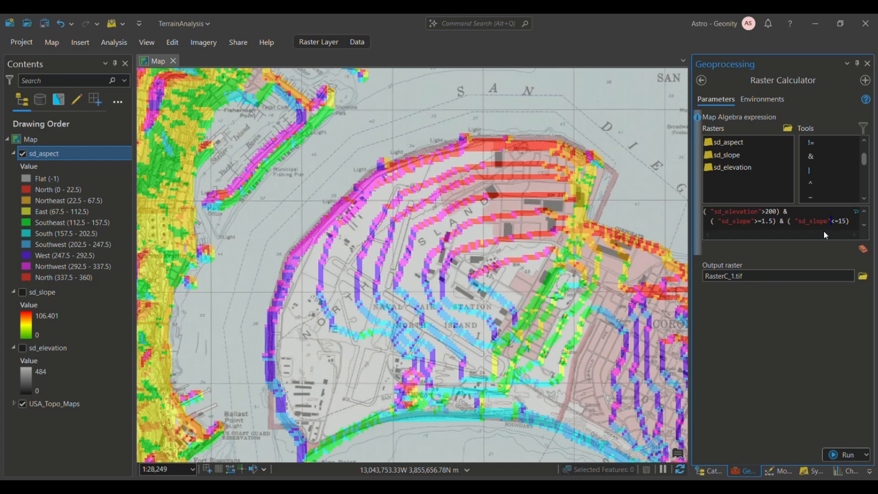
# Append & and a lower aspect condition of sd_aspect >= 112.5 to the expression.
pyautogui.press('End')
pyautogui.write('&')
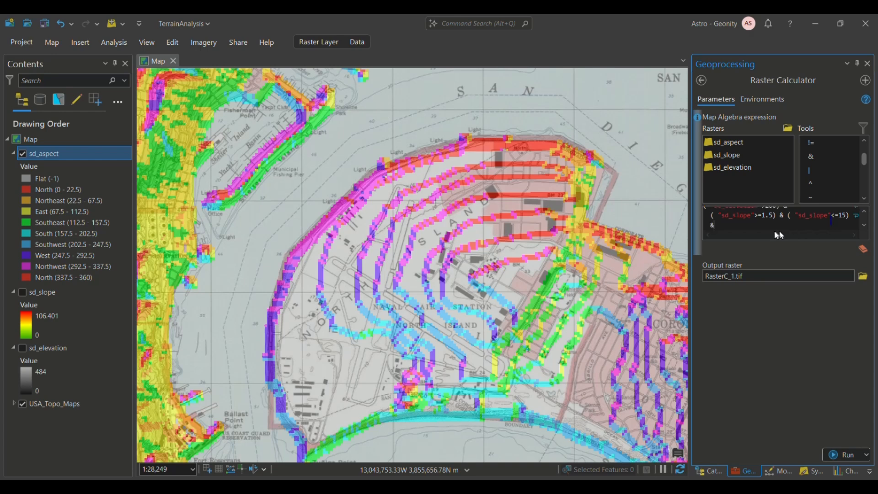
pyautogui.write(' (')
pyautogui.doubleClick(735, 149)
pyautogui.write('>=112.5')
pyautogui.click(766, 226)
pyautogui.click(773, 225)
pyautogui.press('BackSpace')
pyautogui.click(814, 227)
# Close the lower aspect condition and join it with & to an upper condition of sd_aspect <=247.5.
pyautogui.write(') & (')
pyautogui.doubleClick(748, 144)
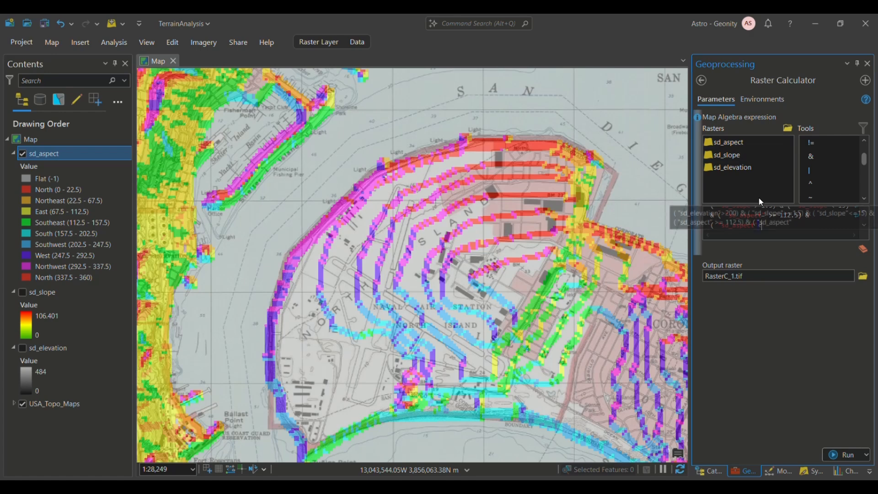
pyautogui.write('<=')
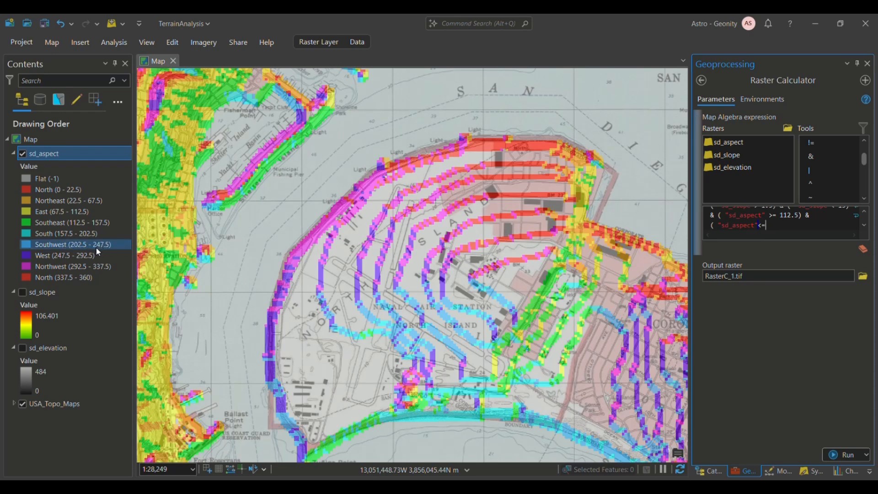
pyautogui.write('247.5)')
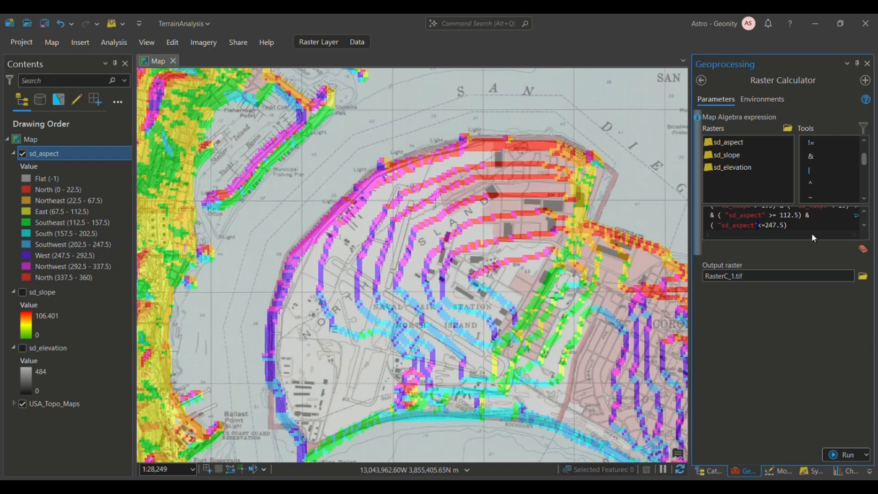
# Review the whole expression and compare it with the Step 6 expression in the browser guide, returning to ArcGIS Pro.
pyautogui.scroll(2, 758, 224)
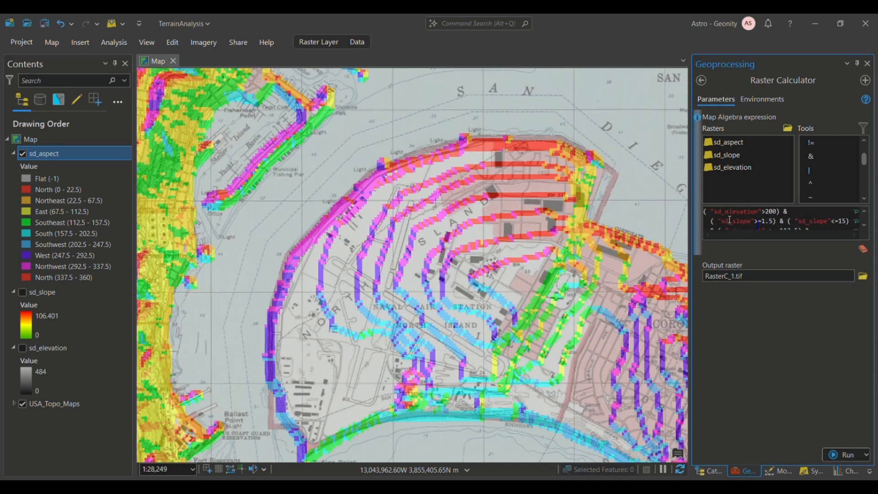
pyautogui.scroll(-1, 730, 220)
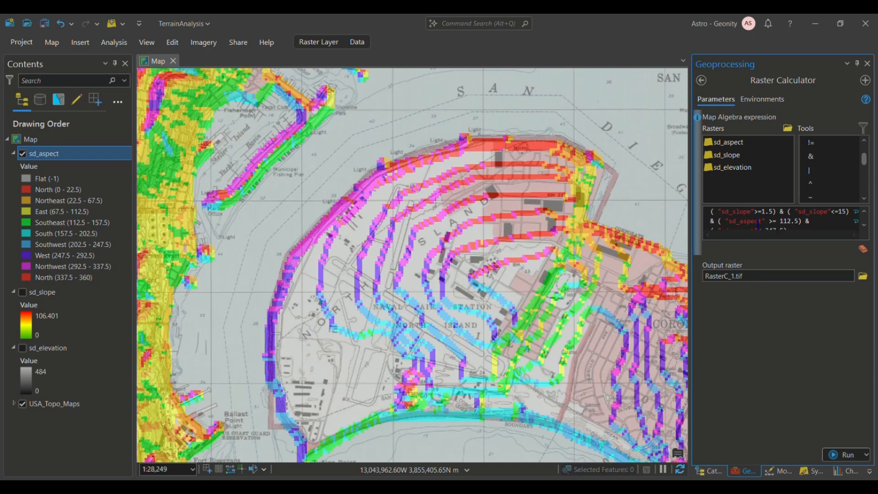
pyautogui.scroll(-1, 808, 224)
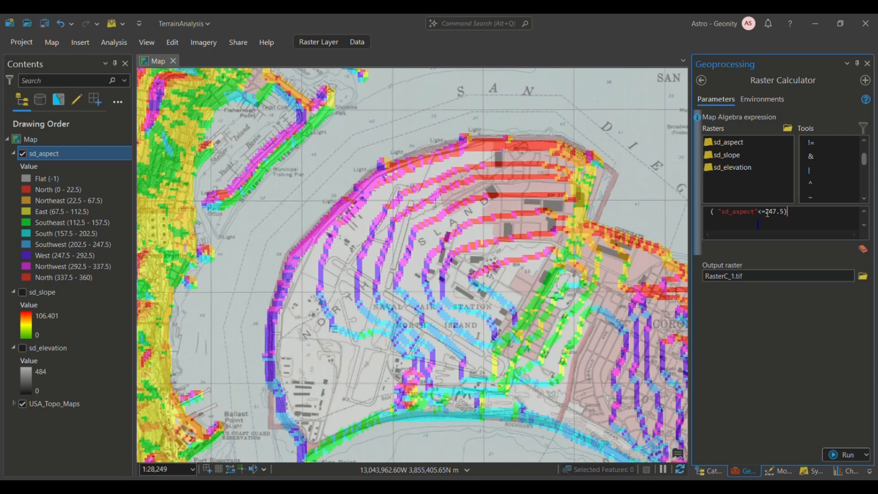
pyautogui.hotkey('alt', 'Tab')
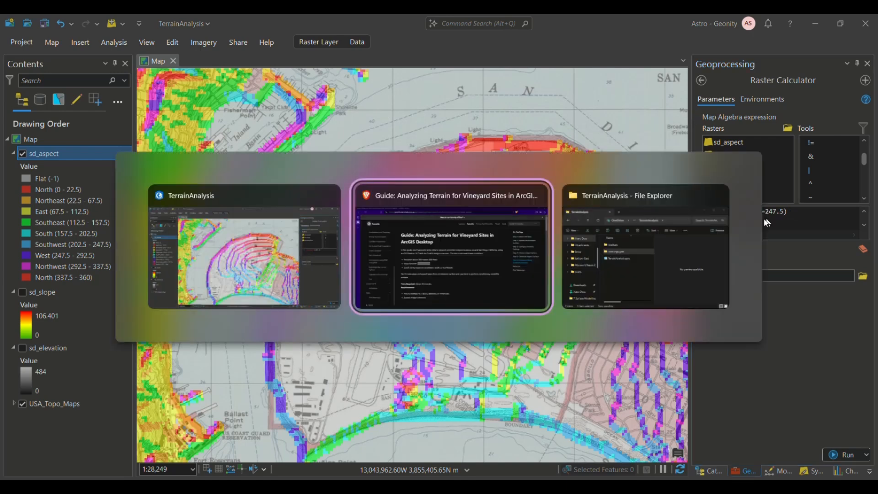
pyautogui.scroll(-20, 438, 300)
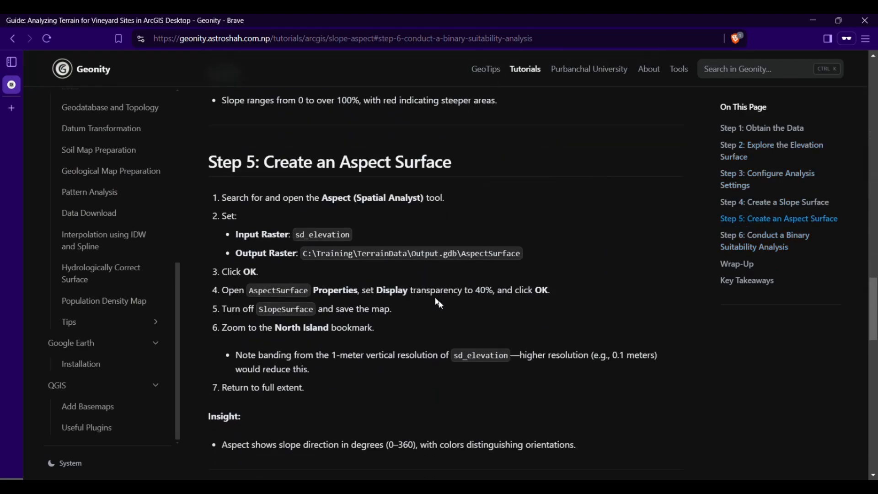
pyautogui.scroll(-5, 439, 304)
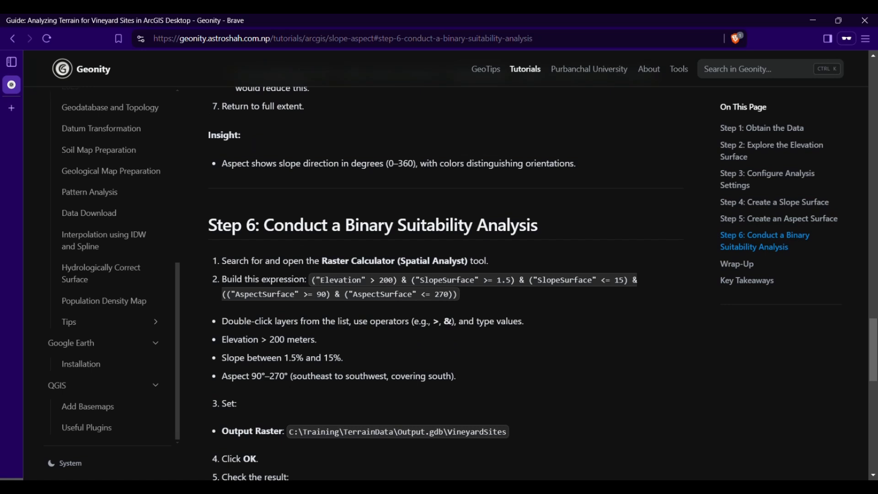
pyautogui.moveTo(312, 280); pyautogui.dragTo(460, 297)
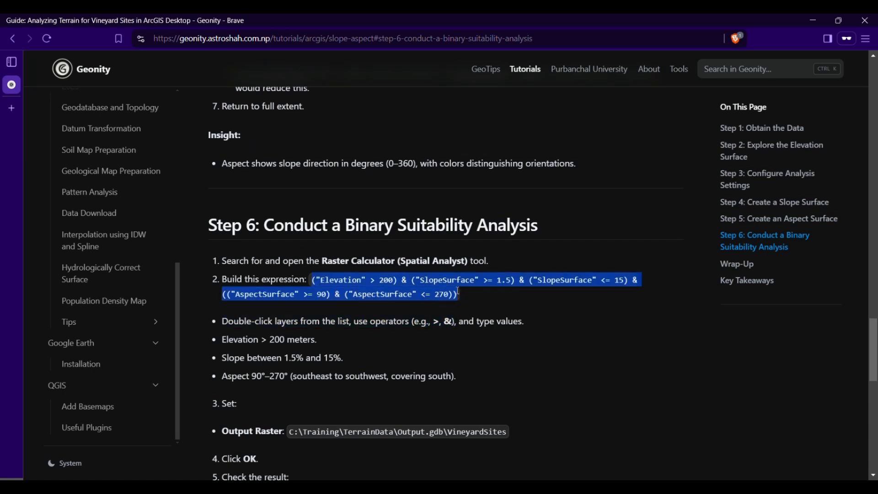
pyautogui.doubleClick(354, 279)
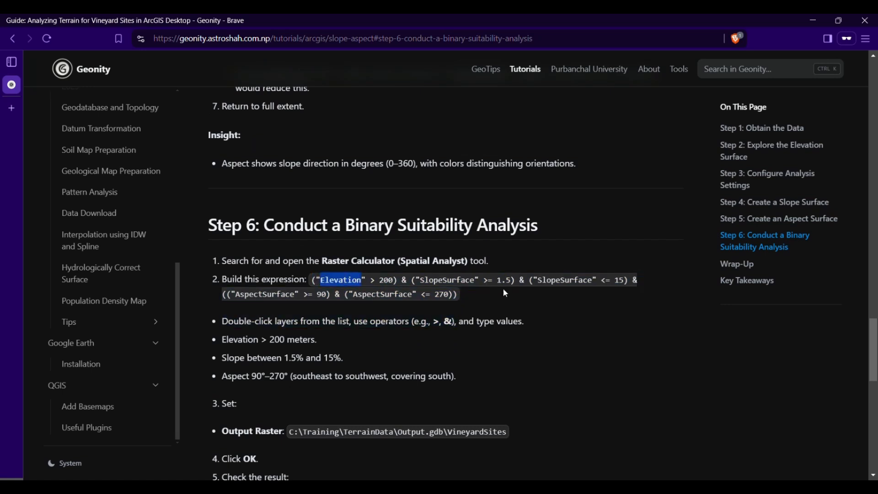
pyautogui.doubleClick(448, 280)
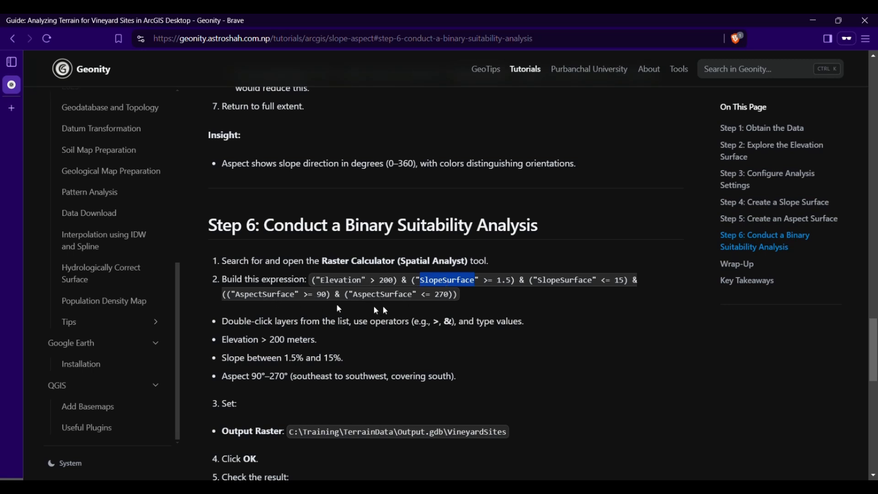
pyautogui.doubleClick(323, 294)
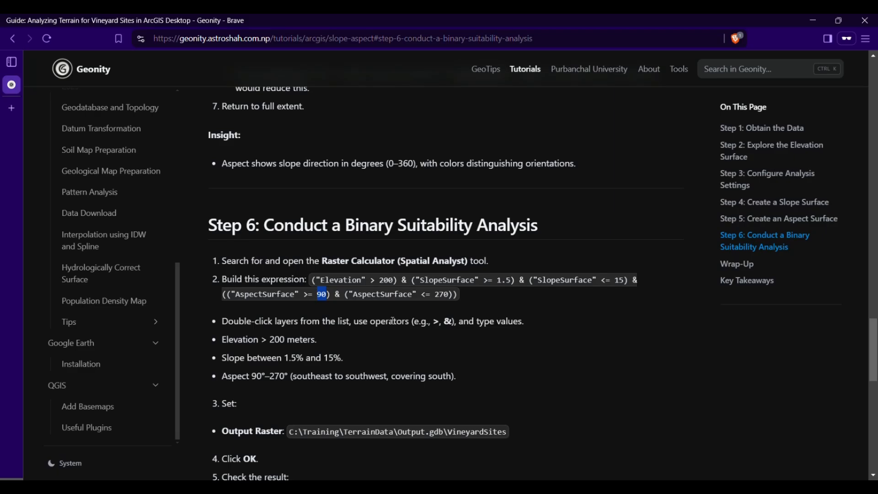
pyautogui.hotkey('alt', 'Tab')
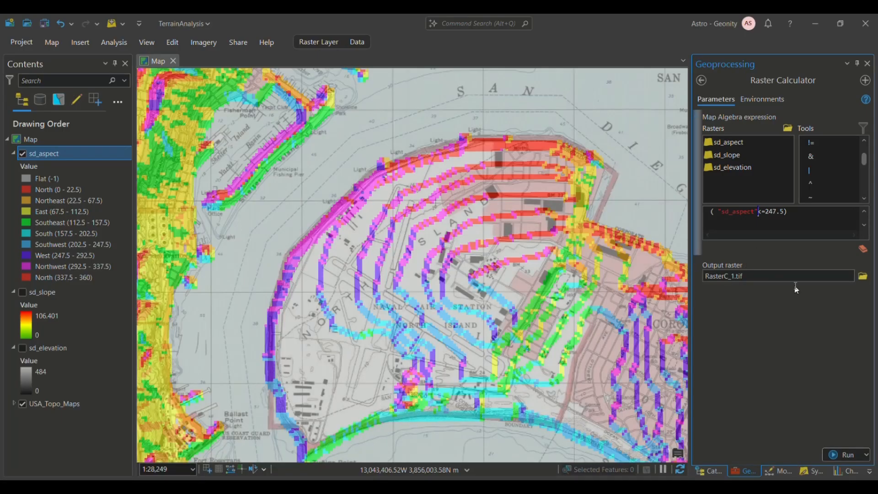
# Replace the output raster's default file name with sd_PotentialSites, and shorten it to sd_PotentialSite.
pyautogui.click(789, 276)
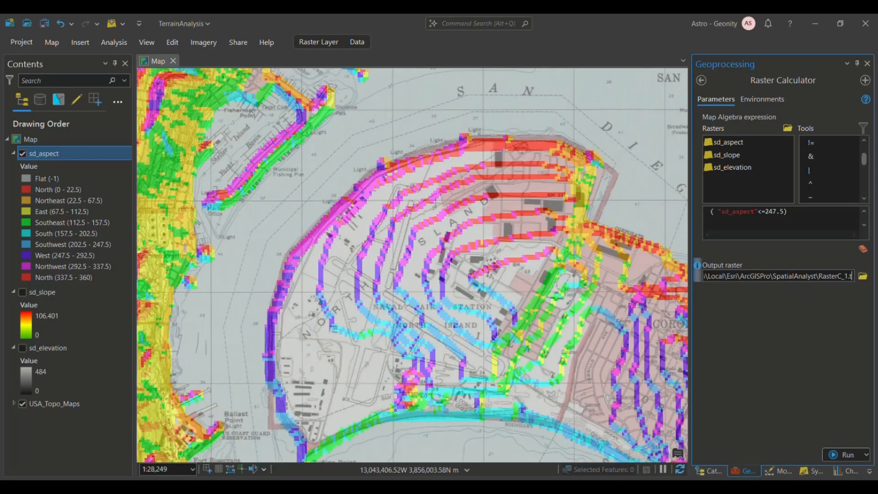
pyautogui.press('BackSpace')
pyautogui.press('BackSpace')
pyautogui.press('BackSpace')
pyautogui.press('BackSpace')
pyautogui.press('BackSpace')
pyautogui.press('BackSpace')
pyautogui.press('BackSpace')
pyautogui.press('BackSpace')
pyautogui.press('BackSpace')
pyautogui.press('BackSpace')
pyautogui.press('BackSpace')
pyautogui.press('BackSpace')
pyautogui.press('BackSpace')
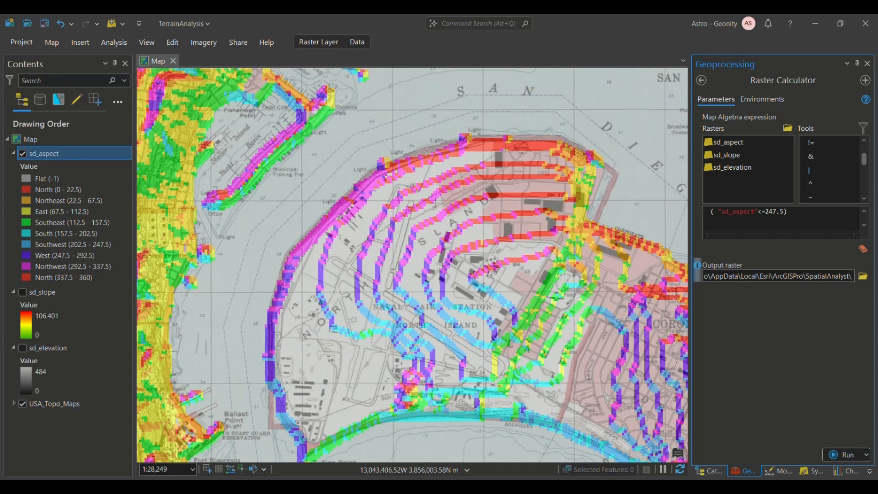
pyautogui.write('sd_')
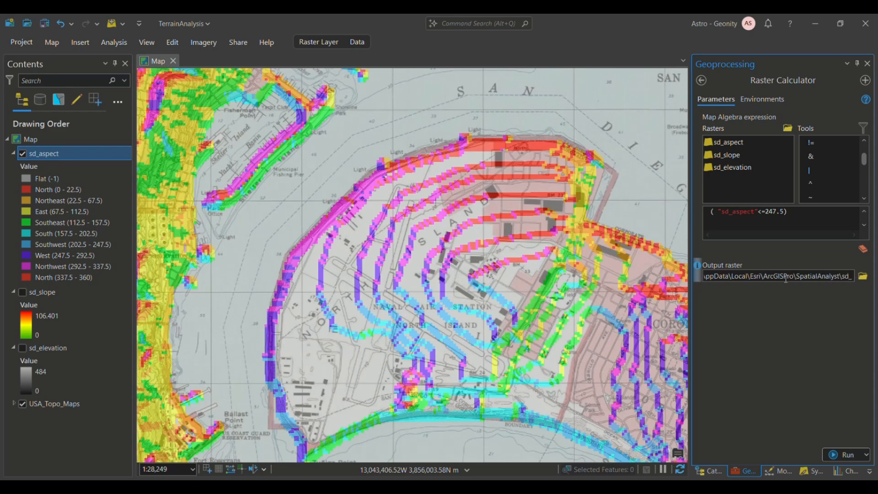
pyautogui.write('Potenti')
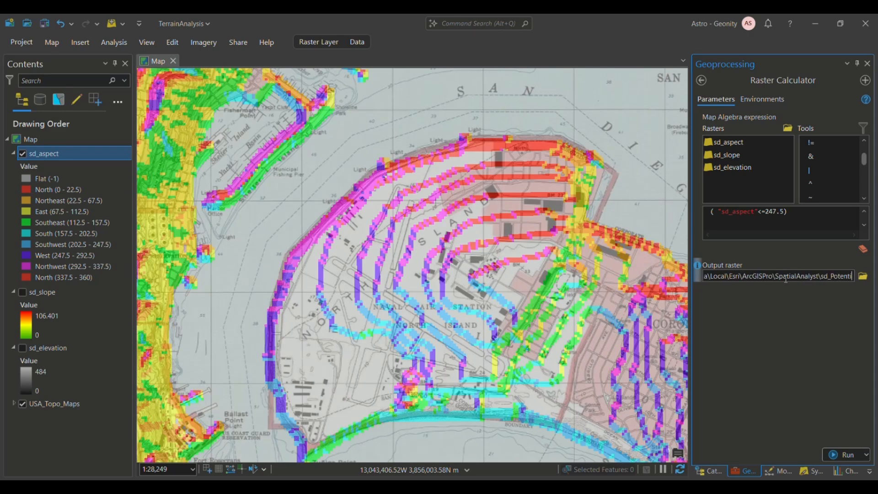
pyautogui.write('alSti')
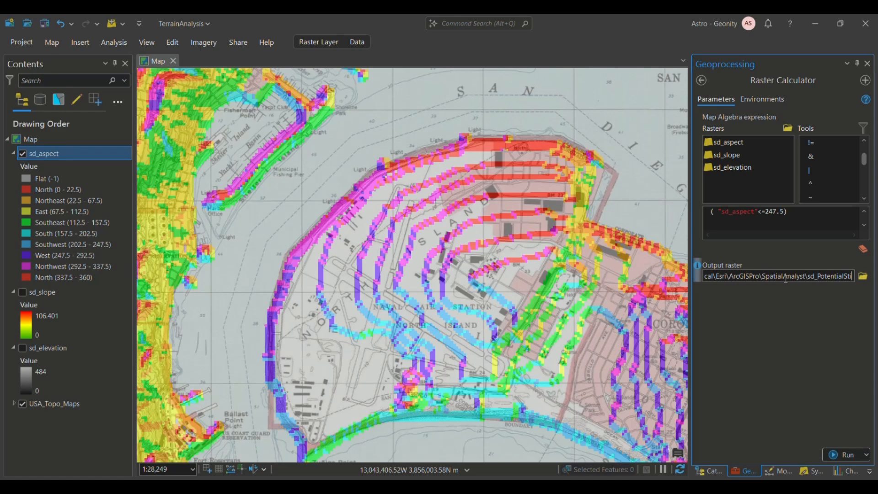
pyautogui.press('BackSpace')
pyautogui.press('BackSpace')
pyautogui.write('ite')
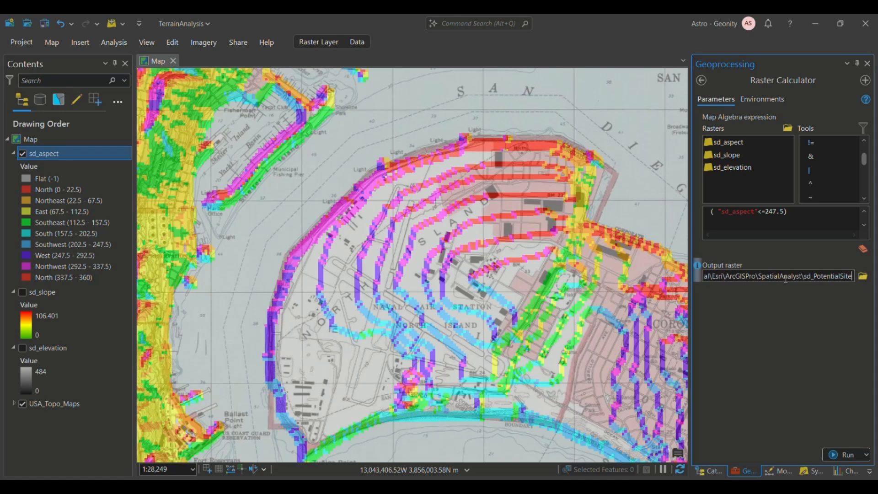
pyautogui.write('s')
pyautogui.click(827, 356)
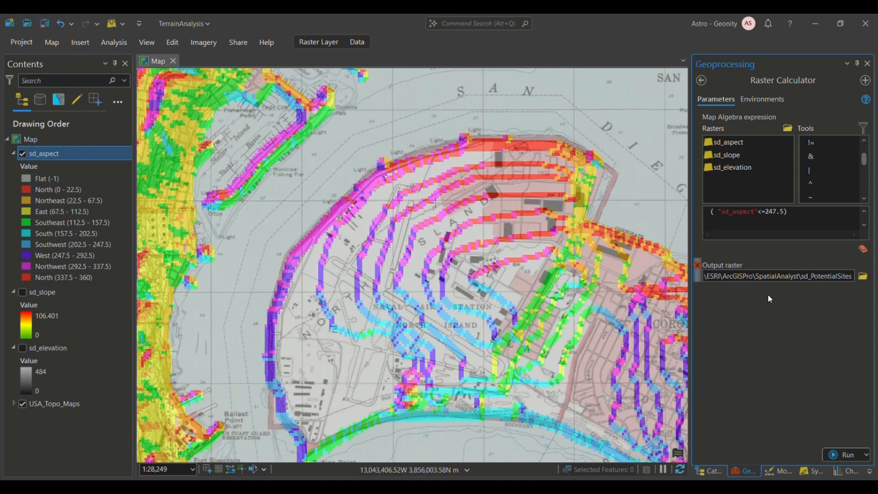
pyautogui.press('BackSpace')
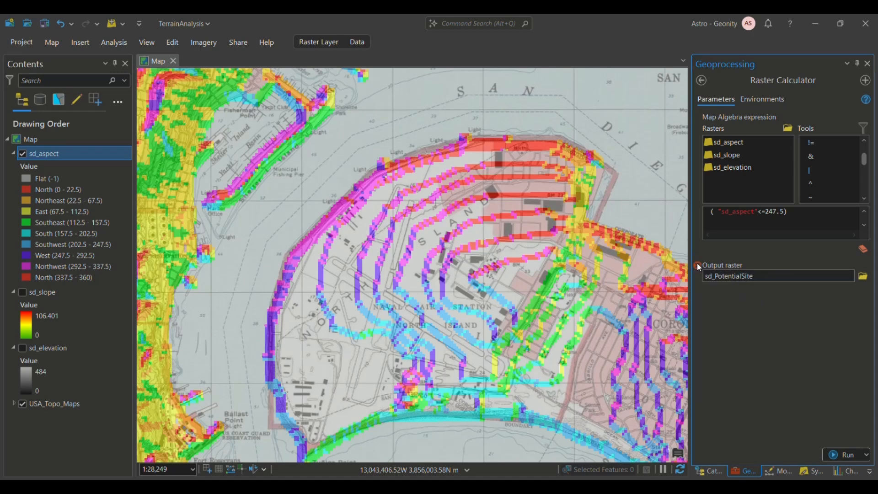
# Shorten the output raster's name to sd_Potential and run the Raster Calculator.
pyautogui.moveTo(697, 264)
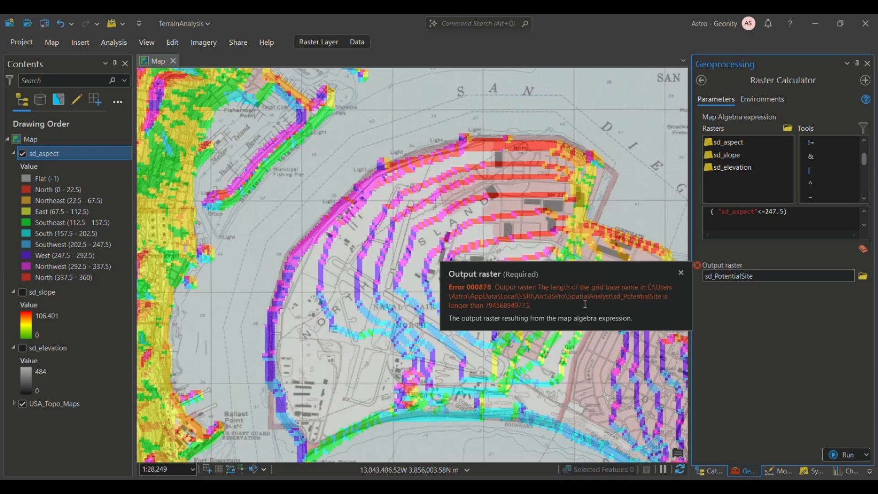
pyautogui.click(767, 276)
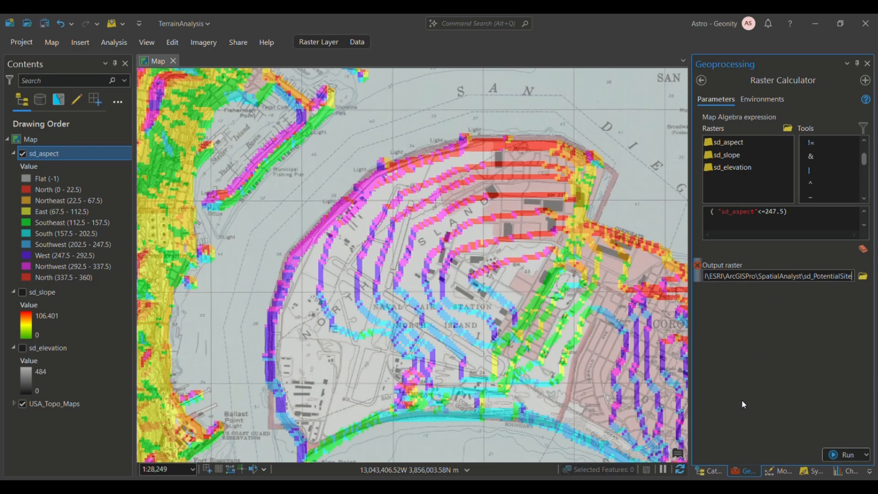
pyautogui.press('BackSpace')
pyautogui.press('BackSpace')
pyautogui.press('BackSpace')
pyautogui.press('BackSpace')
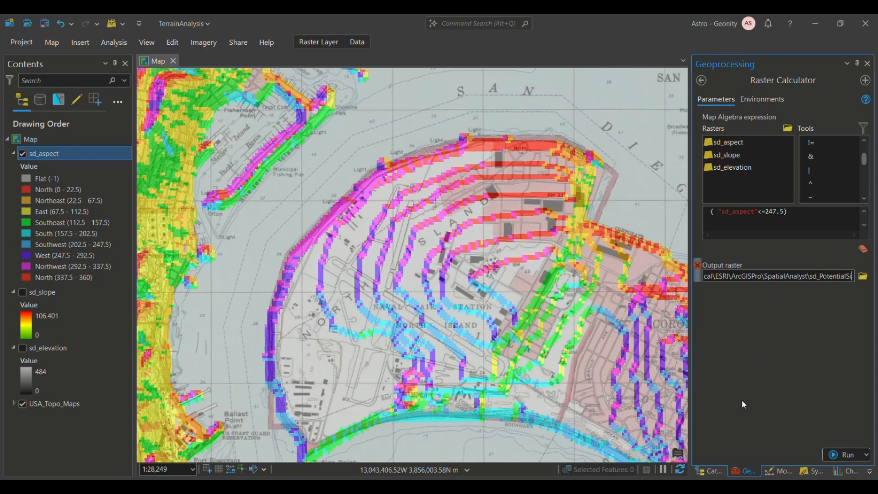
pyautogui.click(743, 404)
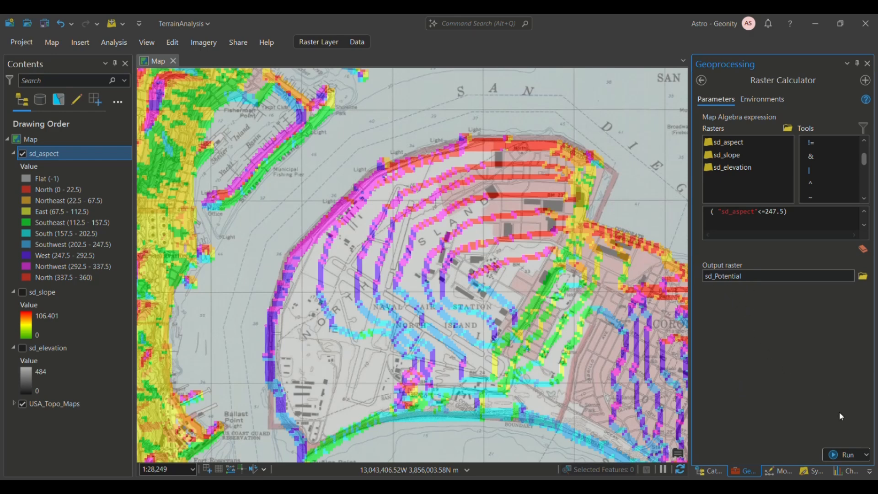
pyautogui.click(845, 455)
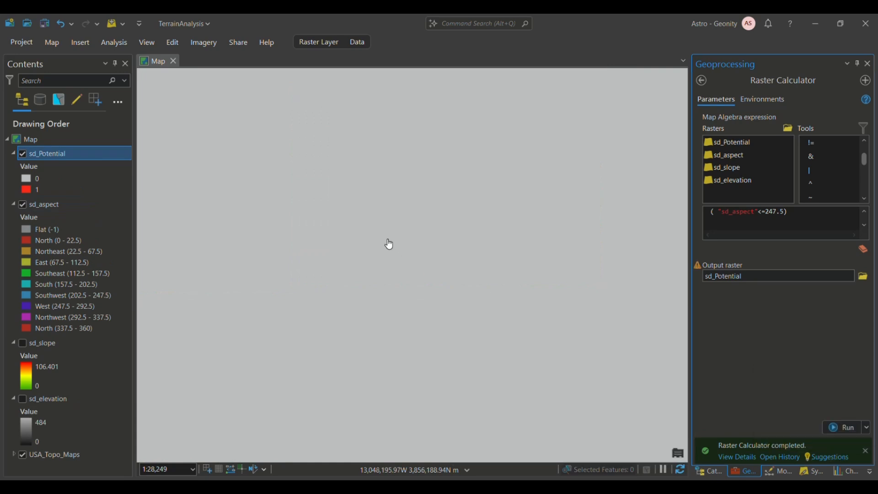
# Set value 0 of the sd_Potential layer to No color and hide the sd_aspect layer.
pyautogui.rightClick(78, 157)
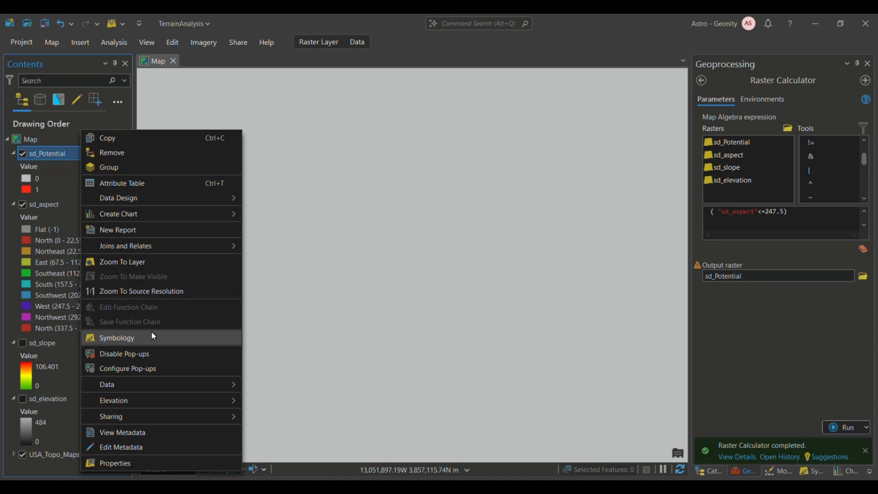
pyautogui.click(143, 267)
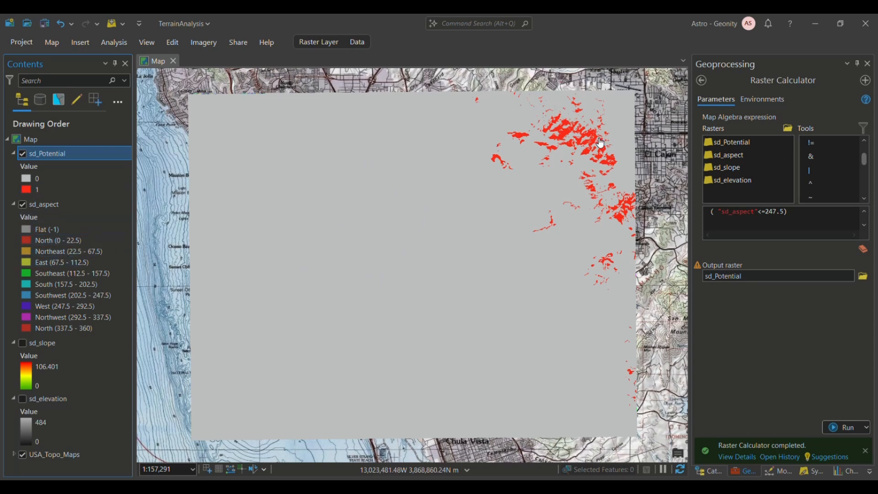
pyautogui.click(32, 179)
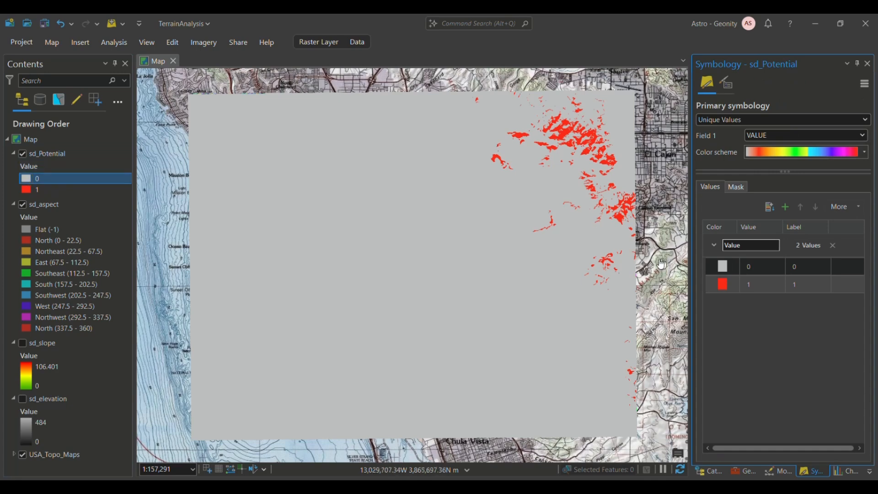
pyautogui.click(728, 268)
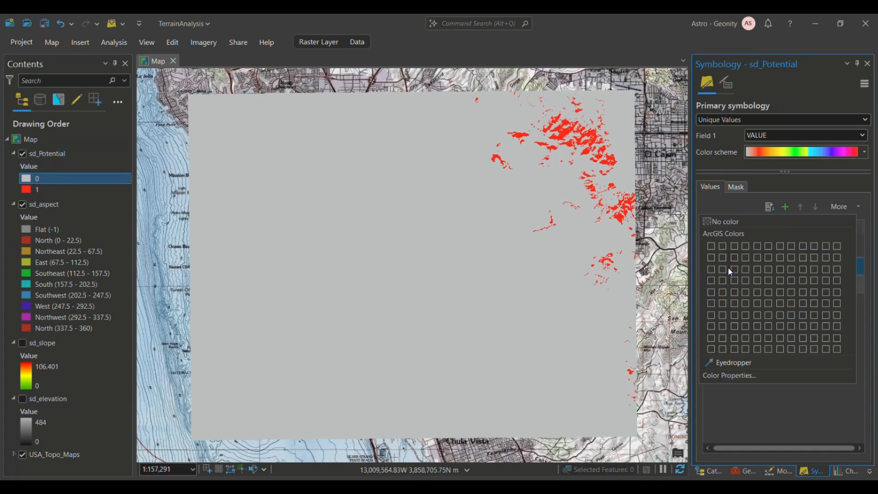
pyautogui.click(724, 222)
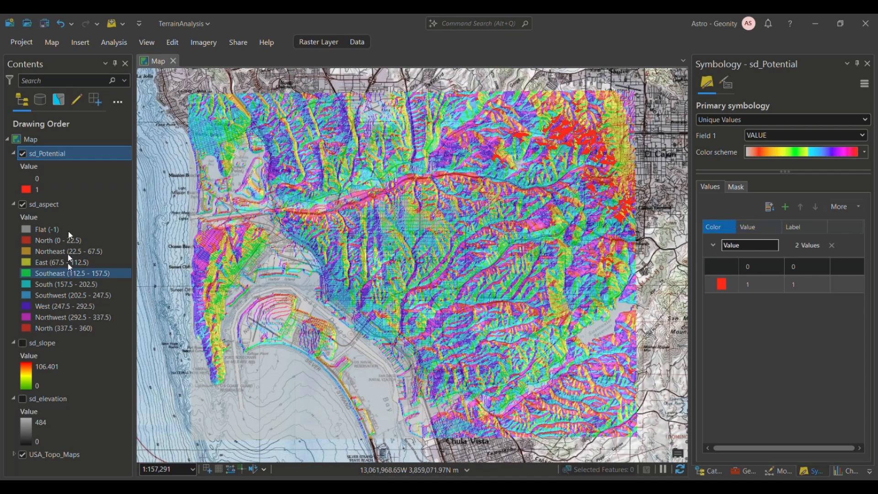
pyautogui.click(23, 205)
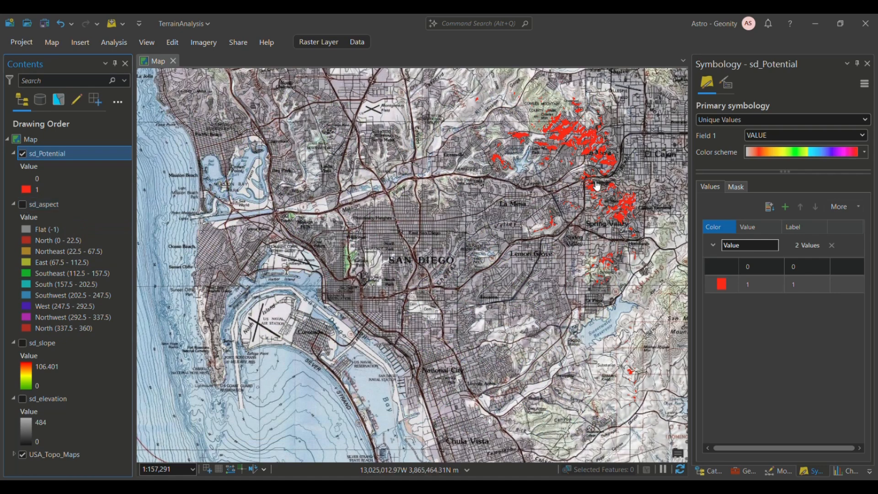
# Examine the value 1 areas around La Mesa and Spring Valley, and review the site conditions and takeaways in the browser guide, returning to ArcGIS Pro.
pyautogui.scroll(2, 623, 162)
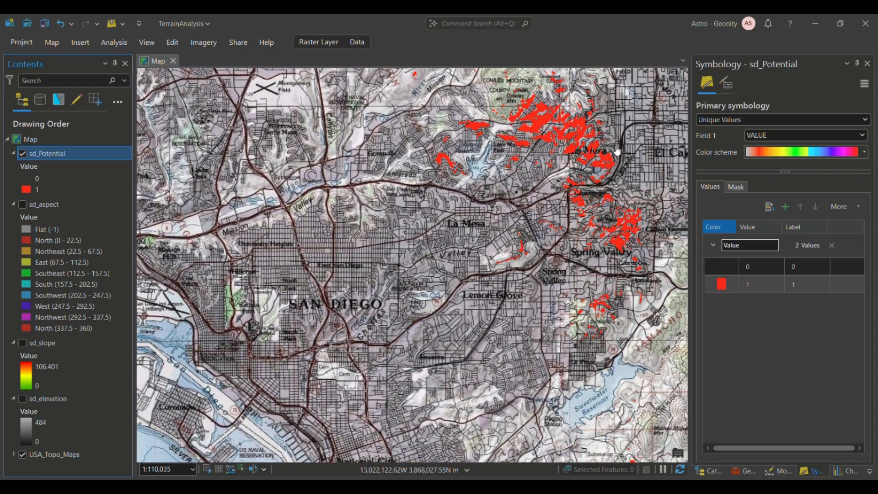
pyautogui.moveTo(618, 151); pyautogui.dragTo(533, 210)
pyautogui.scroll(1, 533, 206)
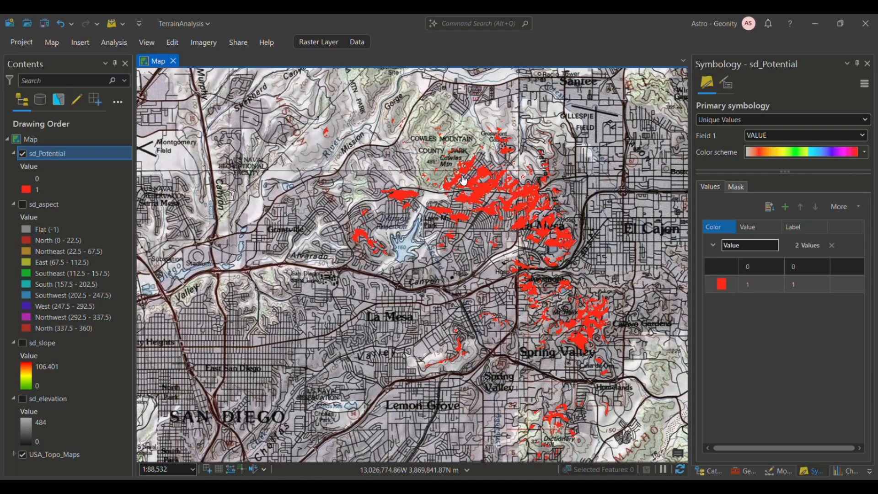
pyautogui.scroll(1, 463, 181)
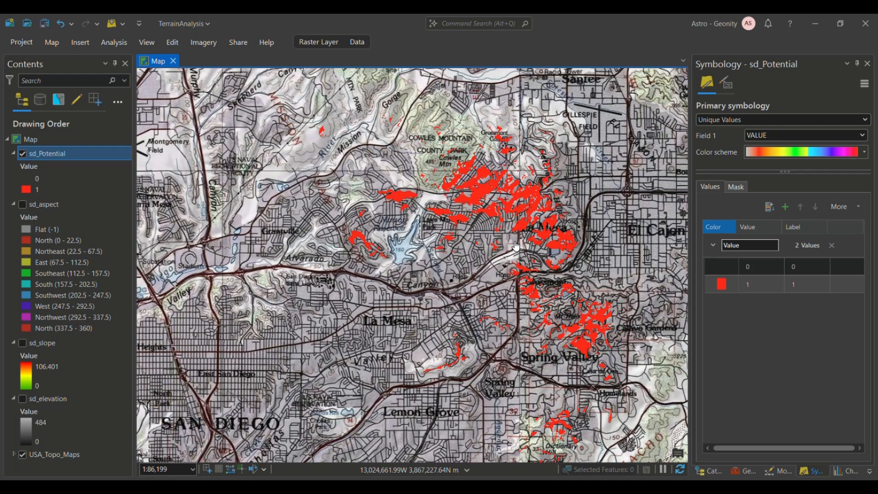
pyautogui.hotkey('alt', 'Tab')
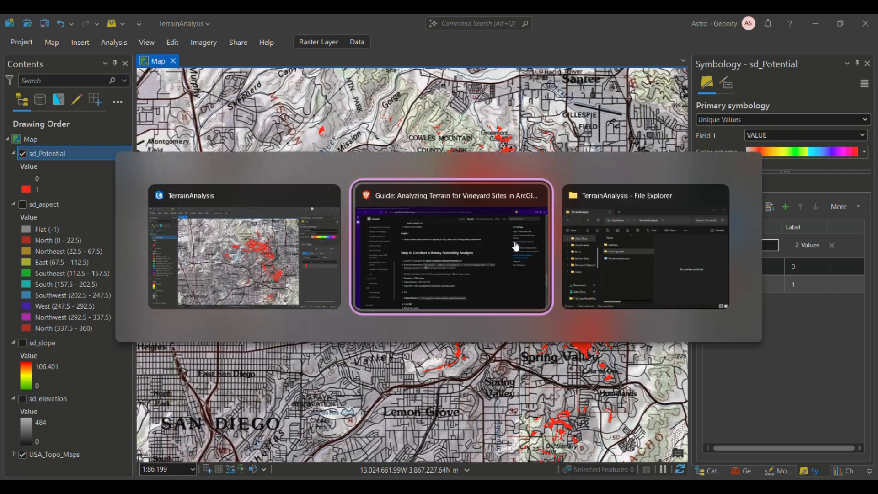
pyautogui.press('Home')
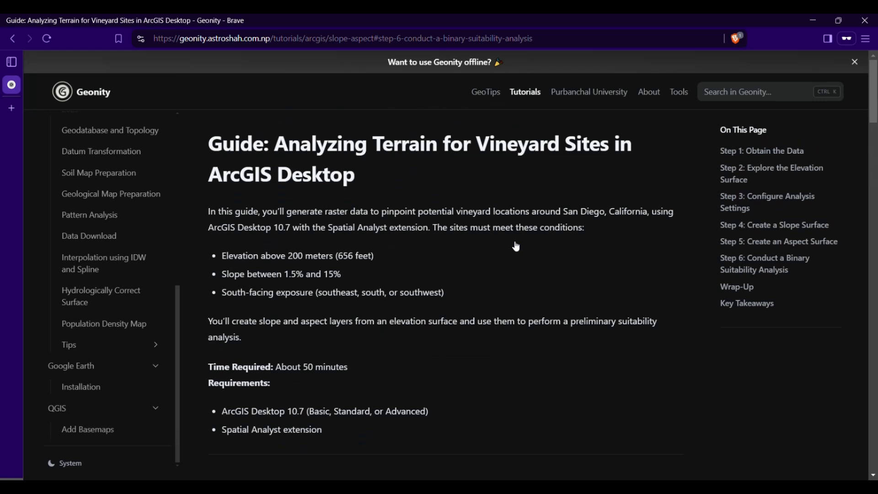
pyautogui.press('End')
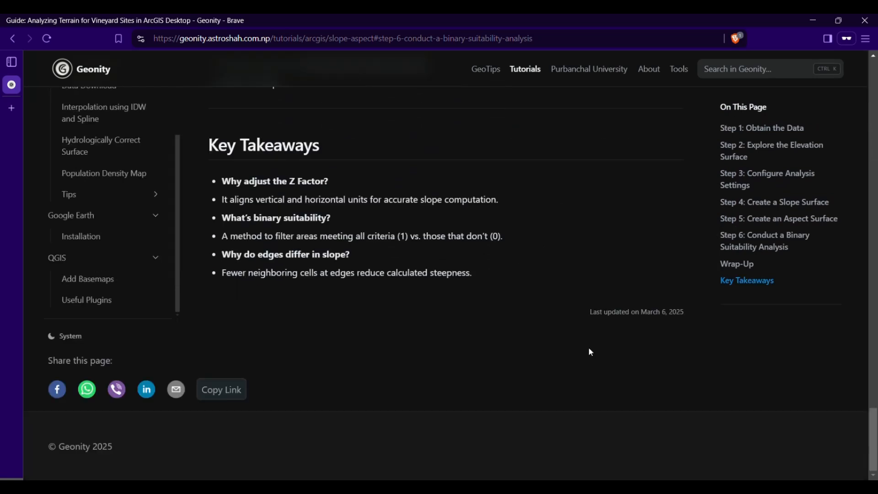
pyautogui.scroll(20, 543, 289)
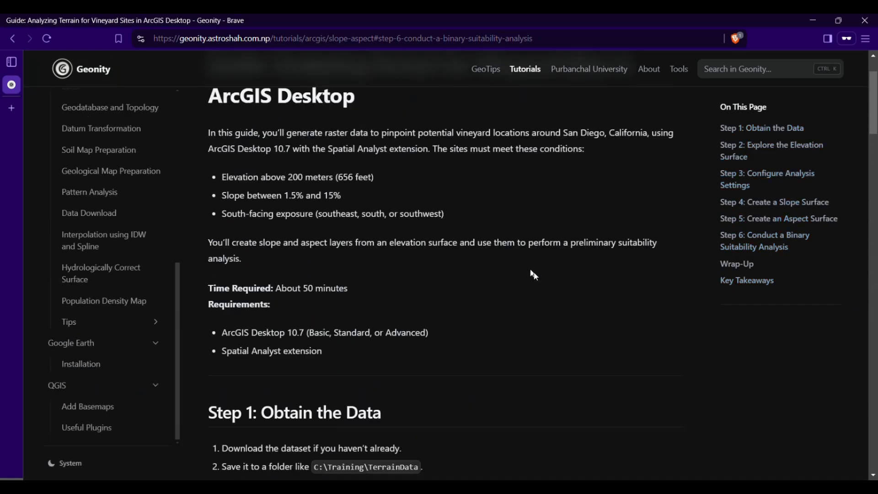
pyautogui.scroll(2, 535, 275)
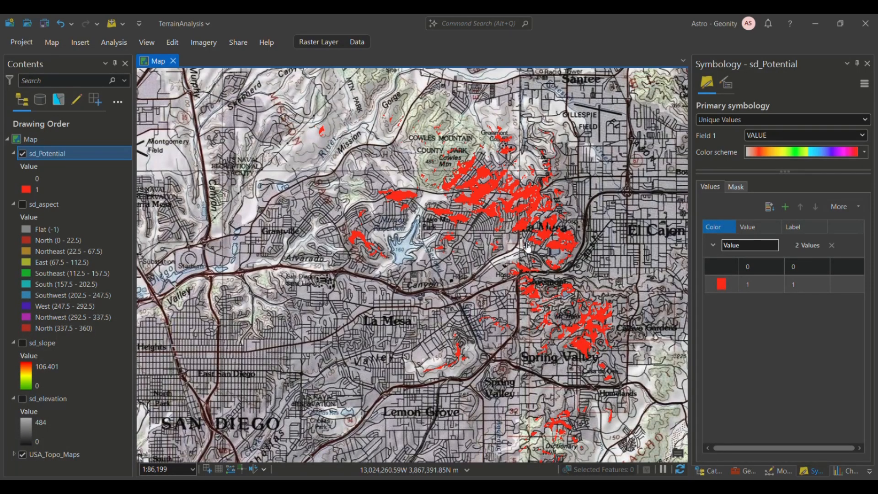
pyautogui.moveTo(532, 262); pyautogui.dragTo(506, 248)
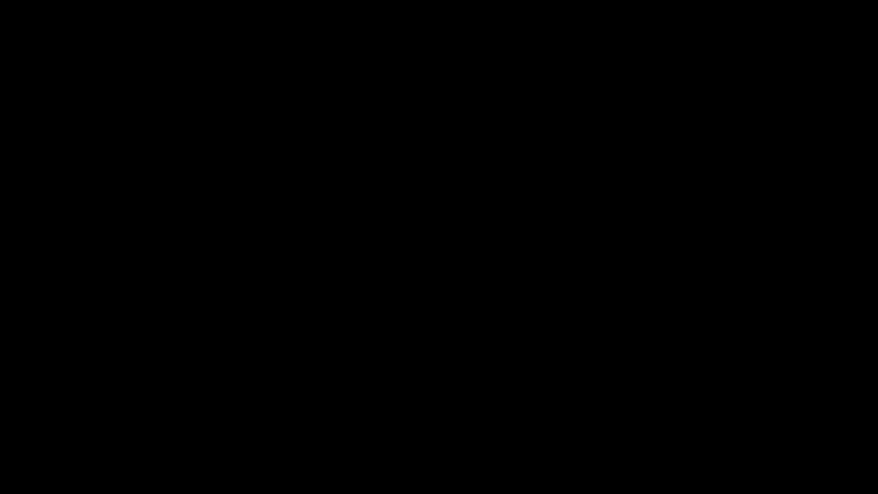